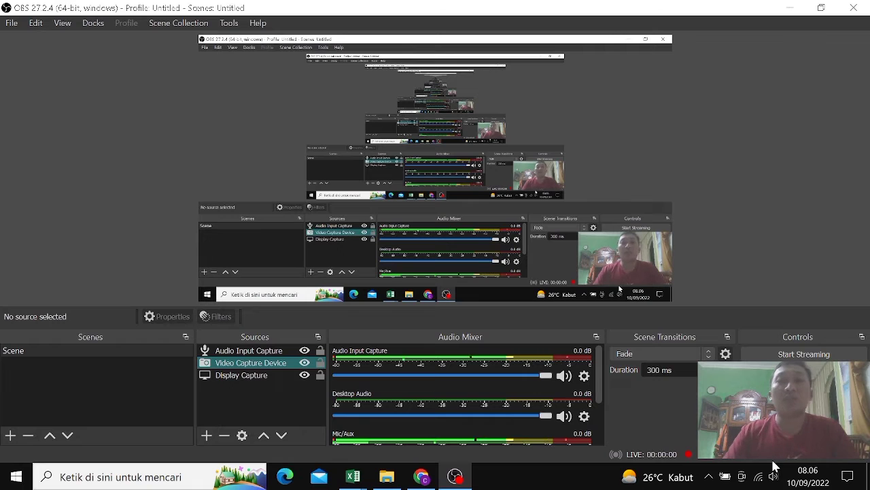
# - Switch to the open Excel workbook TIPS = CARA REKON YG BENAR
pyautogui.click(789, 11)
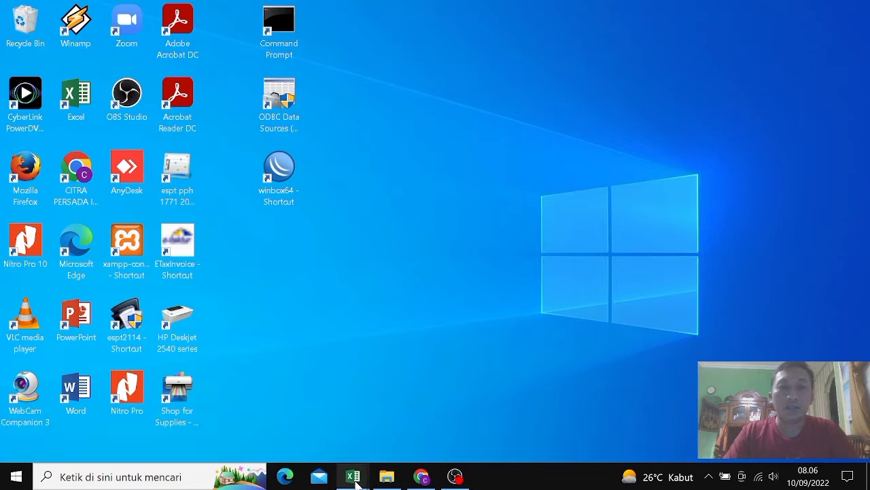
pyautogui.moveTo(353, 476)
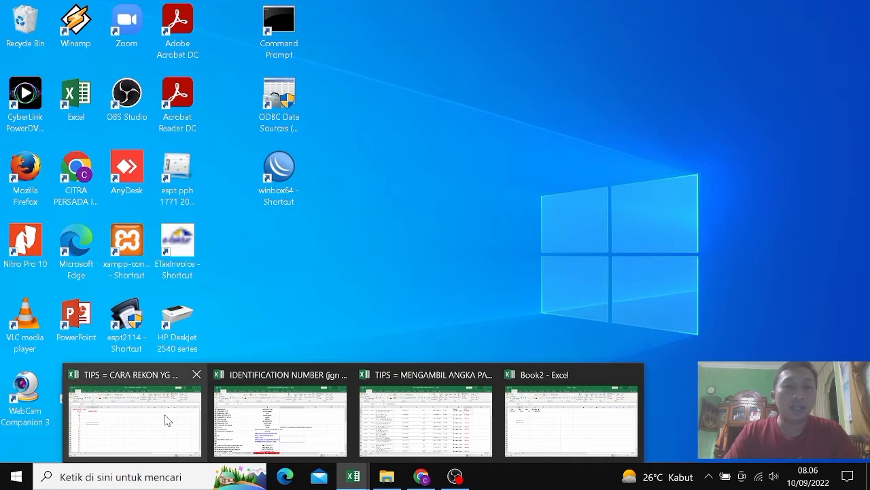
pyautogui.click(141, 433)
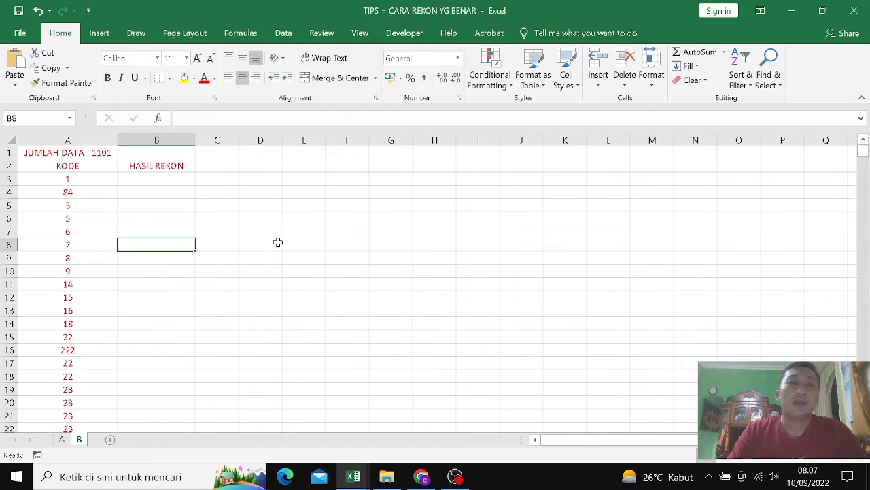
pyautogui.click(114, 138)
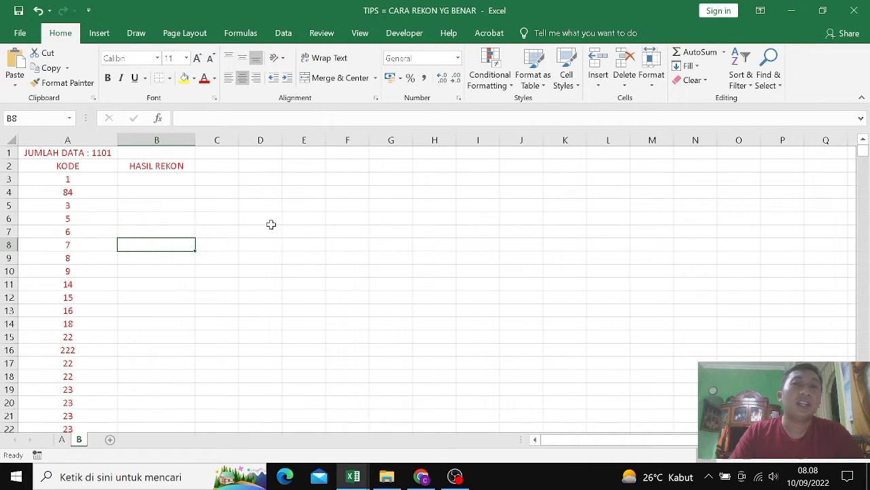
pyautogui.click(455, 477)
pyautogui.click(455, 477)
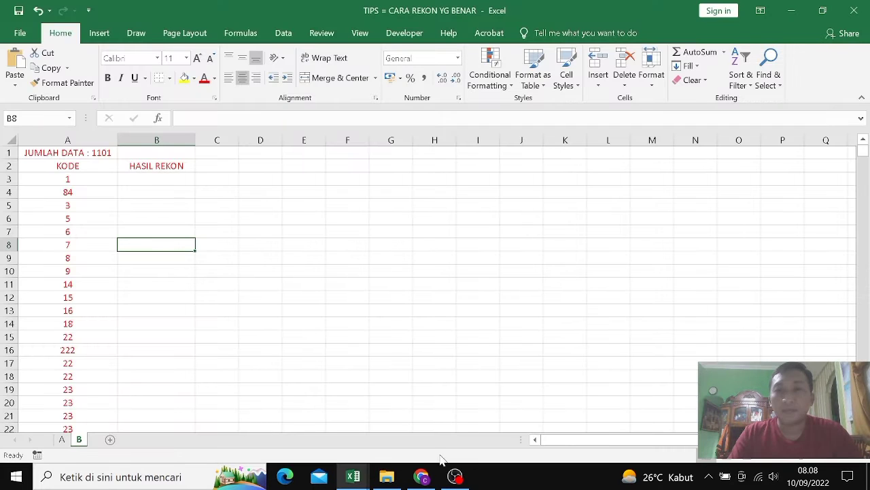
pyautogui.click(155, 178)
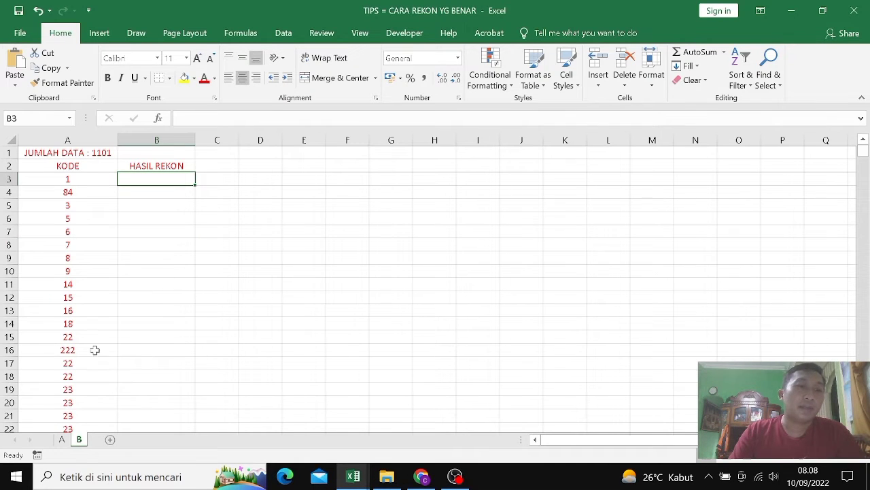
# - Inspect the JUMLAH DATA count formula in cell A1 on sheet A and on sheet B
pyautogui.click(62, 442)
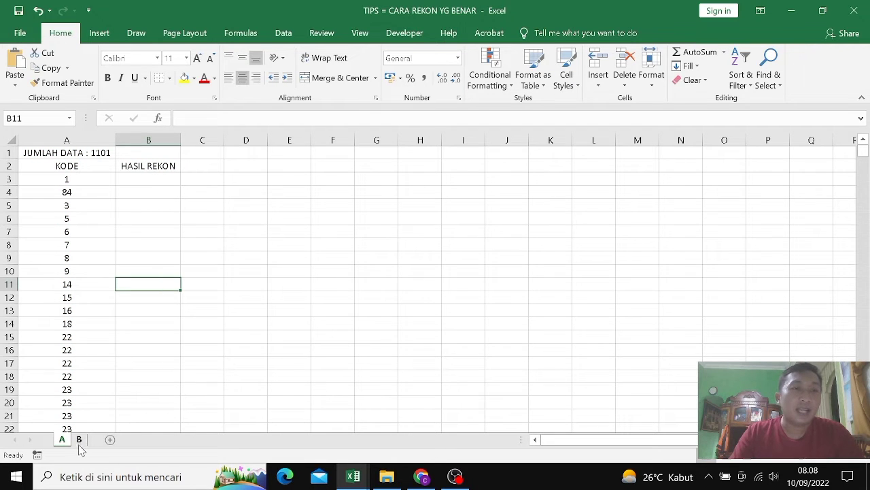
pyautogui.click(72, 428)
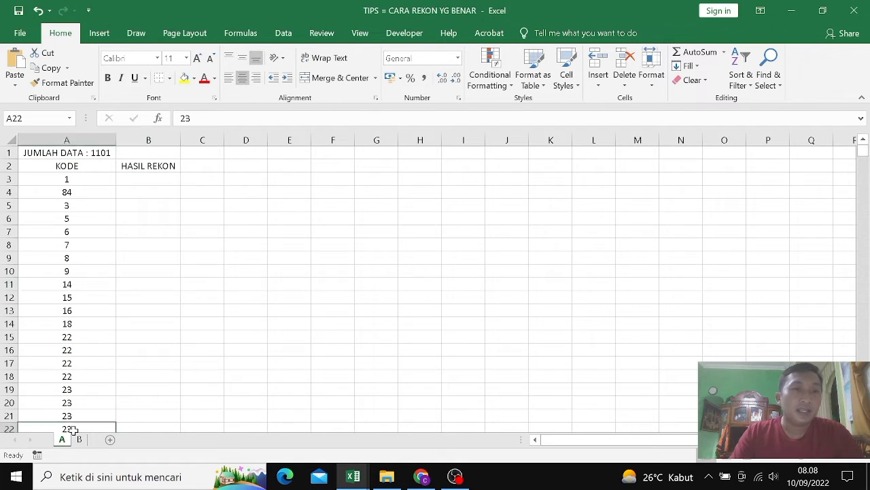
pyautogui.click(93, 153)
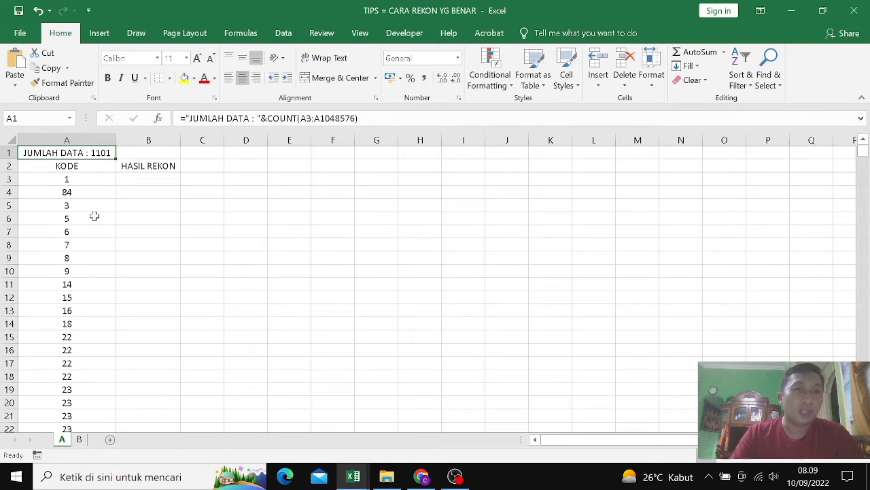
pyautogui.click(79, 439)
pyautogui.click(97, 153)
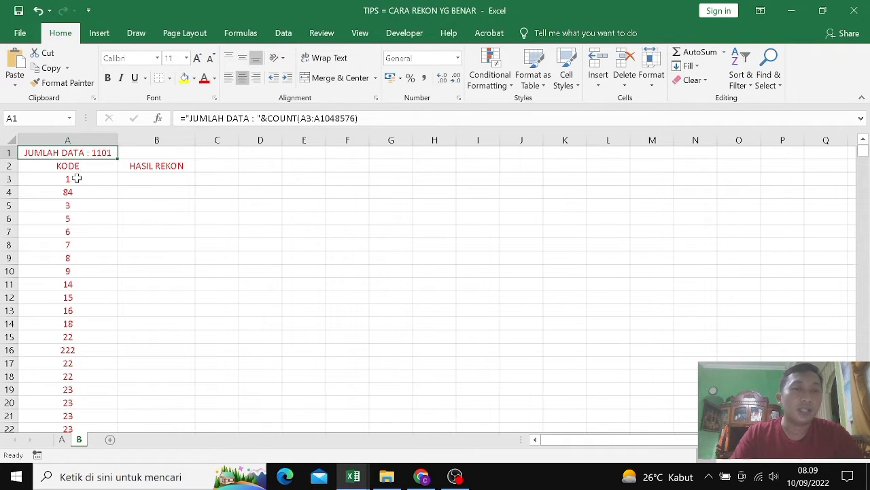
# - Examine the KODE values and the HASIL REKON column on sheets A and B
pyautogui.click(88, 180)
pyautogui.click(142, 180)
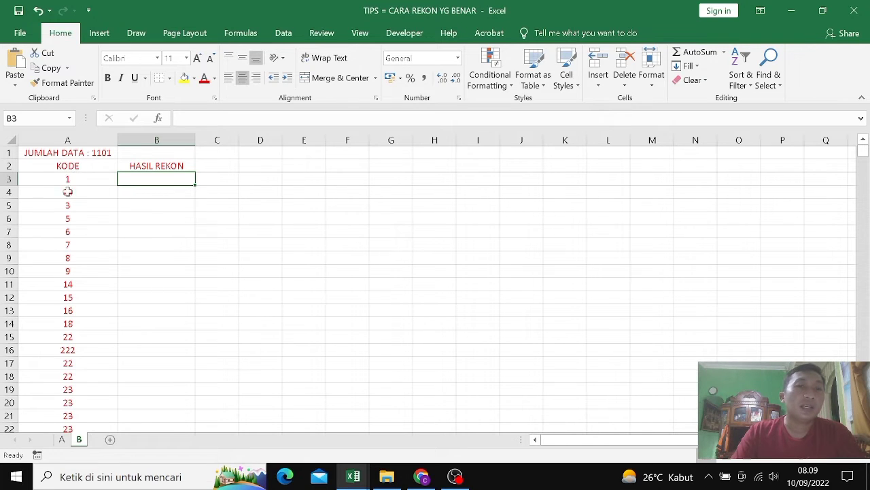
pyautogui.click(79, 167)
pyautogui.click(78, 180)
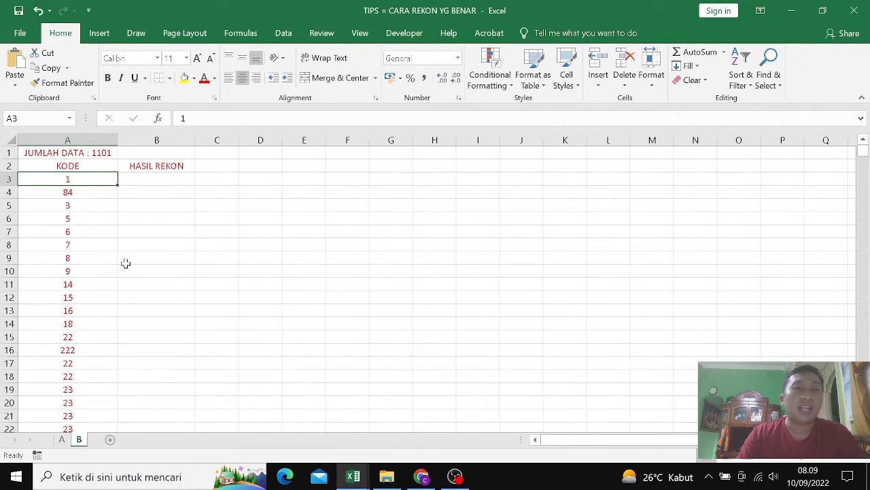
pyautogui.click(67, 217)
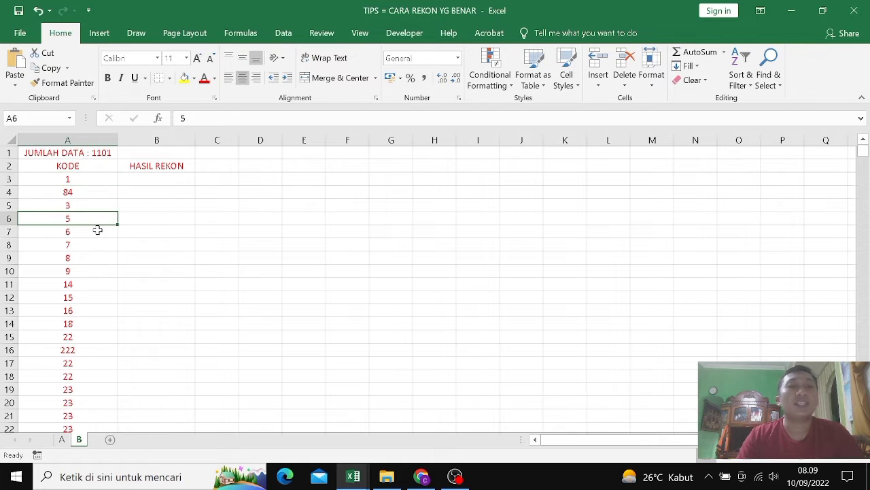
pyautogui.click(160, 178)
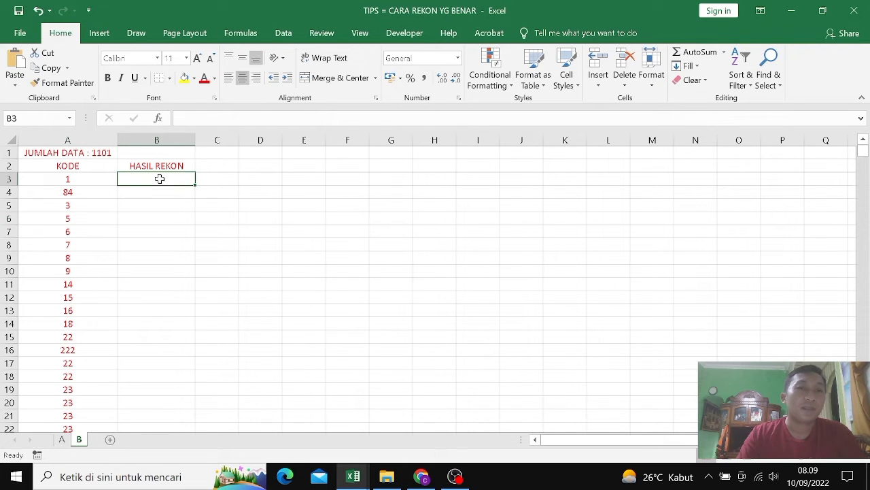
pyautogui.click(91, 180)
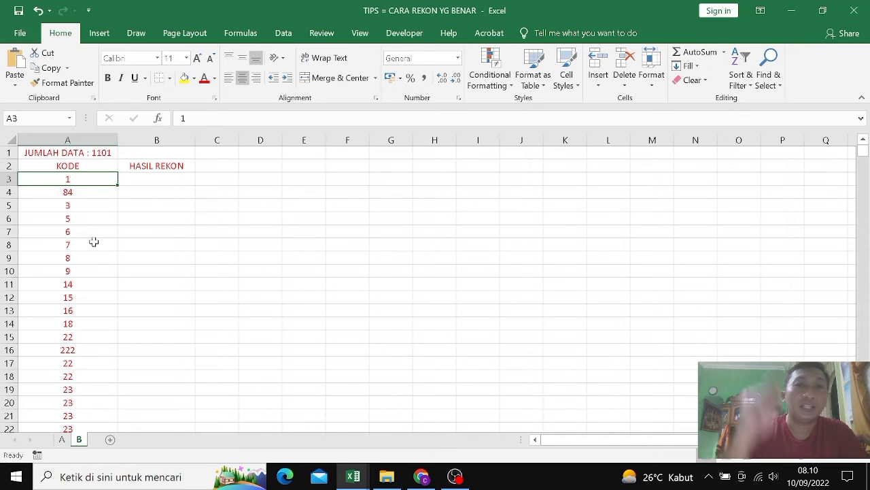
pyautogui.click(141, 174)
pyautogui.click(63, 440)
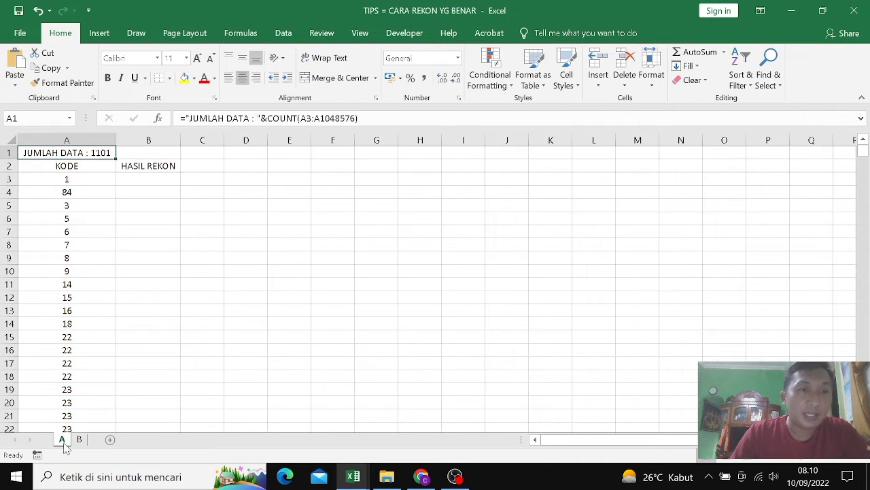
pyautogui.click(74, 193)
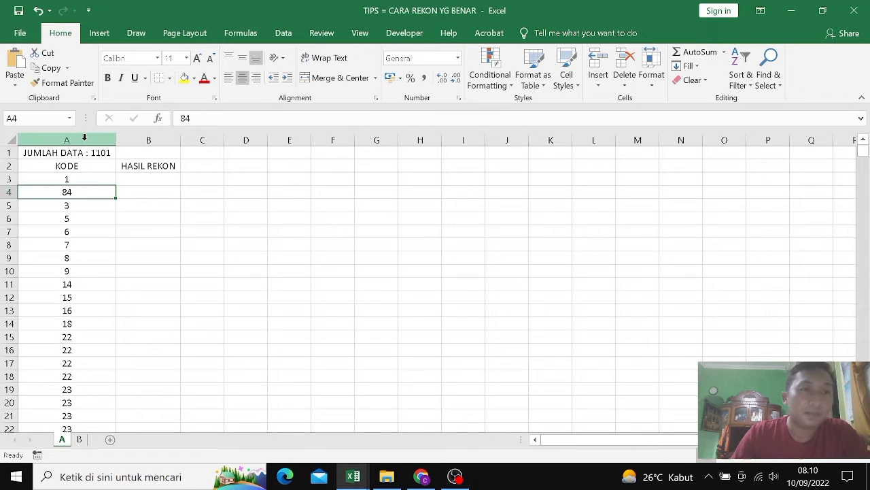
pyautogui.click(84, 140)
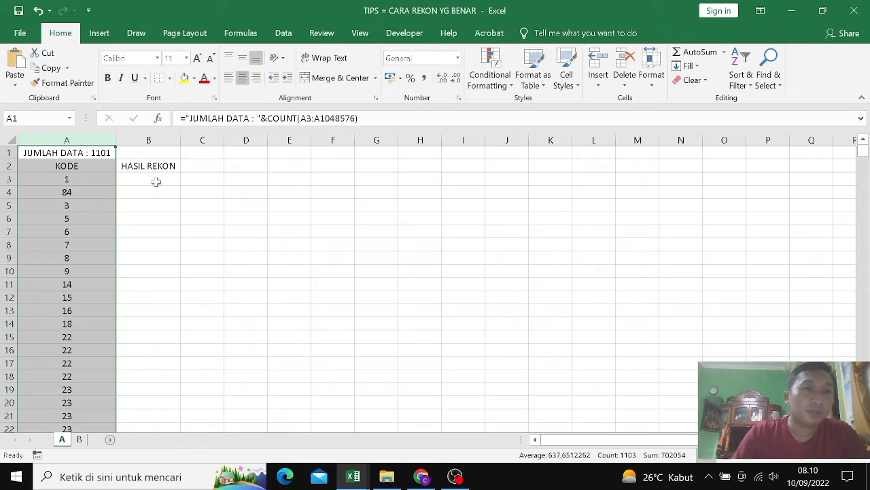
pyautogui.click(79, 439)
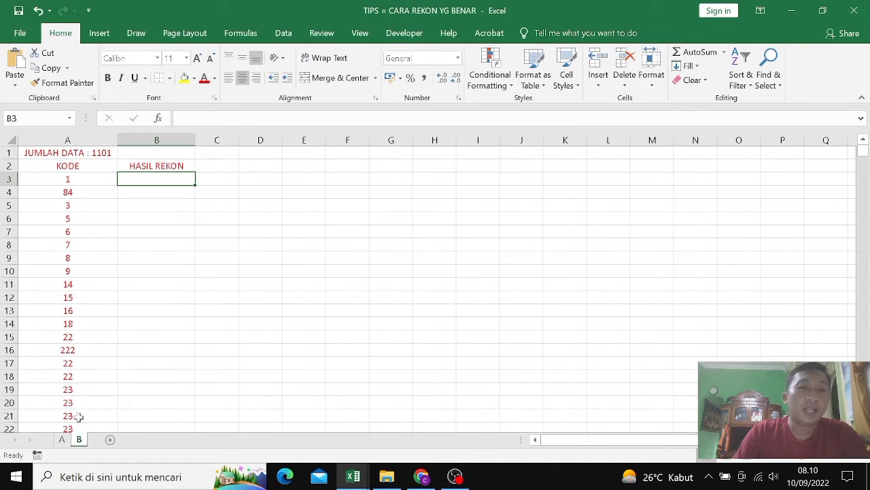
pyautogui.click(70, 232)
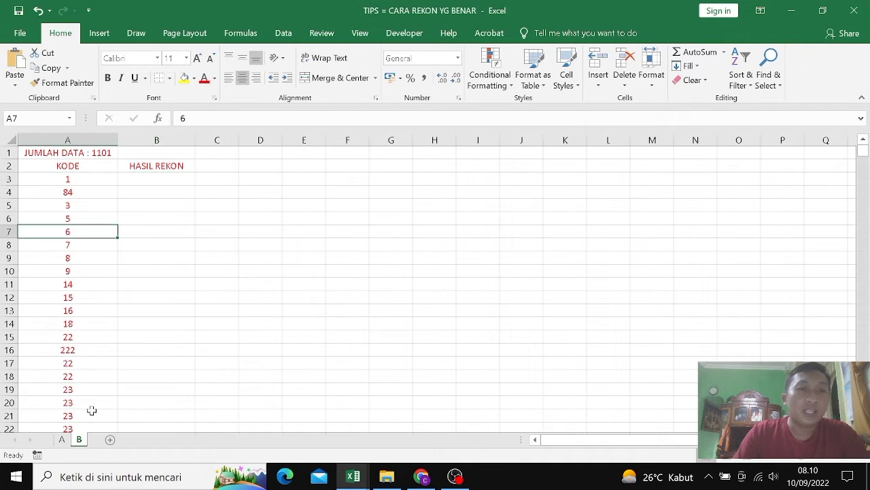
pyautogui.click(63, 439)
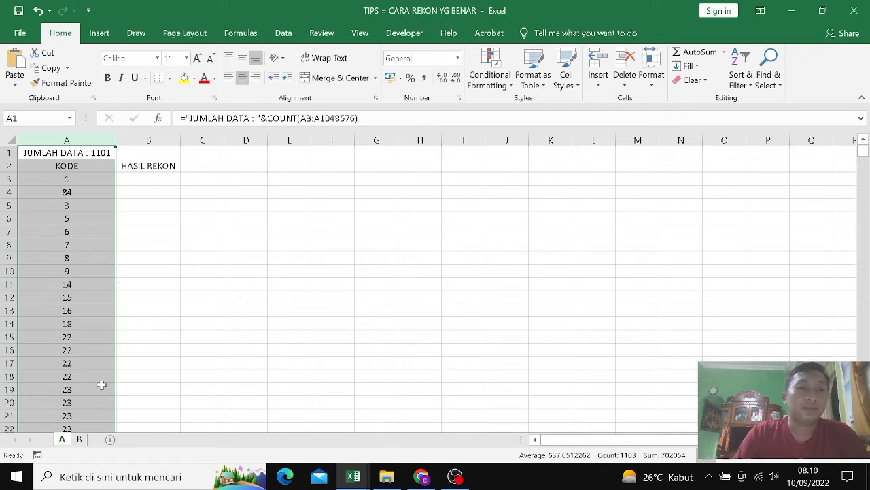
pyautogui.click(154, 178)
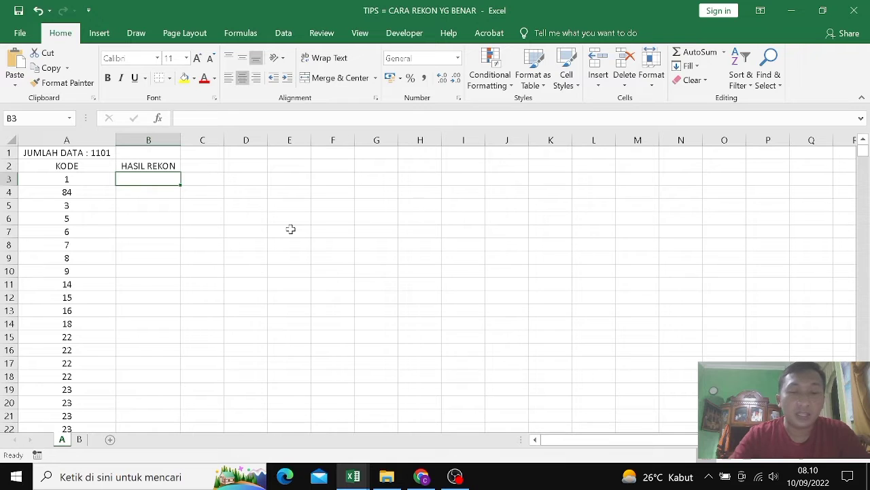
pyautogui.write('=VLOOKUP')
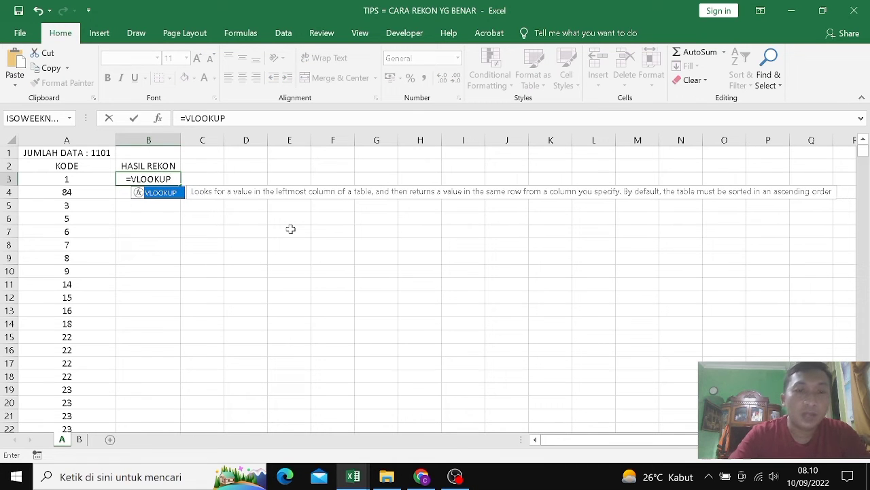
pyautogui.write('(')
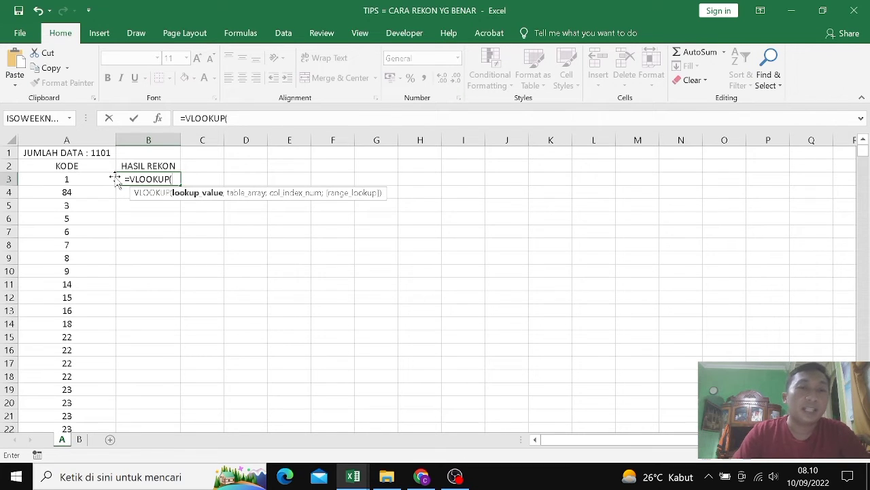
pyautogui.click(79, 179)
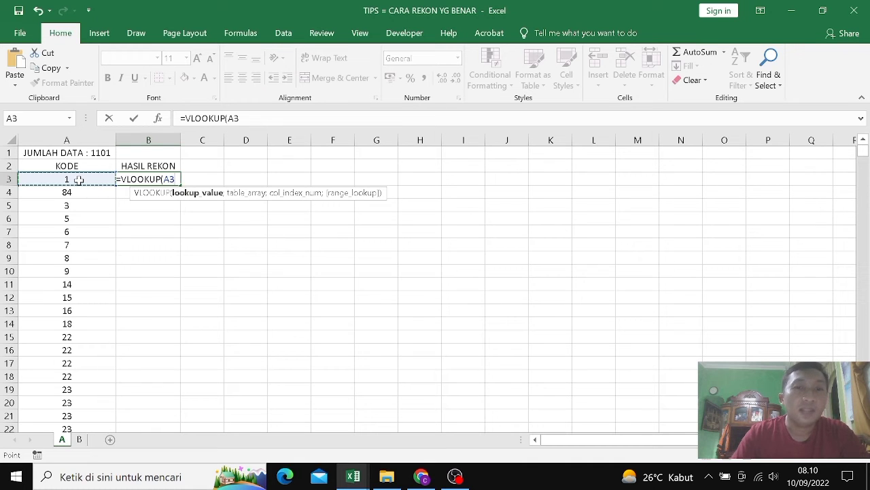
pyautogui.write(';')
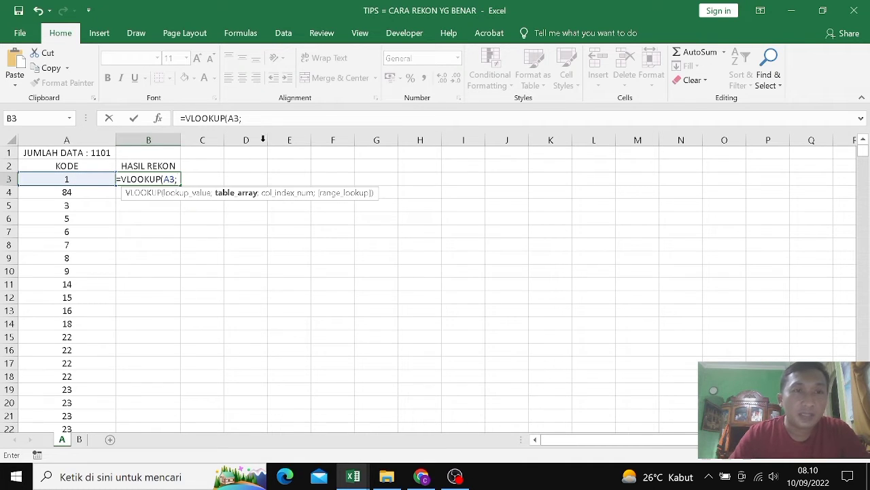
pyautogui.press('Escape')
# - Start a VLOOKUP formula in cell B3 of sheet B with A3 as the lookup value
pyautogui.click(79, 440)
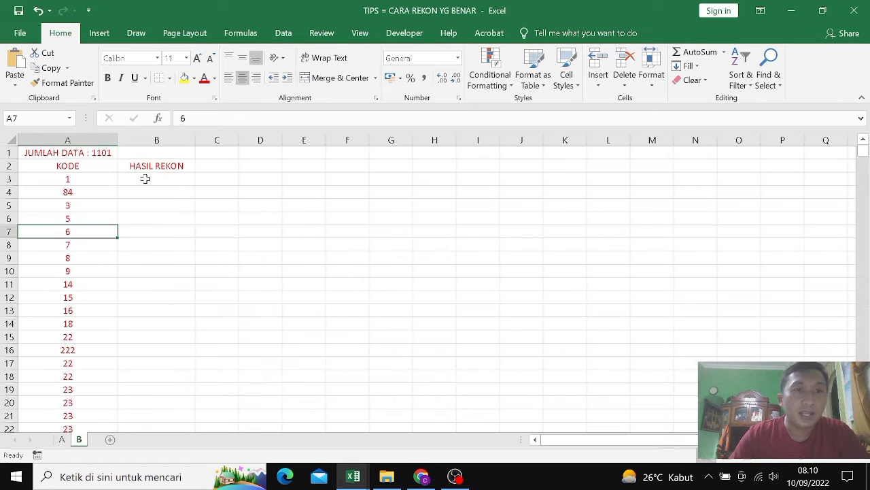
pyautogui.click(146, 179)
pyautogui.write('=VL')
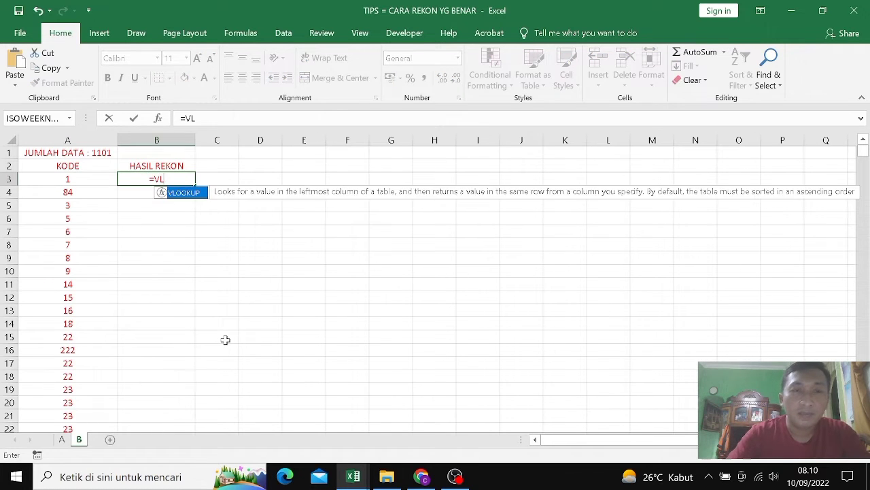
pyautogui.write('OOKUP(')
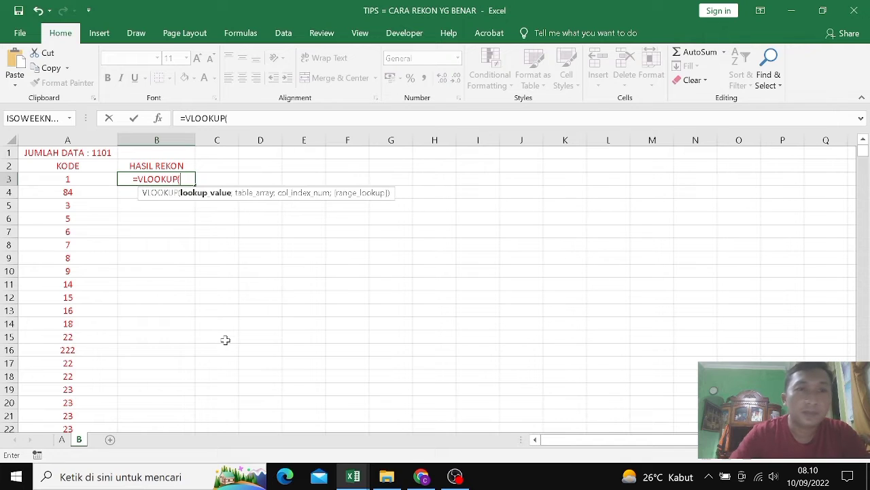
pyautogui.click(69, 175)
pyautogui.write(';')
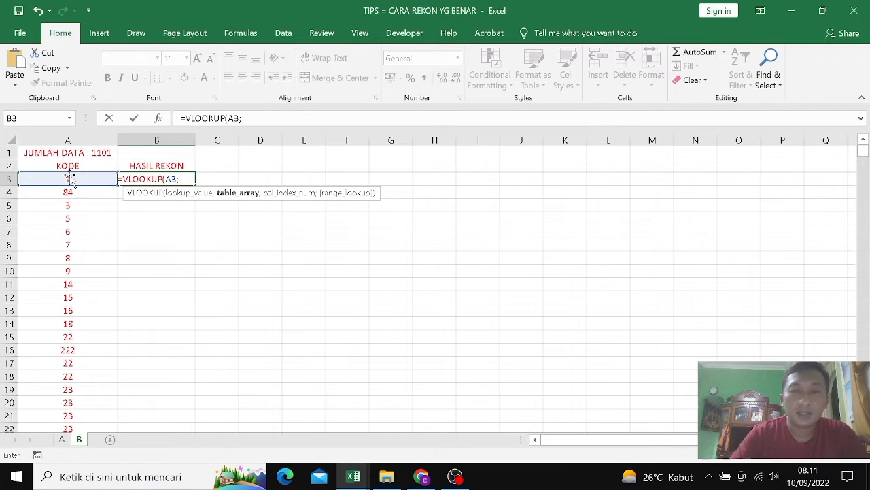
# - Complete the VLOOKUP in cell B3 with table array A!A3:A1048576, column index 1 and range lookup 0
pyautogui.click(61, 439)
pyautogui.click(73, 178)
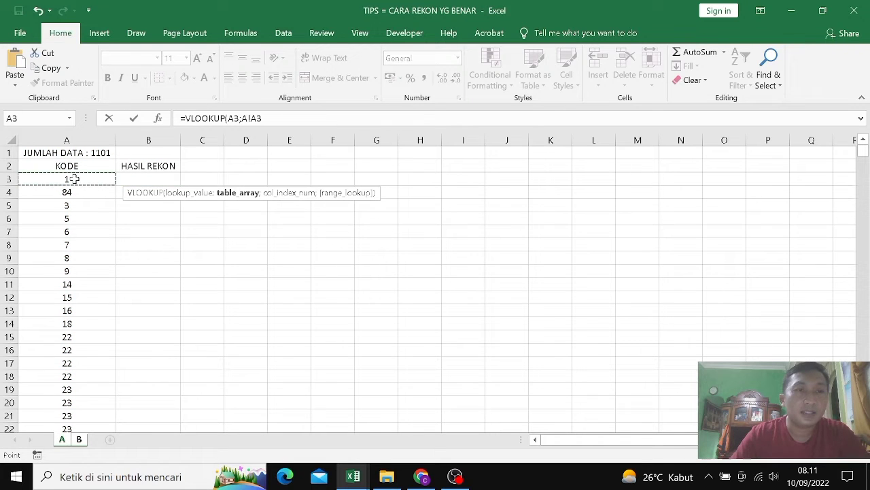
pyautogui.press('F8')
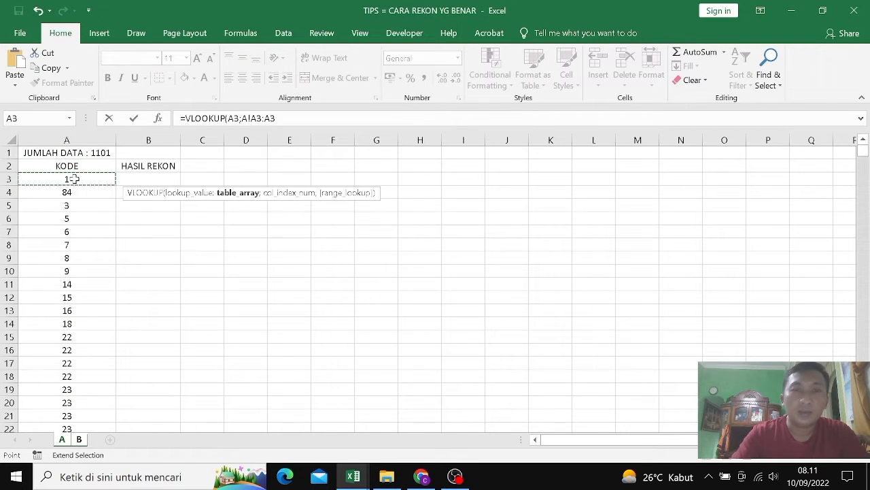
pyautogui.press('BackSpace')
pyautogui.write('104')
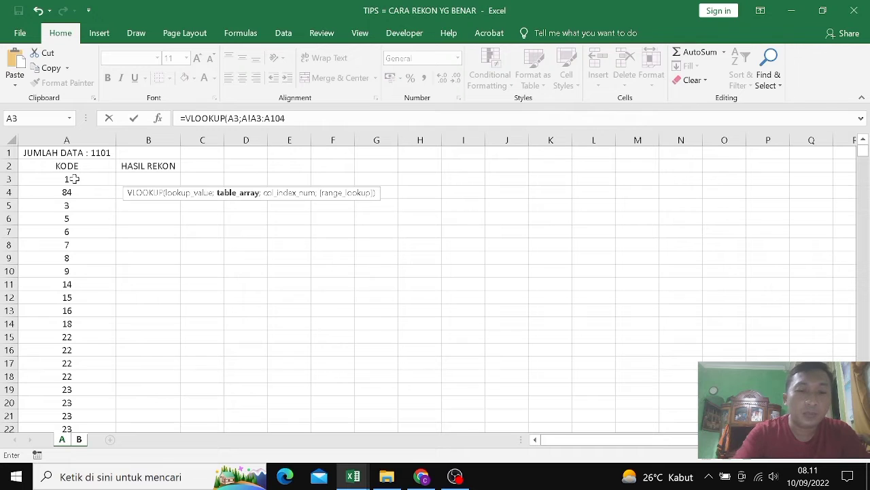
pyautogui.write('8576')
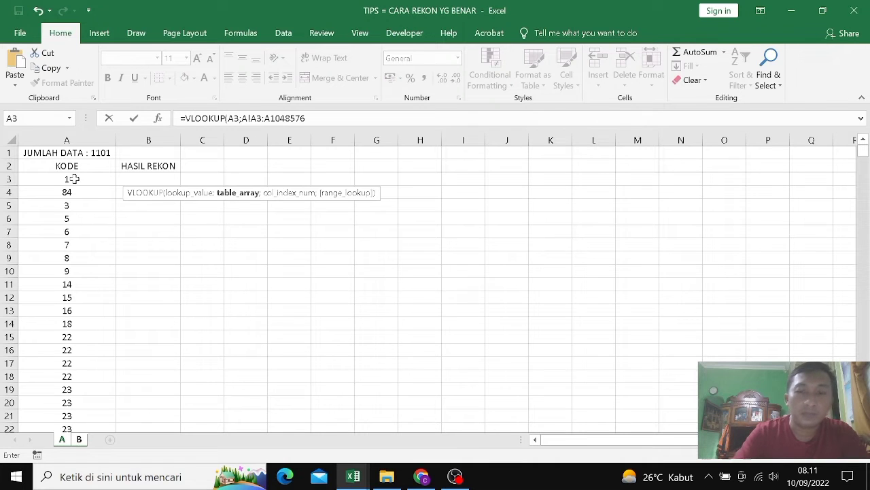
pyautogui.write(';1;0')
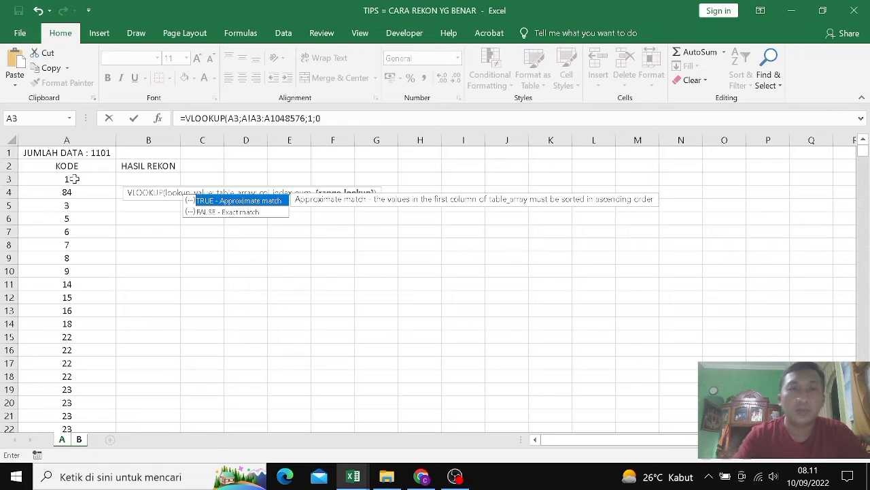
pyautogui.press('Return')
pyautogui.press('Return')
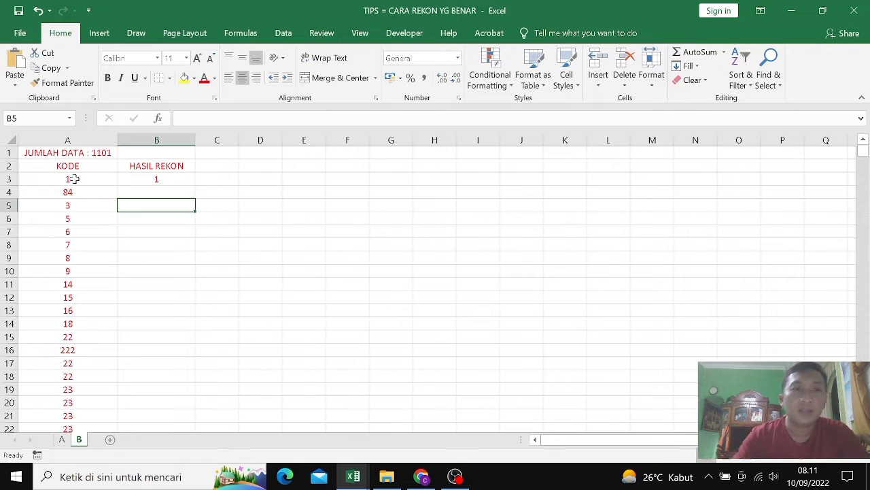
# - Make the table array of the VLOOKUP in B3 absolute as A!$A$3:$A$1048576
pyautogui.click(162, 187)
pyautogui.click(178, 174)
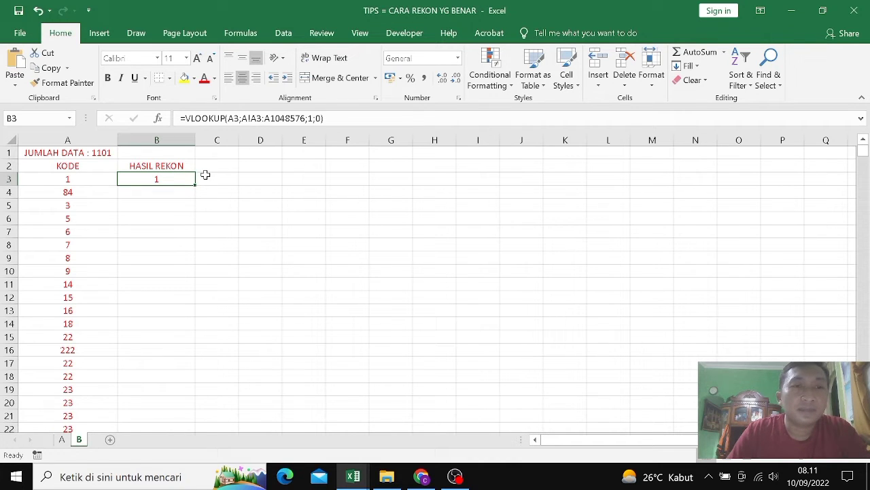
pyautogui.click(253, 119)
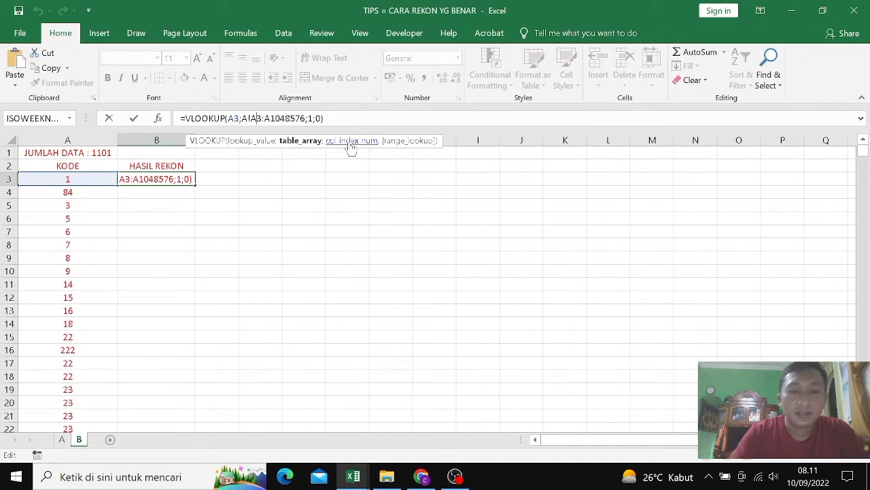
pyautogui.write('$A')
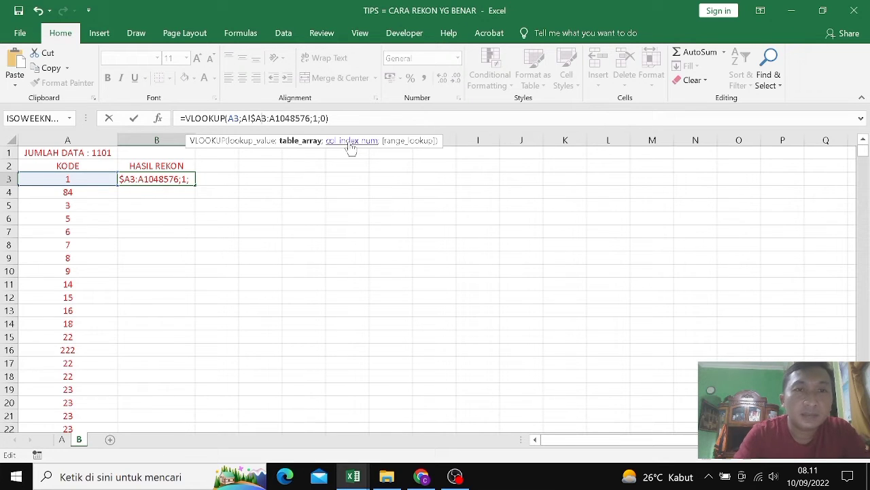
pyautogui.write('%')
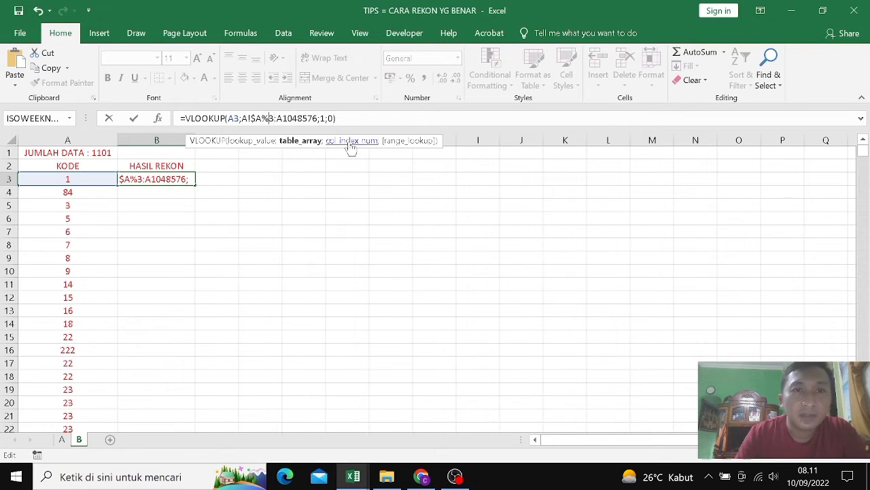
pyautogui.press('BackSpace')
pyautogui.write('$A')
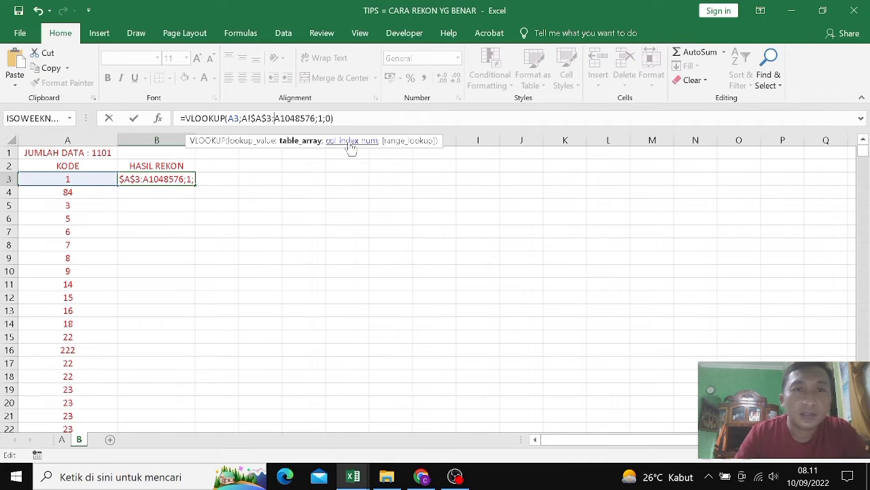
pyautogui.write('$')
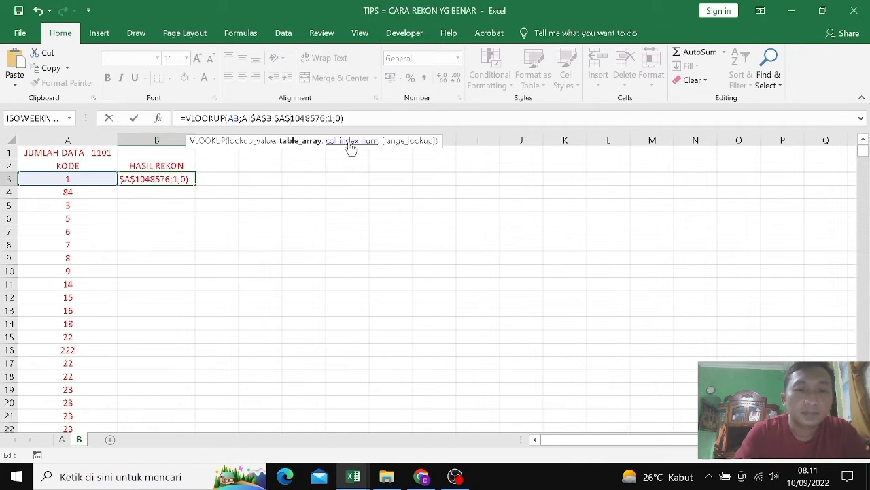
pyautogui.press('Return')
# - Fill the VLOOKUP formula from B3 down the whole HASIL REKON column and check the copied formula in B16
pyautogui.click(170, 177)
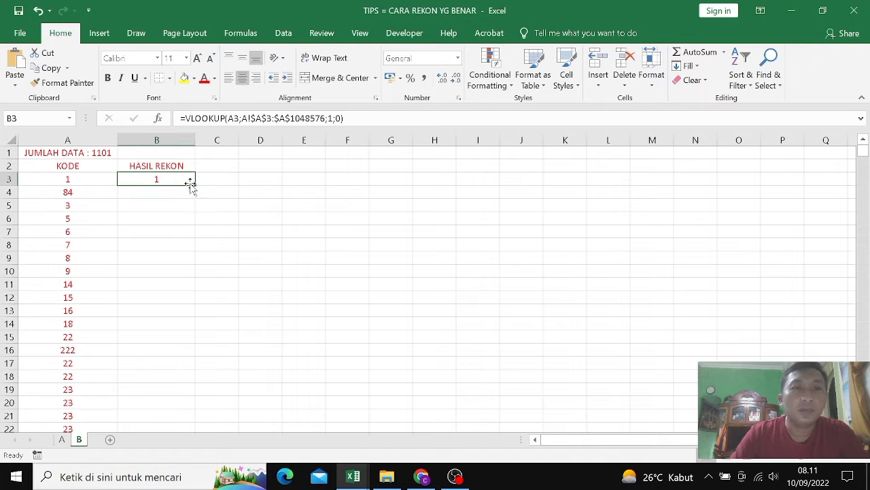
pyautogui.doubleClick(195, 186)
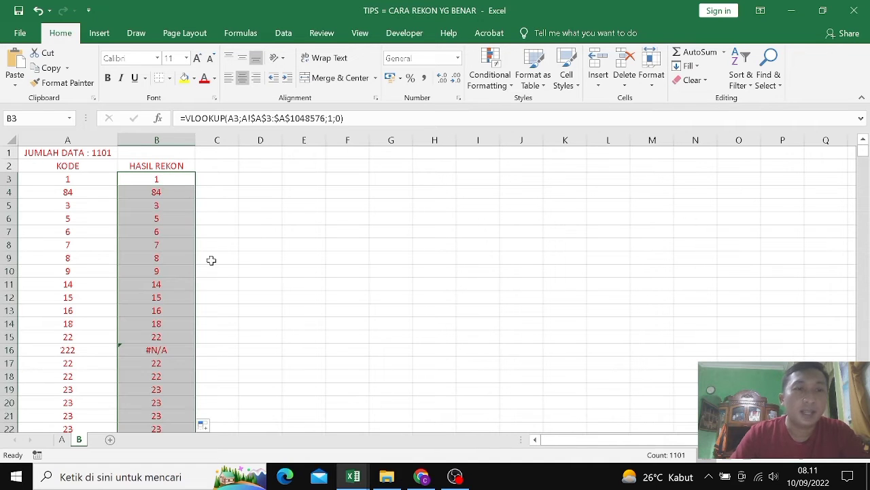
pyautogui.click(167, 350)
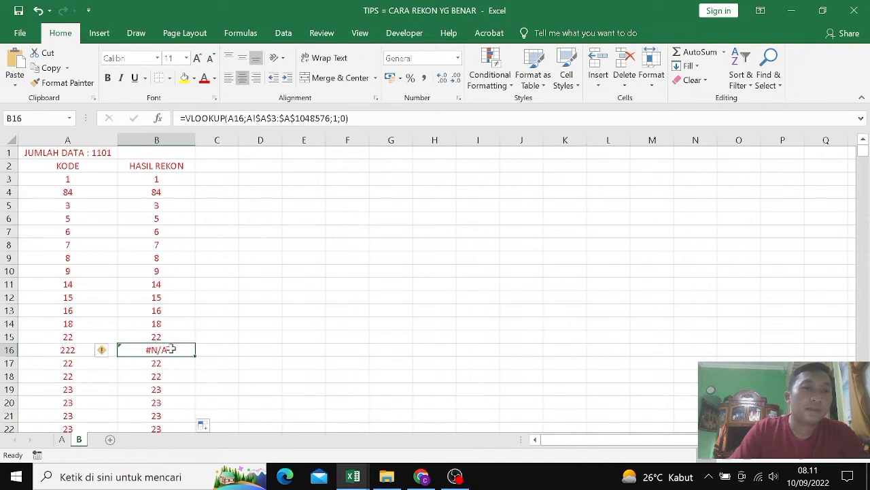
pyautogui.click(170, 179)
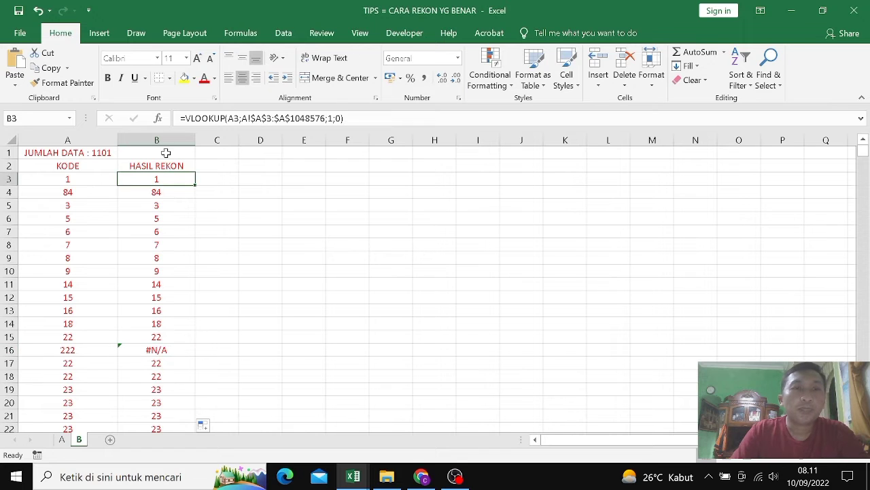
# - Start a COUNTIF formula in cell B1 of sheet B with the range B3:B1048576
pyautogui.click(167, 153)
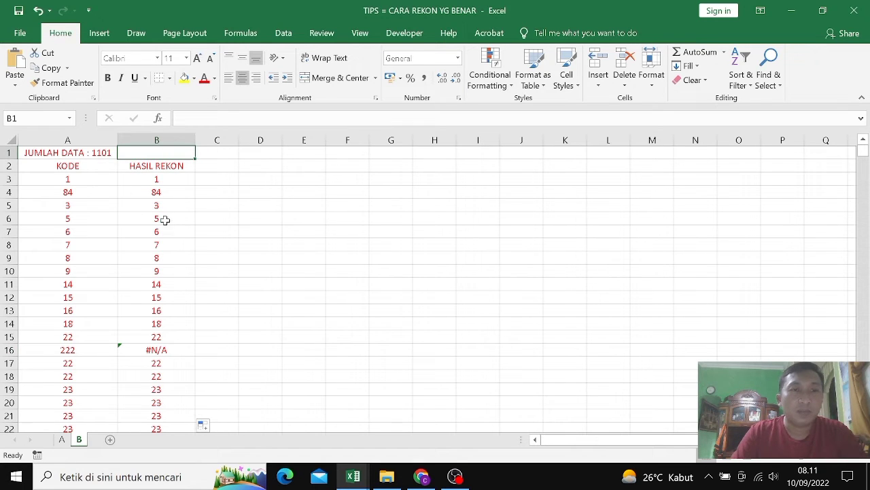
pyautogui.write('=C')
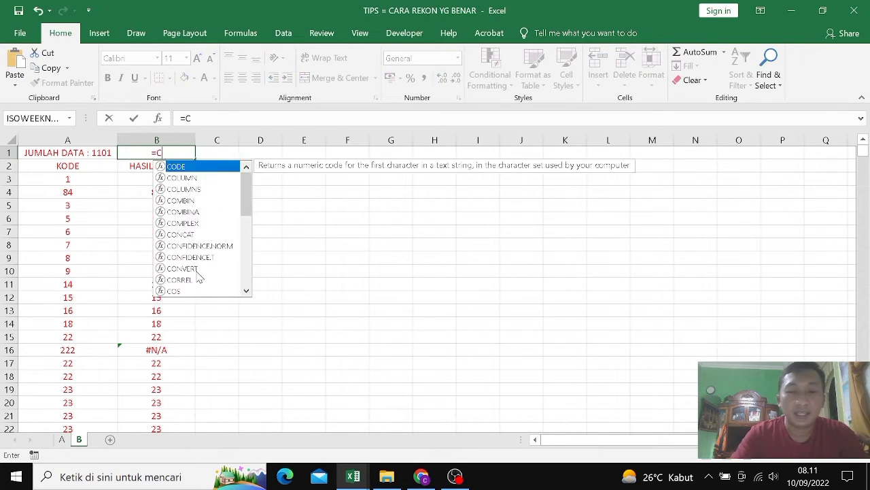
pyautogui.write('OUNTIF(')
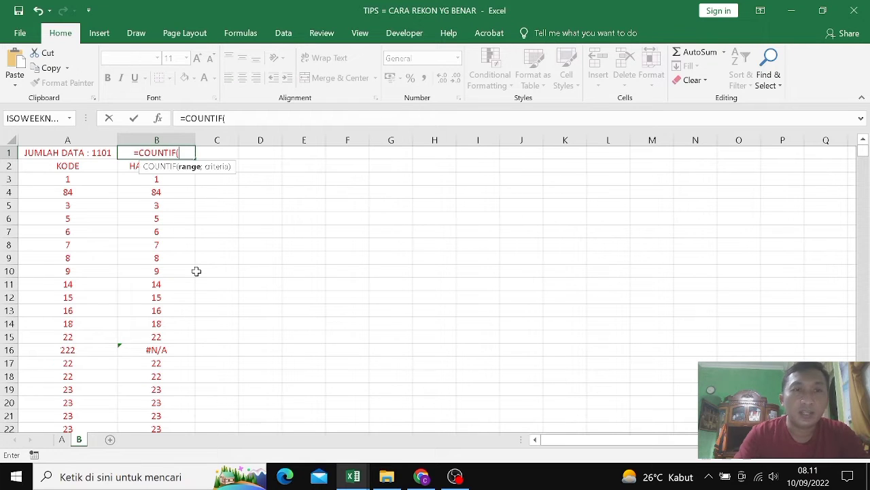
pyautogui.click(165, 183)
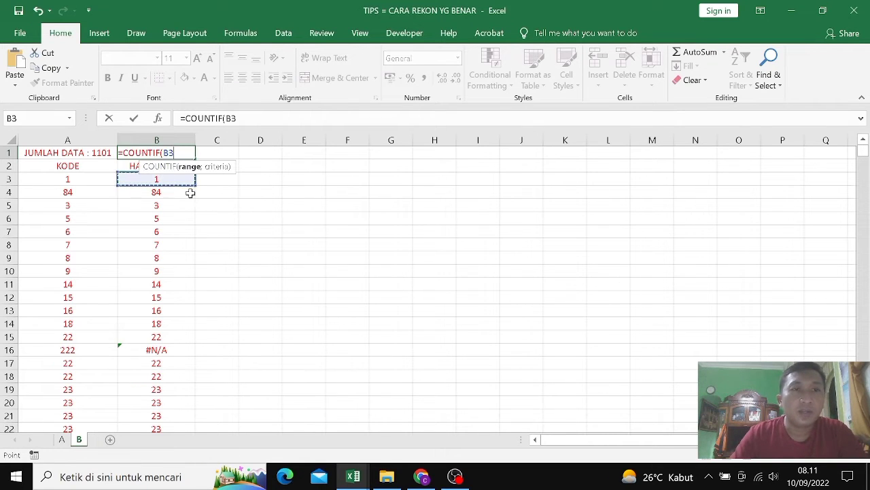
pyautogui.write(':B1')
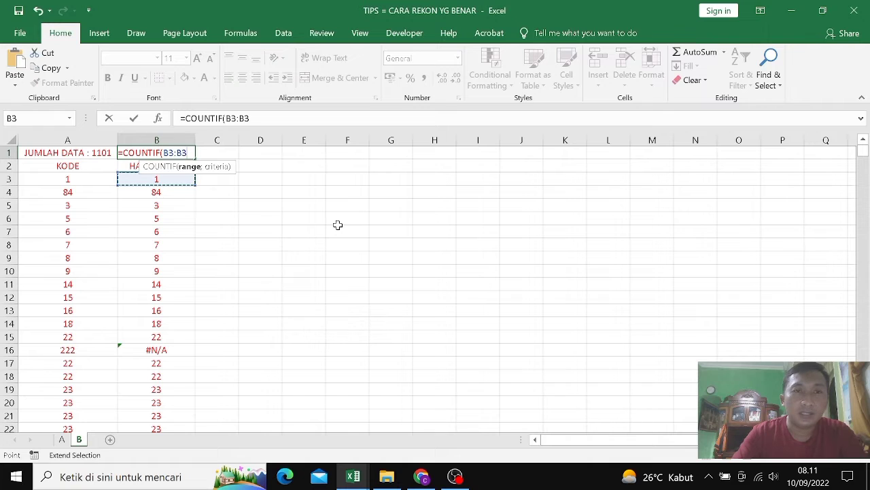
pyautogui.write('04')
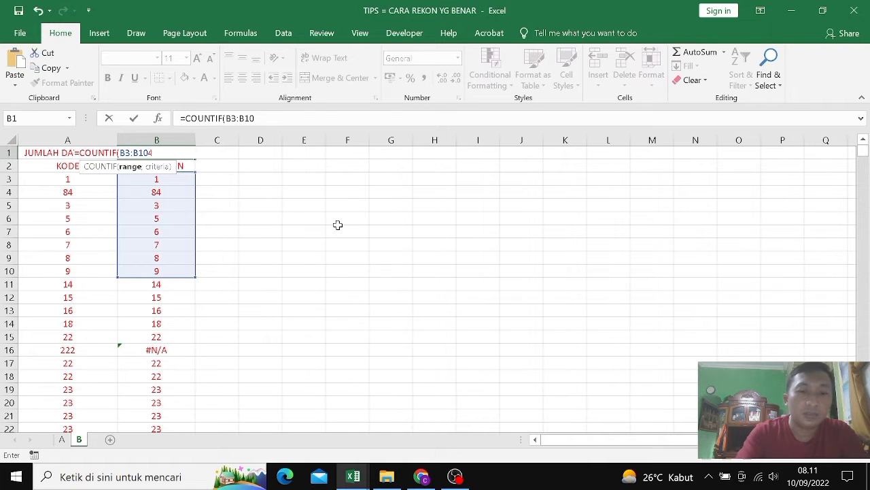
pyautogui.write('8576')
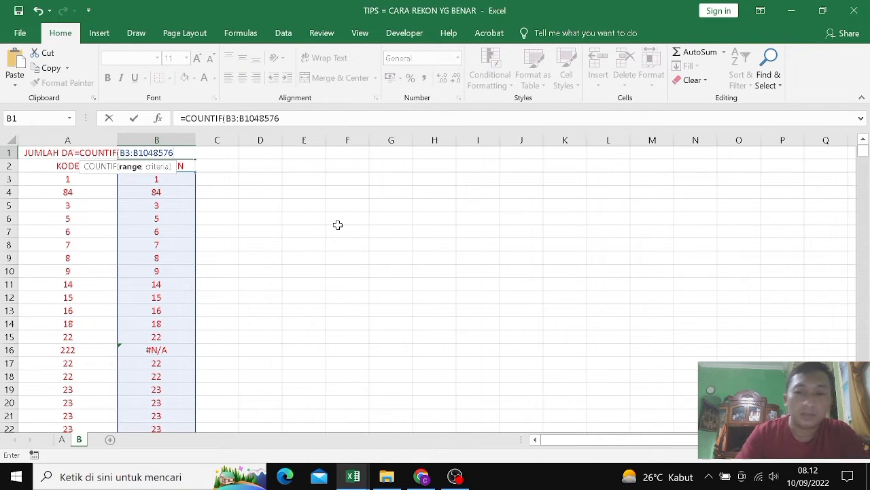
# - Complete the COUNTIF formula in B1 with the criterion "#N/A"
pyautogui.write(';')
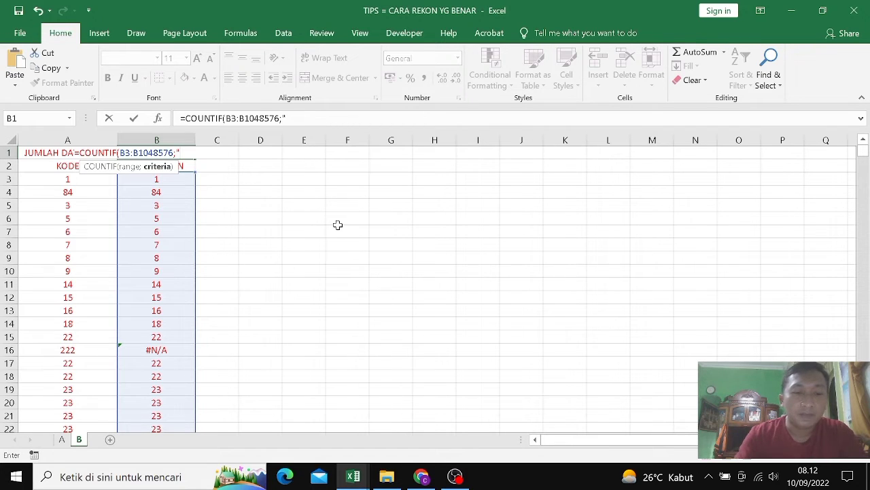
pyautogui.write('"')
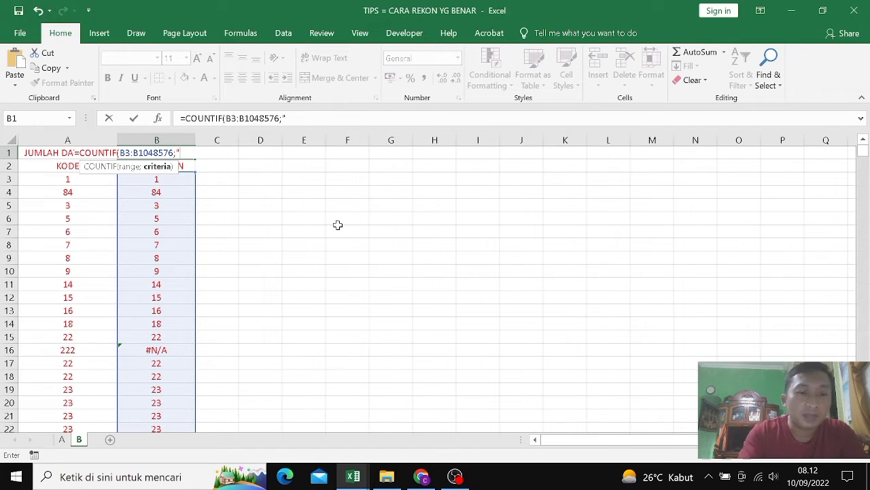
pyautogui.write('@')
pyautogui.press('BackSpace')
pyautogui.write('#')
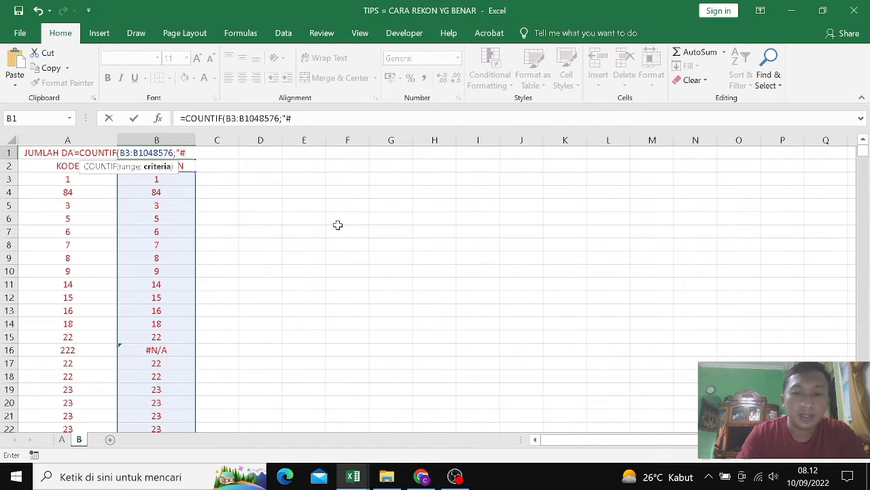
pyautogui.write('N')
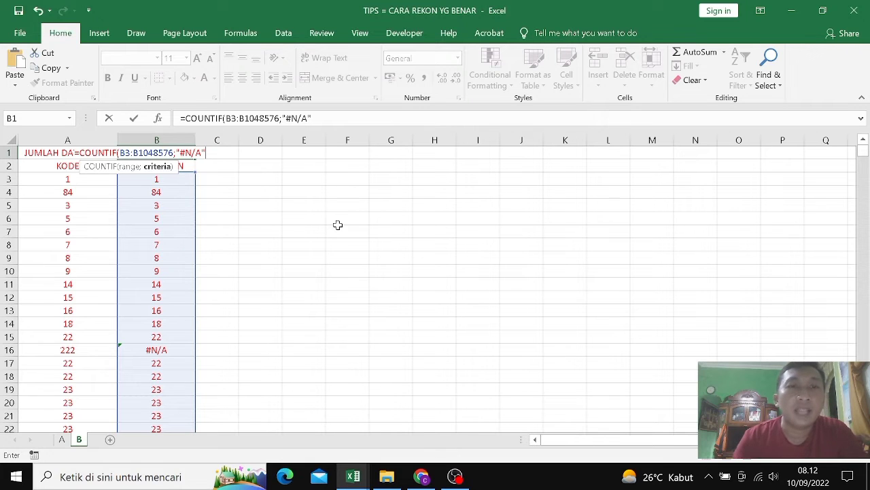
pyautogui.write('/A"')
pyautogui.press('Return')
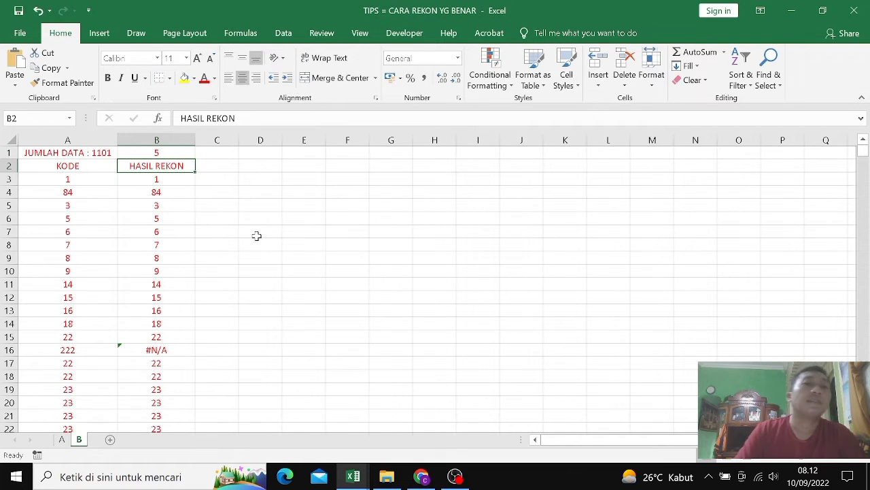
# - Compare the VLOOKUP result in B16 with those in other HASIL REKON cells, including B4 and B6
pyautogui.click(169, 350)
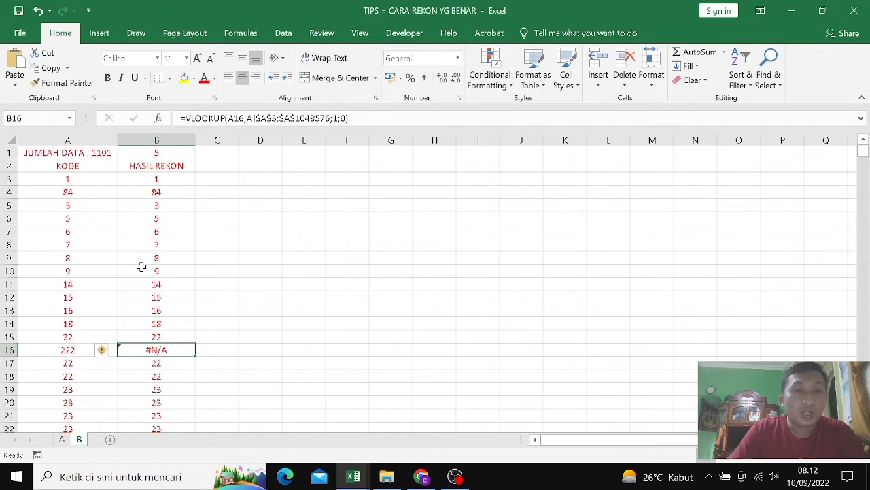
pyautogui.click(170, 195)
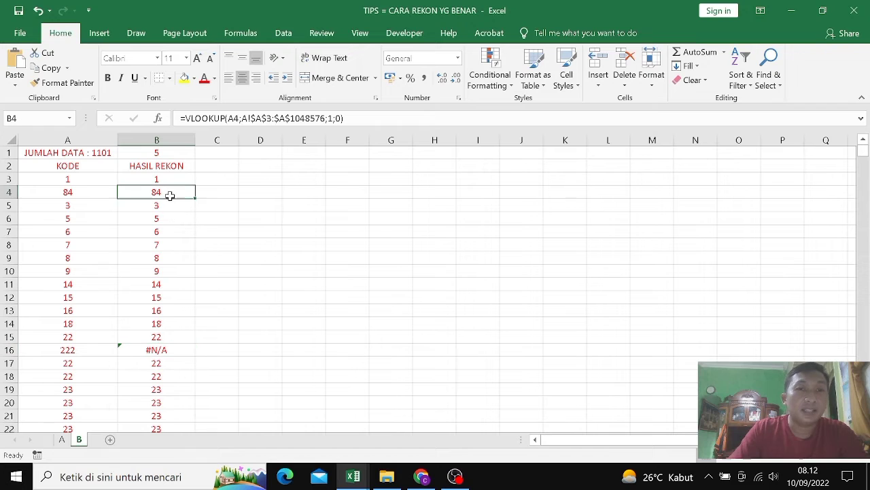
pyautogui.click(182, 263)
pyautogui.click(172, 350)
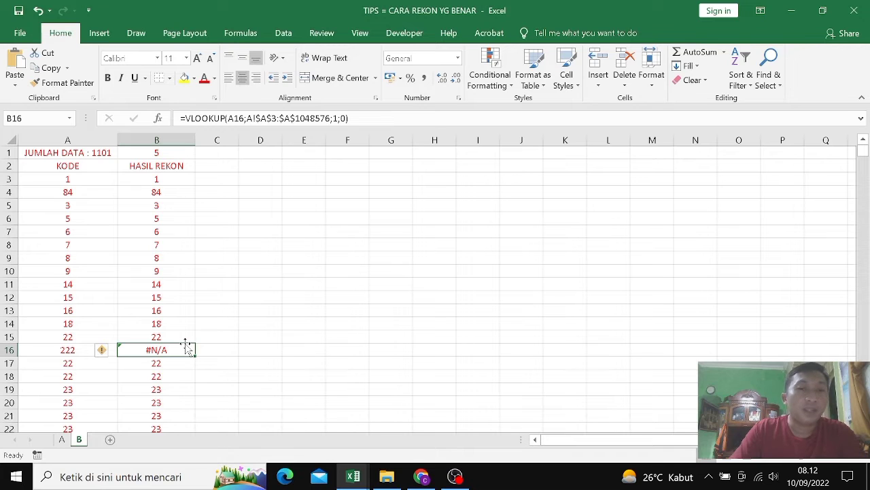
pyautogui.click(158, 221)
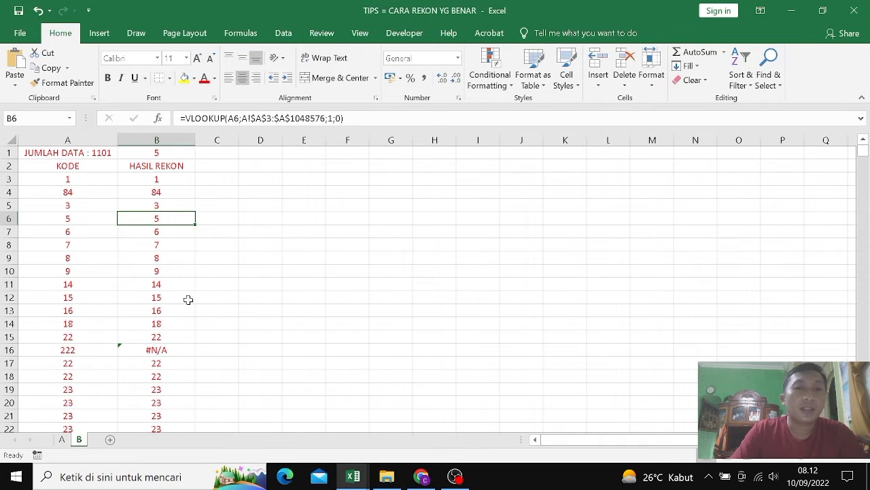
pyautogui.click(165, 351)
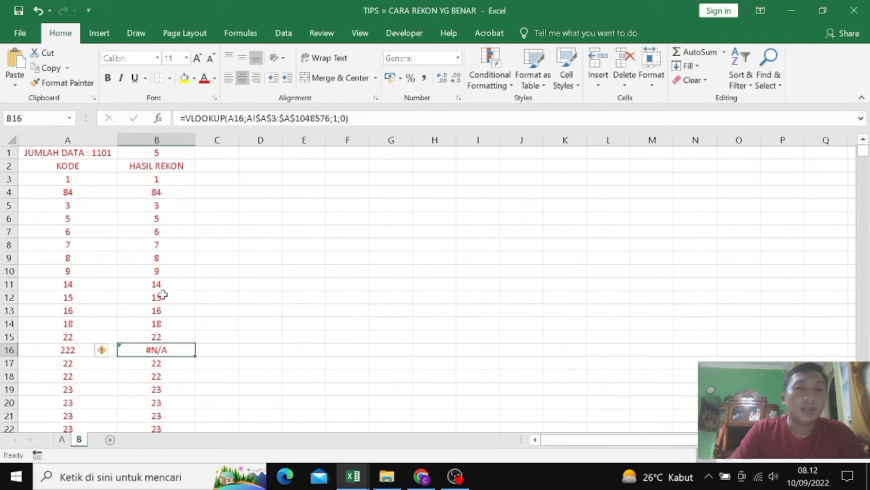
# - Turn on filtering for the header row 2 of sheet B
pyautogui.click(6, 166)
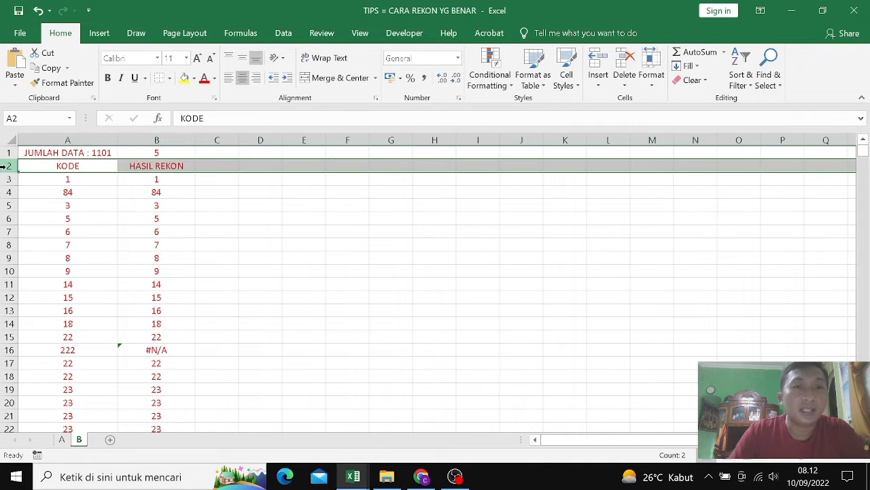
pyautogui.click(160, 349)
pyautogui.click(8, 166)
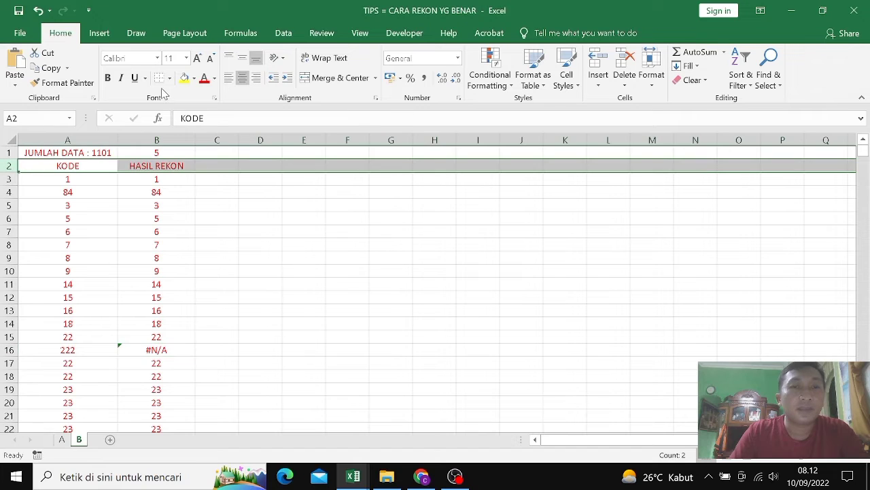
pyautogui.click(283, 33)
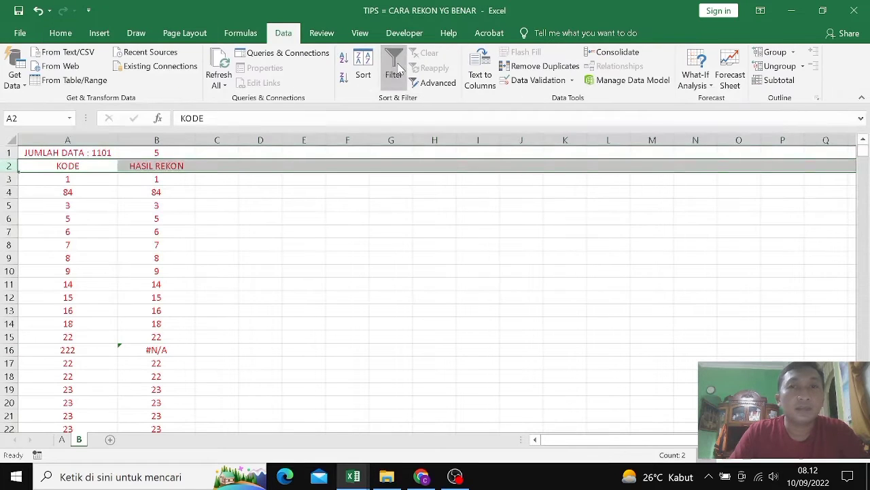
pyautogui.click(396, 68)
# - Filter HASIL REKON to only the #N/A entries and review the KODE values of the filtered rows
pyautogui.click(189, 166)
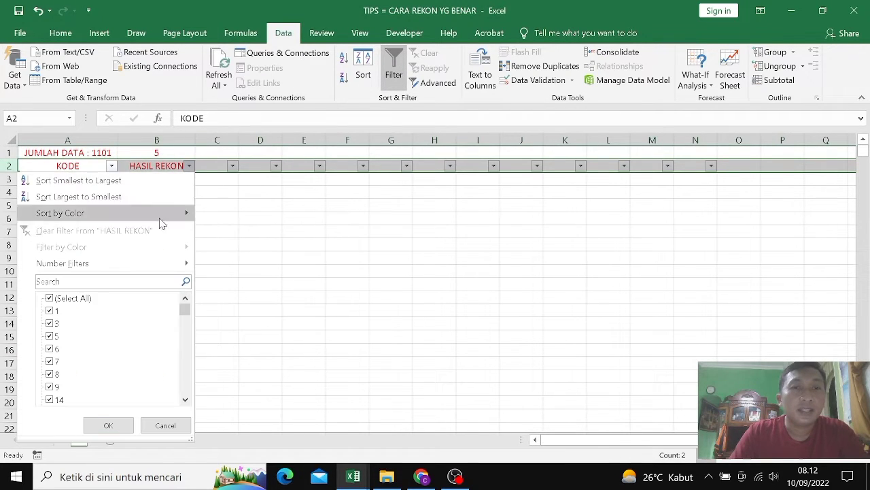
pyautogui.click(68, 298)
pyautogui.moveTo(185, 312); pyautogui.dragTo(188, 397)
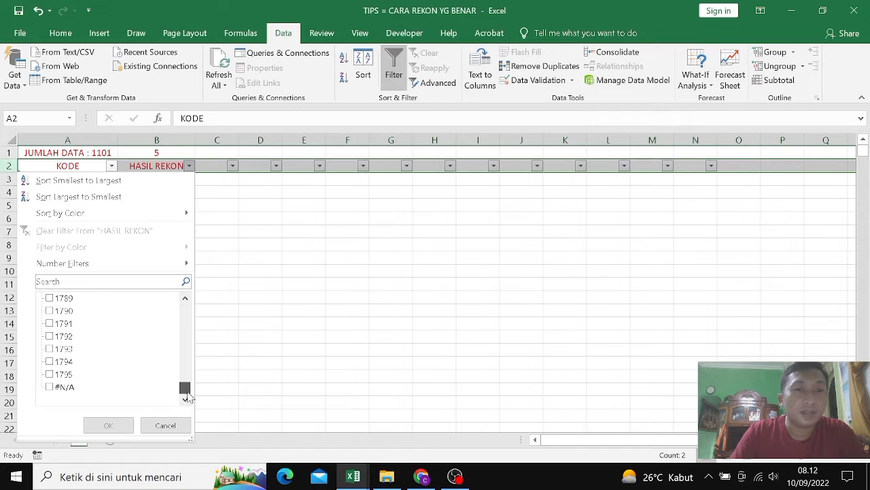
pyautogui.click(63, 387)
pyautogui.click(108, 425)
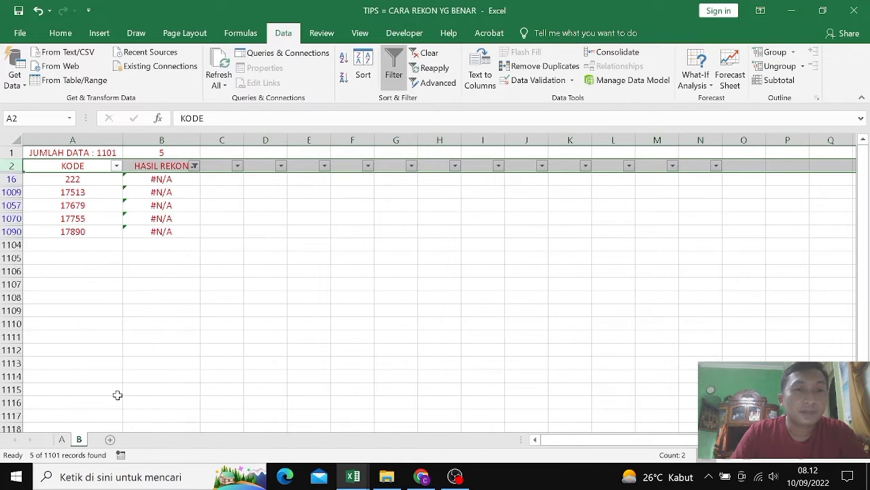
pyautogui.click(85, 181)
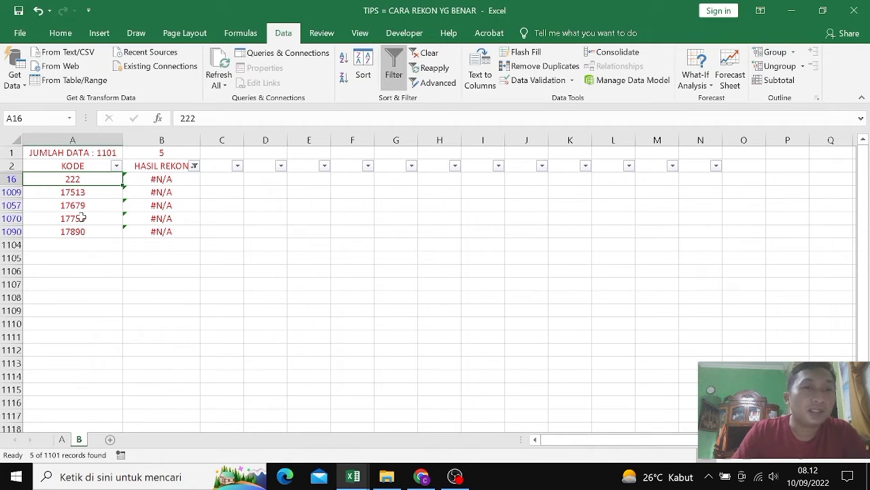
pyautogui.click(82, 208)
pyautogui.click(90, 233)
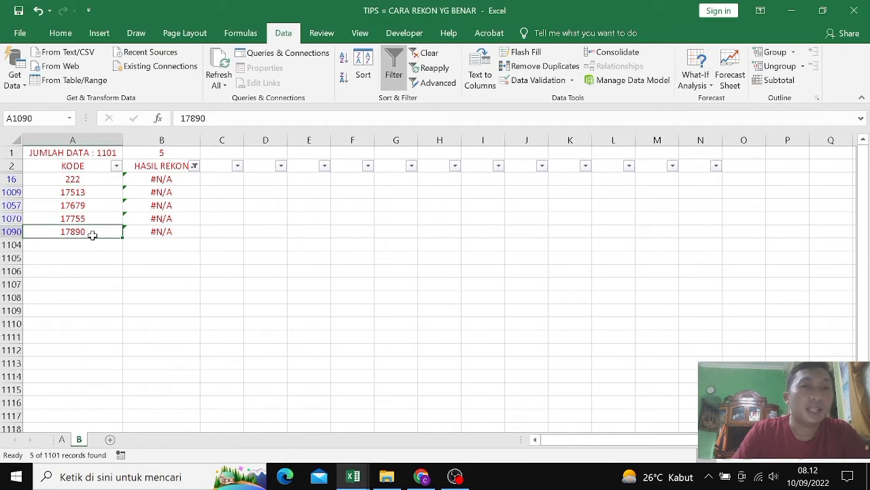
# - Reset the HASIL REKON filter to select all values
pyautogui.click(195, 166)
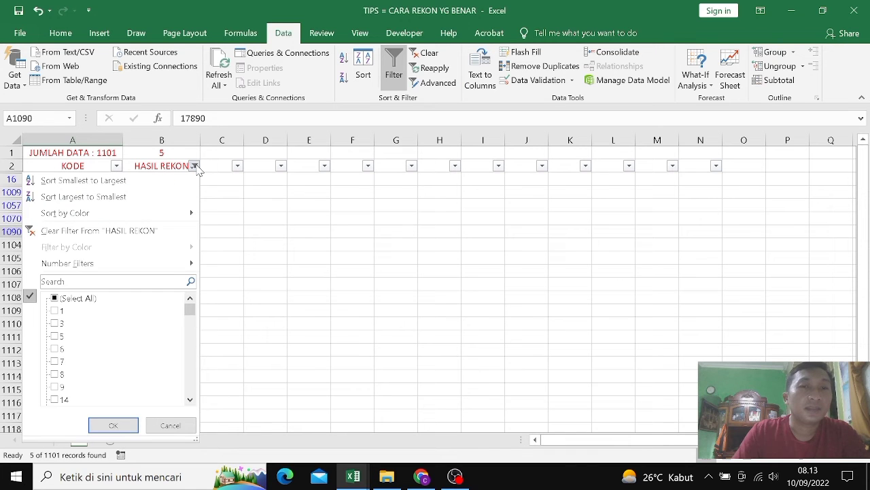
pyautogui.click(96, 302)
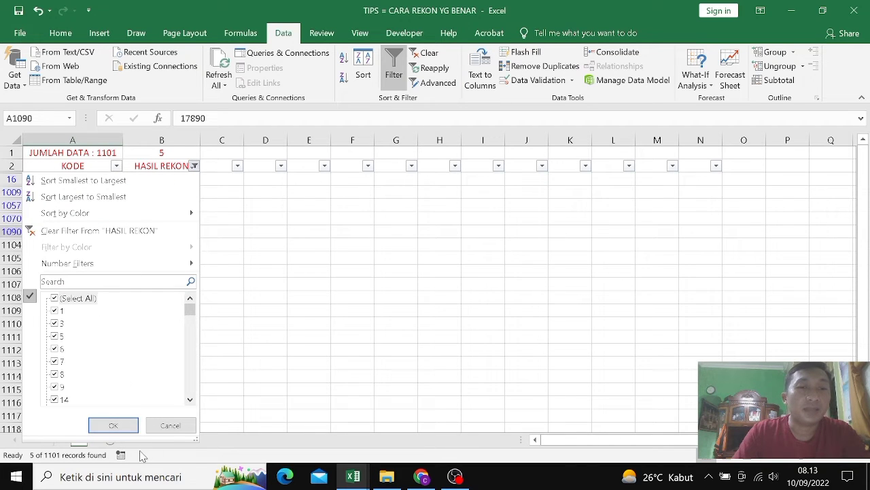
pyautogui.click(113, 425)
pyautogui.click(220, 243)
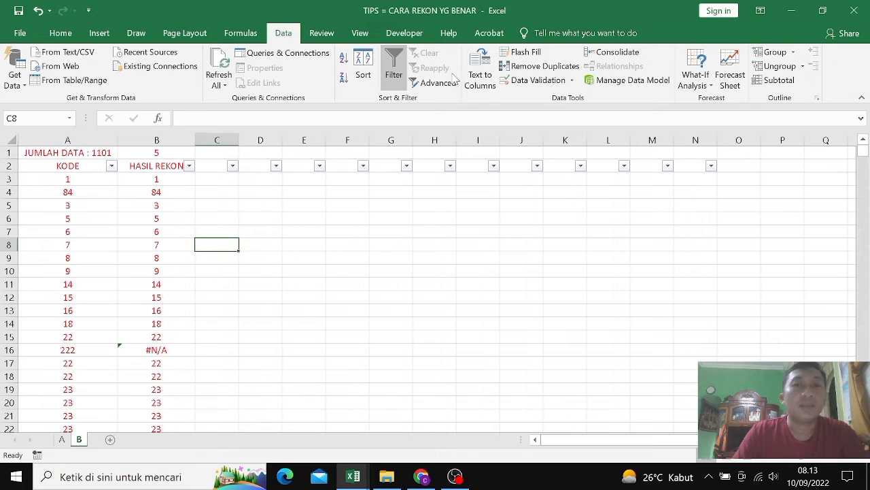
# - Remove the filter from row 2 and reapply it to only the KODE and HASIL REKON headers in A2:B2
pyautogui.click(395, 66)
pyautogui.moveTo(78, 166); pyautogui.dragTo(156, 166)
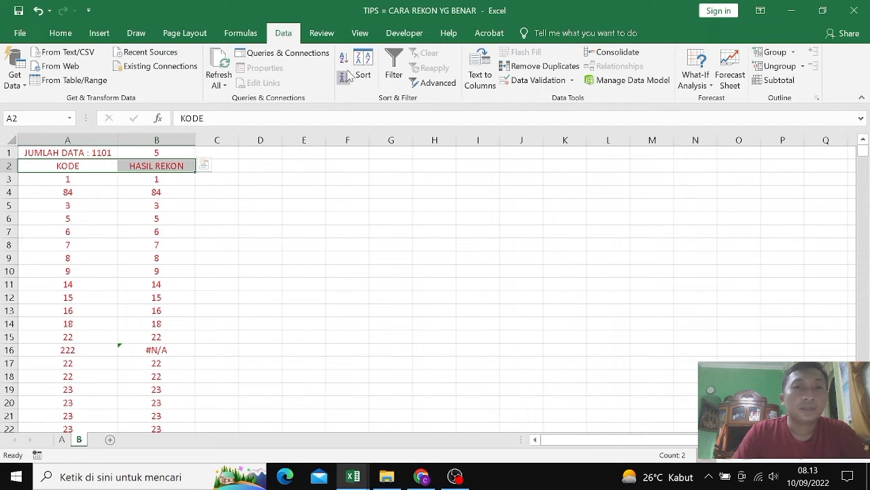
pyautogui.click(394, 68)
pyautogui.click(202, 220)
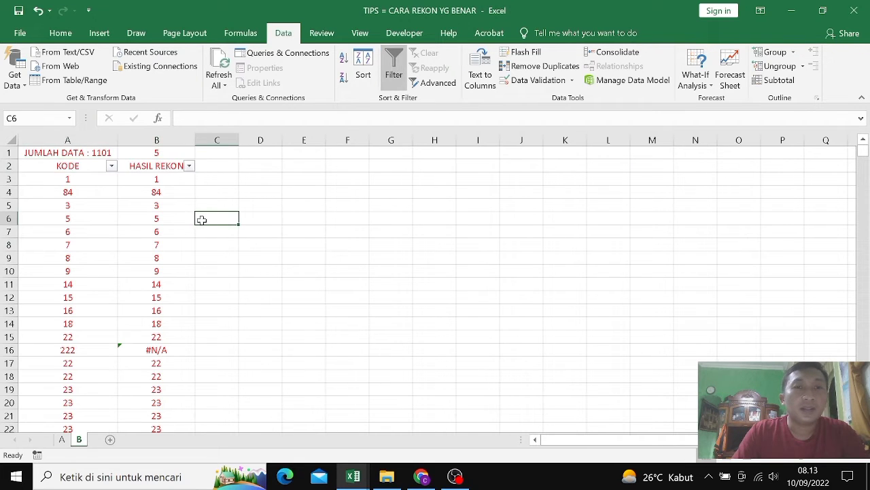
# - Examine the VLOOKUP formulas in several HASIL REKON cells, including B3, B8 and B11, against the KODE values
pyautogui.click(156, 217)
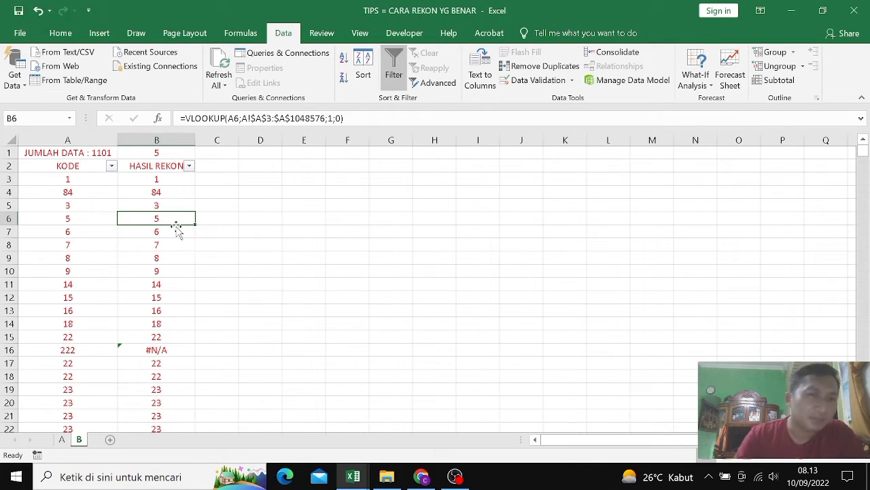
pyautogui.click(166, 180)
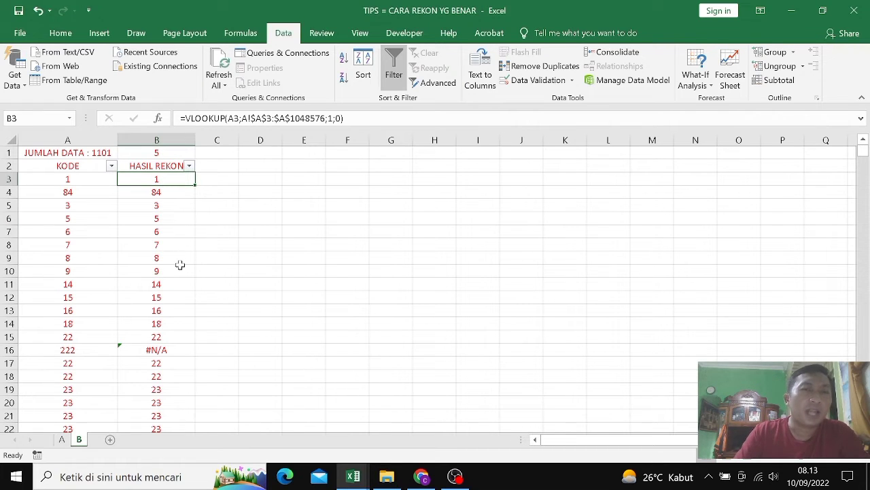
pyautogui.click(79, 179)
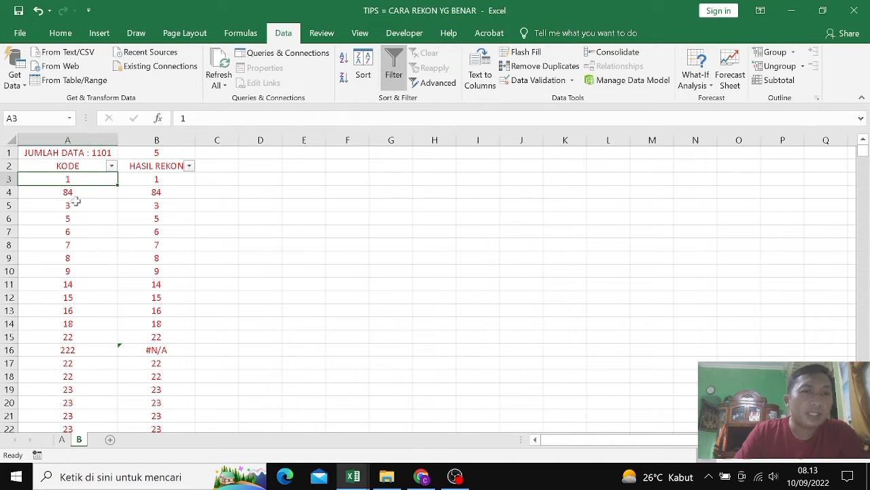
pyautogui.click(91, 295)
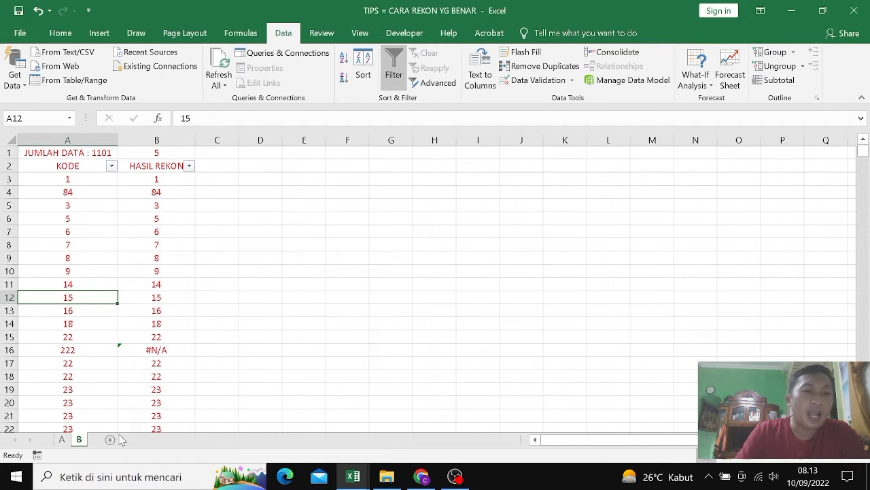
pyautogui.click(163, 282)
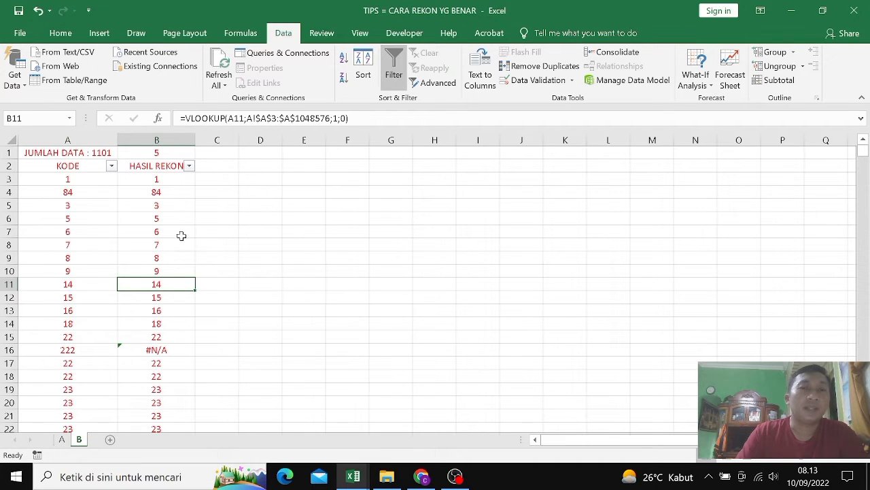
pyautogui.click(163, 219)
pyautogui.click(155, 246)
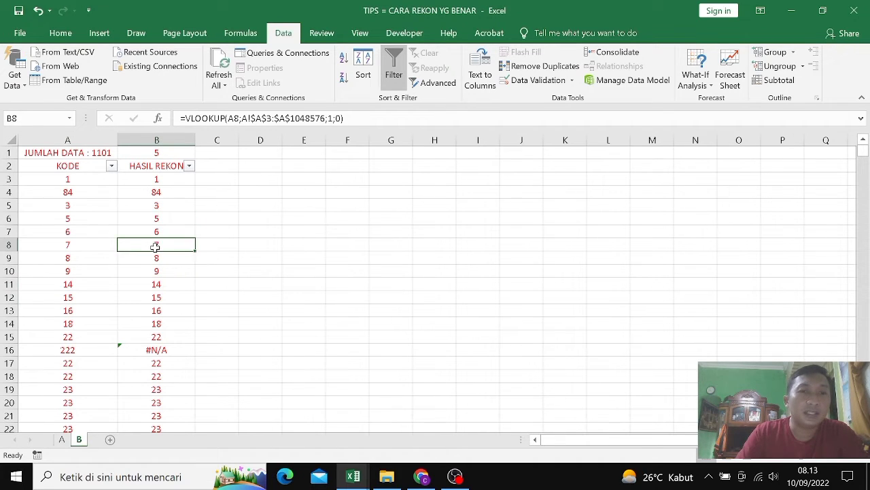
pyautogui.click(153, 283)
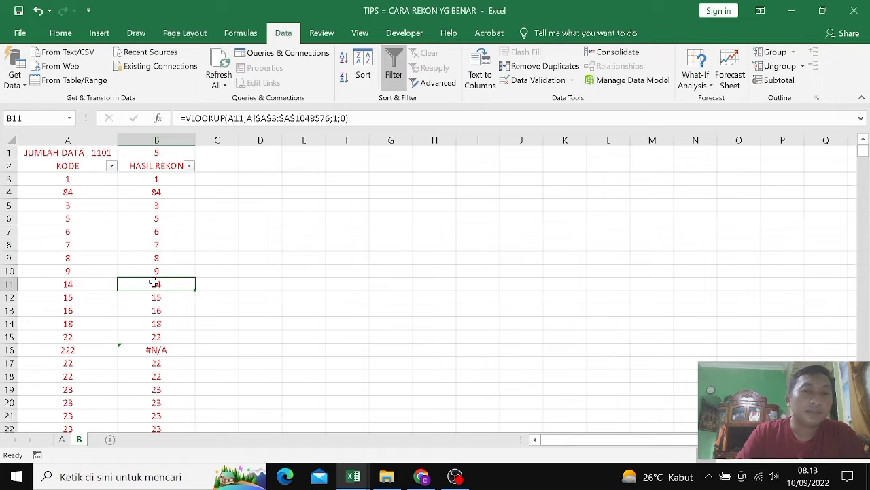
pyautogui.click(167, 176)
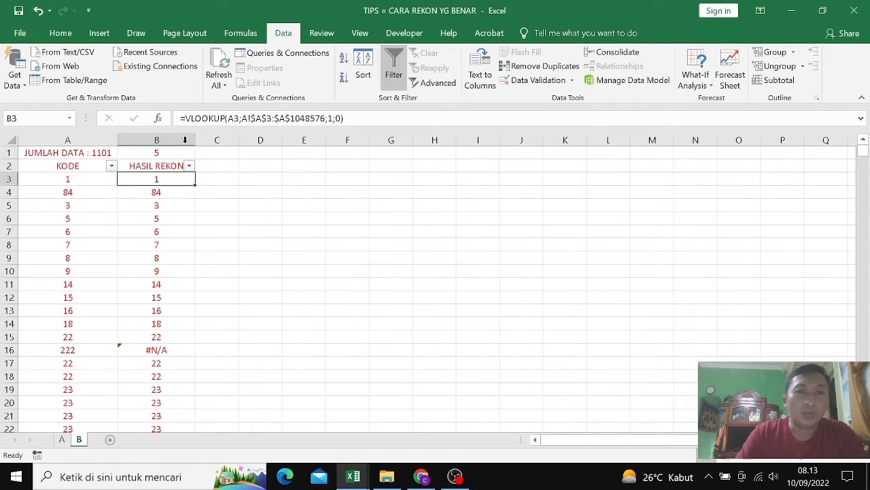
# - Start wrapping the VLOOKUP in B3 in an IF function with the condition A3 equal to the VLOOKUP result
pyautogui.click(188, 118)
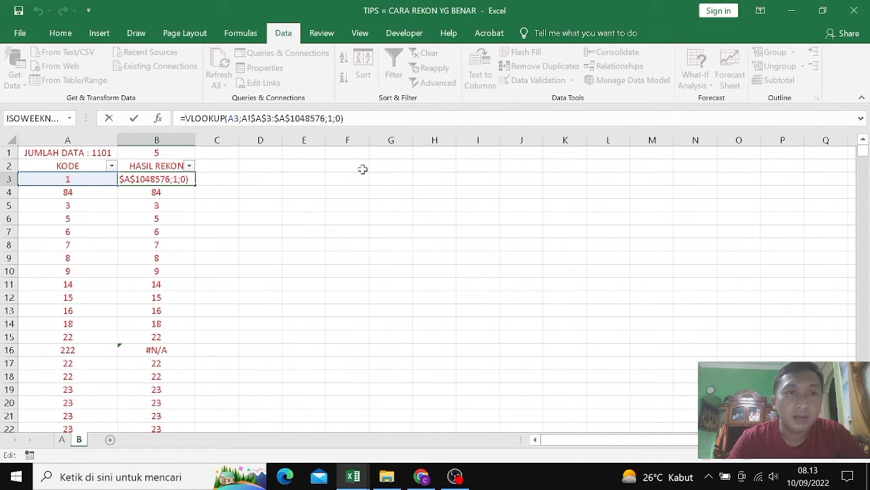
pyautogui.write('IF')
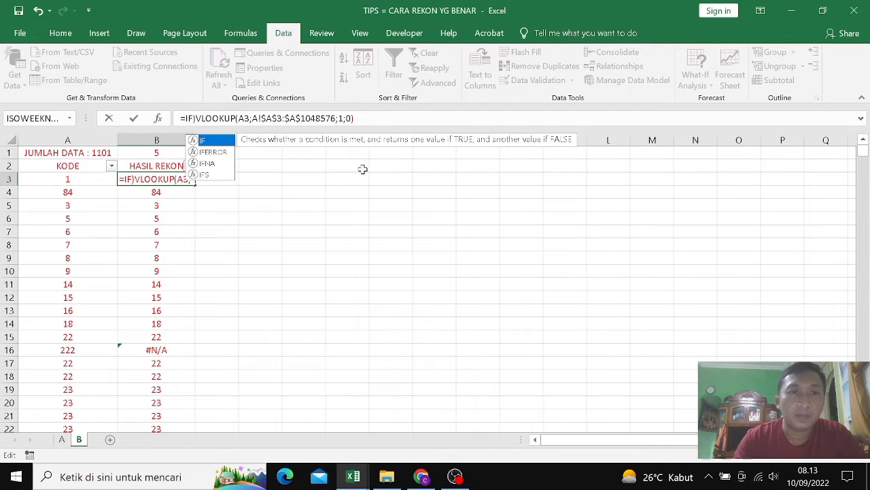
pyautogui.write('(')
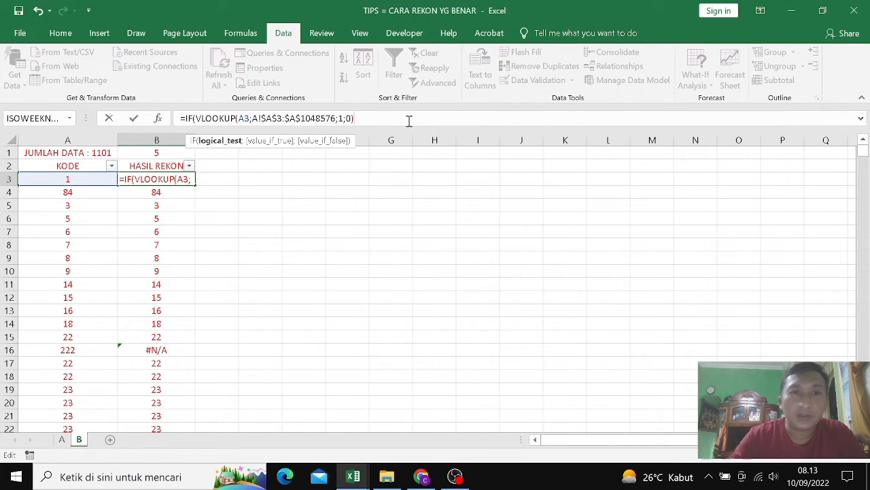
pyautogui.click(68, 179)
pyautogui.write('=')
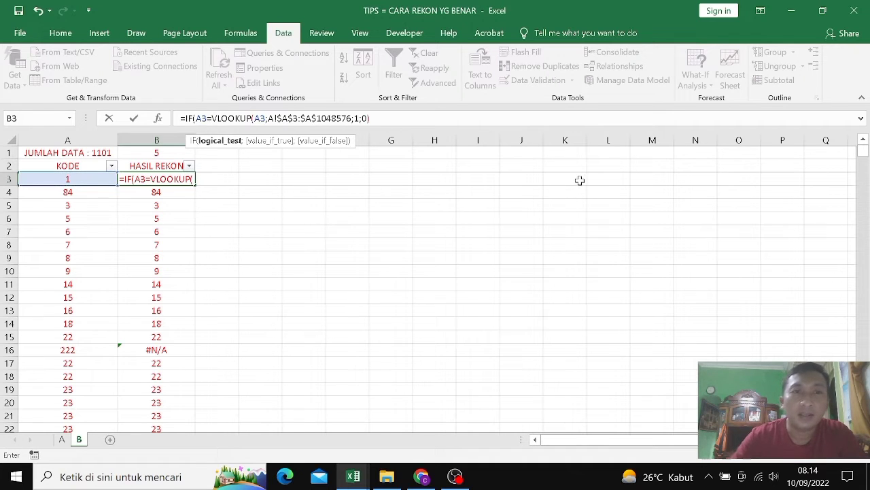
# - Complete the IF formula in B3 with "ADA" when true and "TIDAK ADA" when false, accepting the closing-parenthesis correction
pyautogui.click(379, 115)
pyautogui.write(';"')
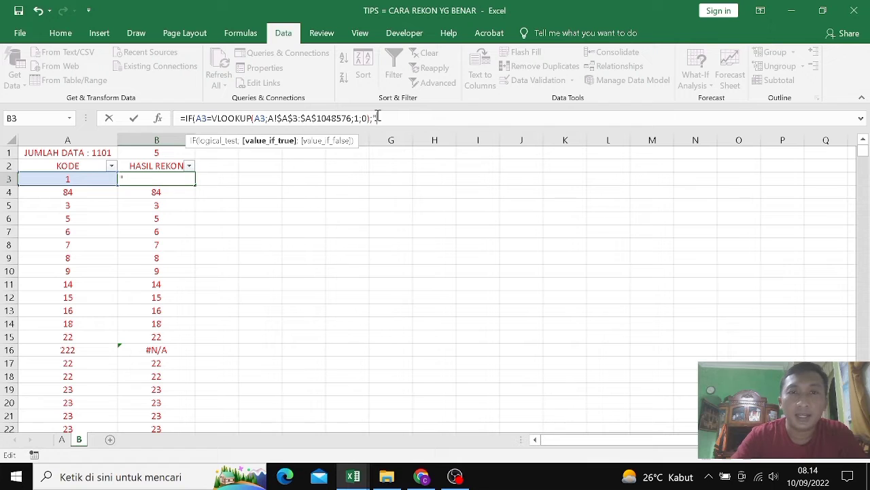
pyautogui.write('ADA')
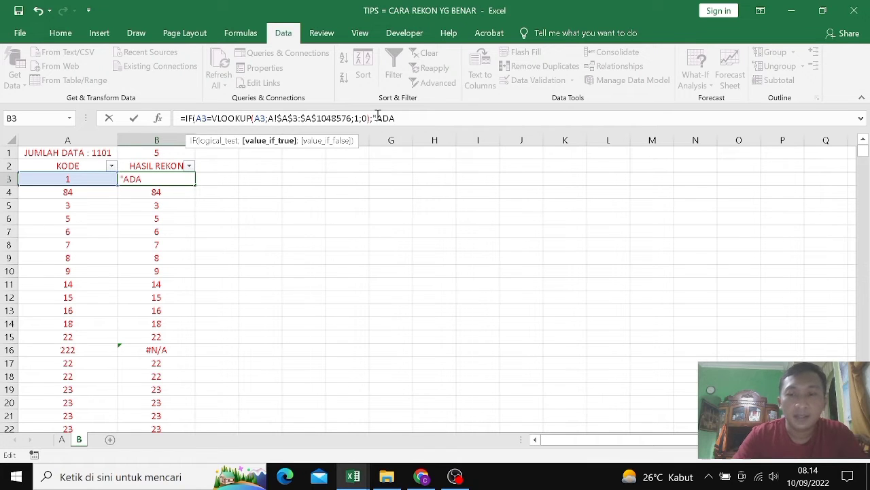
pyautogui.write('";')
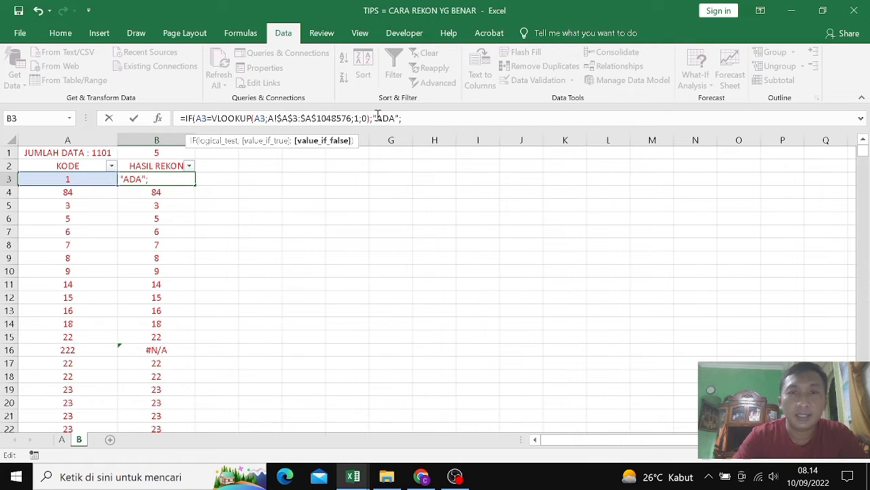
pyautogui.write('"TIDAK AD')
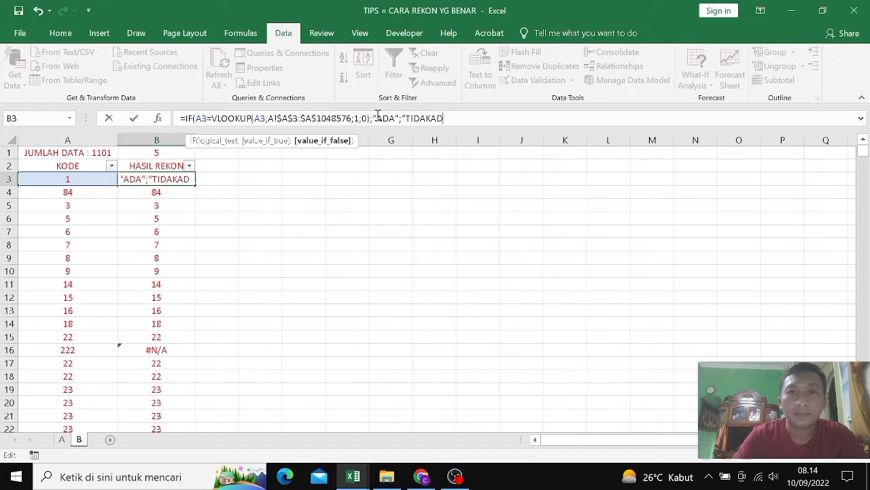
pyautogui.press('BackSpace')
pyautogui.press('BackSpace')
pyautogui.write('ADA')
pyautogui.press('Return')
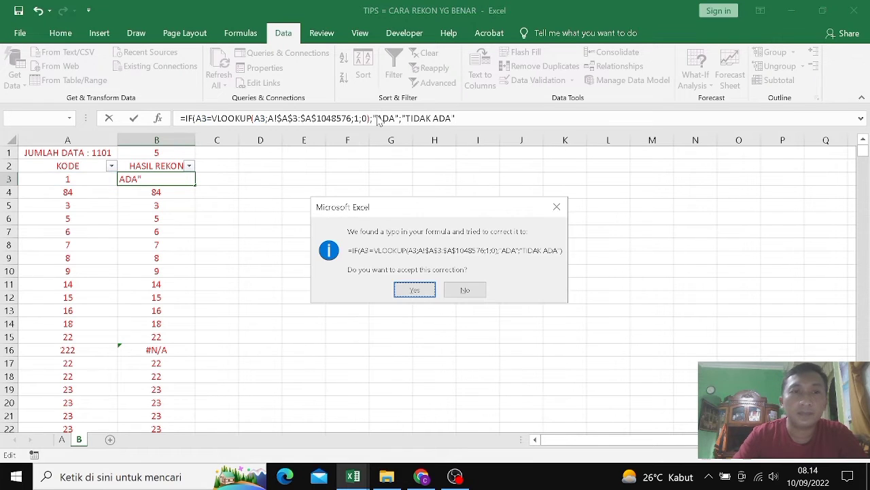
pyautogui.press('Return')
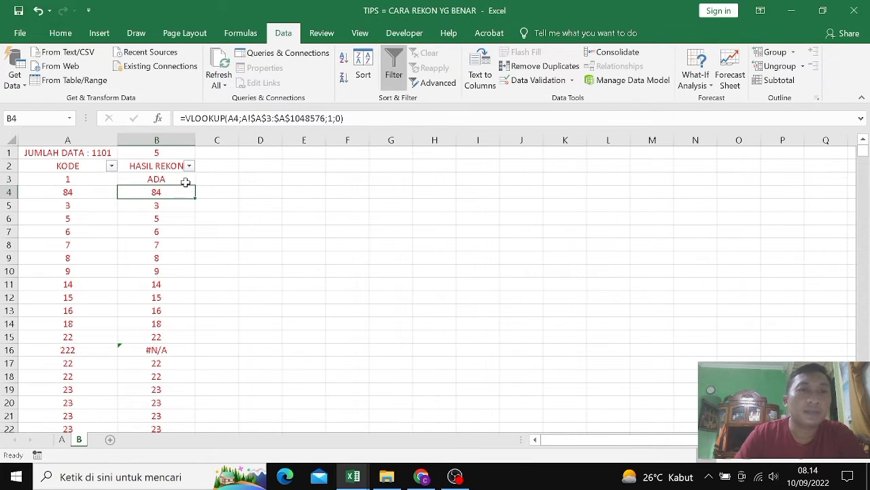
# - Review the IF and VLOOKUP formula in B3 and the KODE value it tests in A3
pyautogui.click(185, 180)
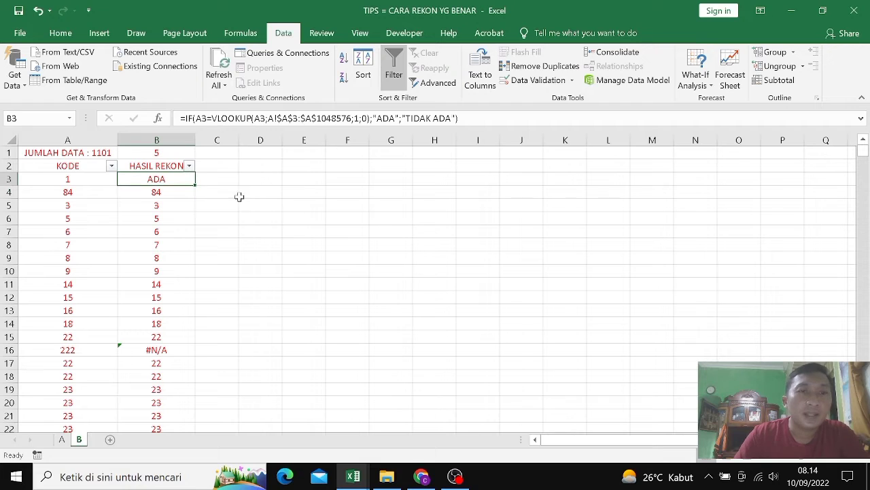
pyautogui.click(351, 118)
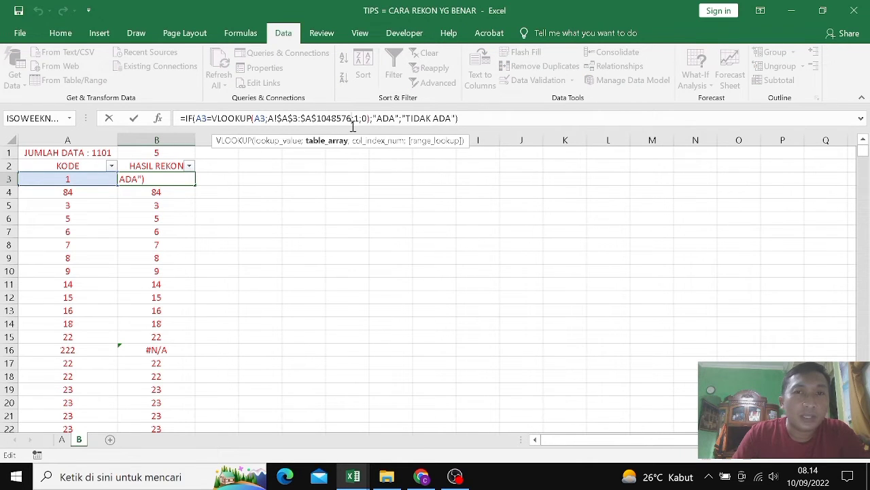
pyautogui.click(242, 202)
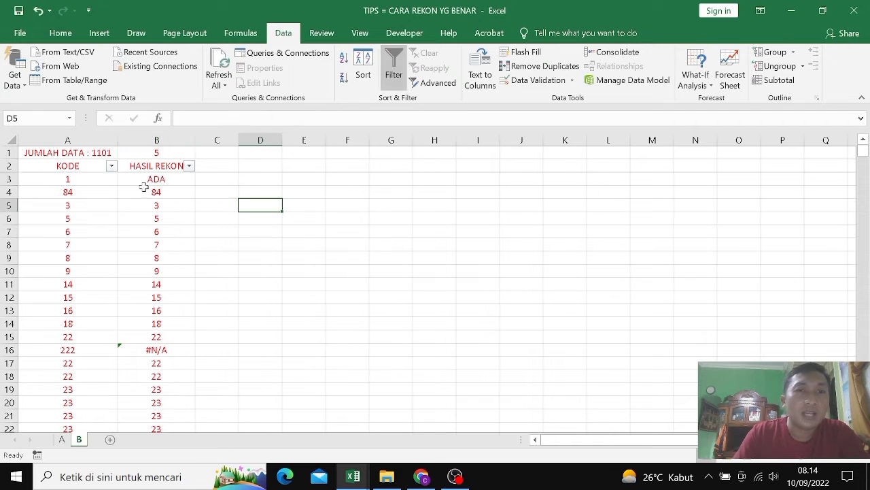
pyautogui.click(51, 176)
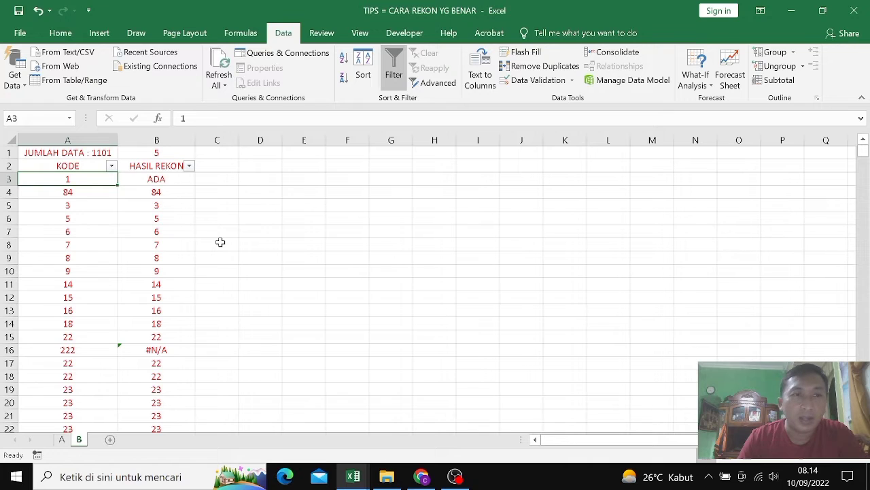
# - Examine the last KODE rows on sheet B and the summary formulas in A1 and B1
pyautogui.hotkey('ctrl', 'Down')
pyautogui.hotkey('ctrl', 'Down')
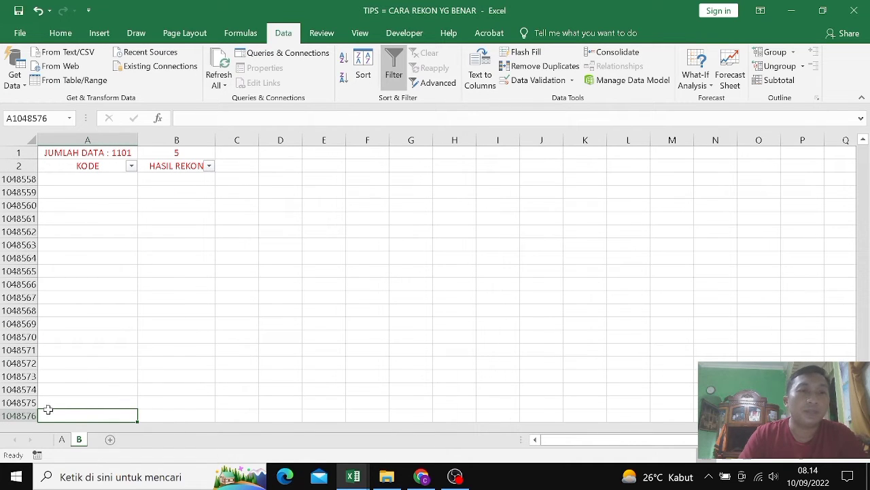
pyautogui.scroll(-2, 58, 416)
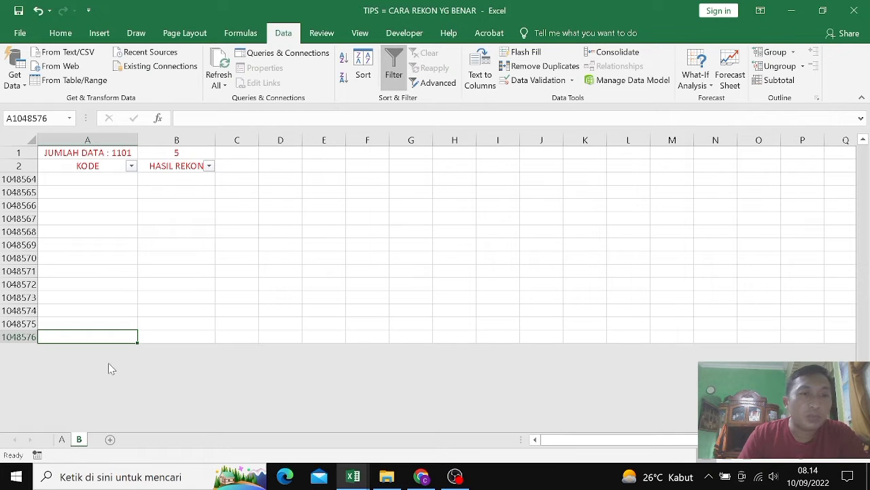
pyautogui.hotkey('ctrl', 'Up')
pyautogui.press('Up')
pyautogui.press('Up')
pyautogui.press('Up')
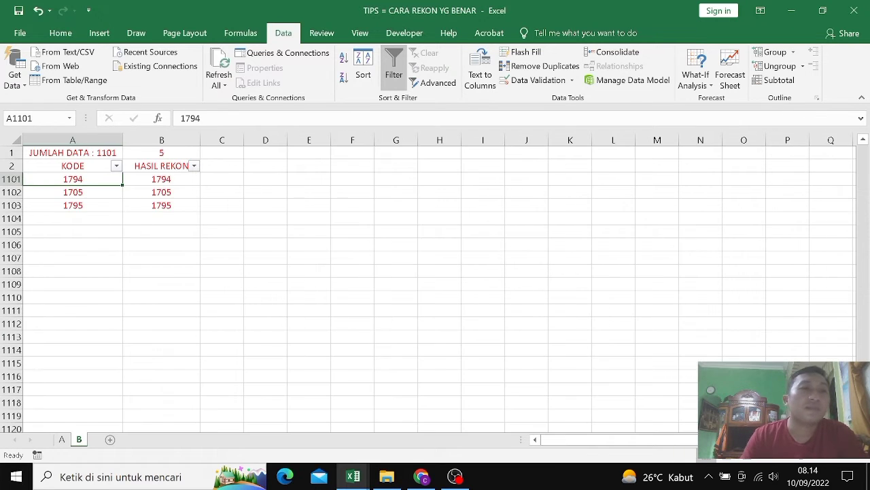
pyautogui.press('Up')
pyautogui.press('Up')
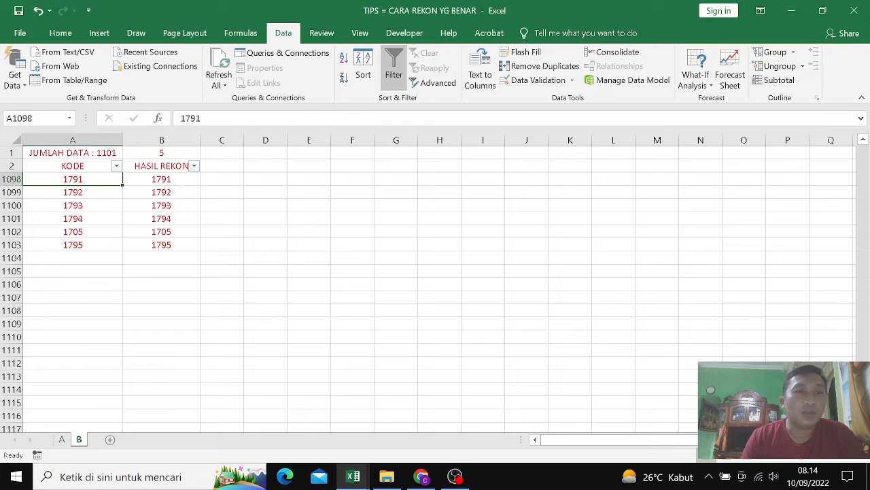
pyautogui.hotkey('ctrl', 'Up')
pyautogui.press('Right')
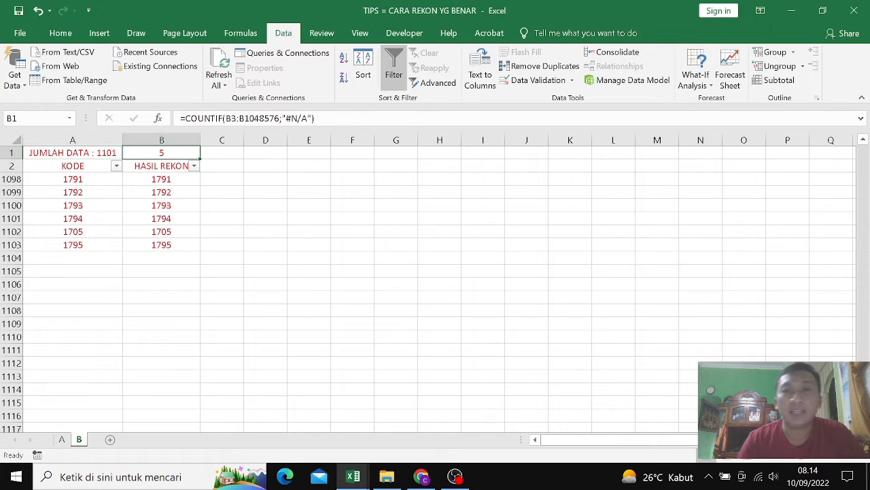
pyautogui.hotkey('ctrl', 'Right')
pyautogui.hotkey('ctrl', 'Left')
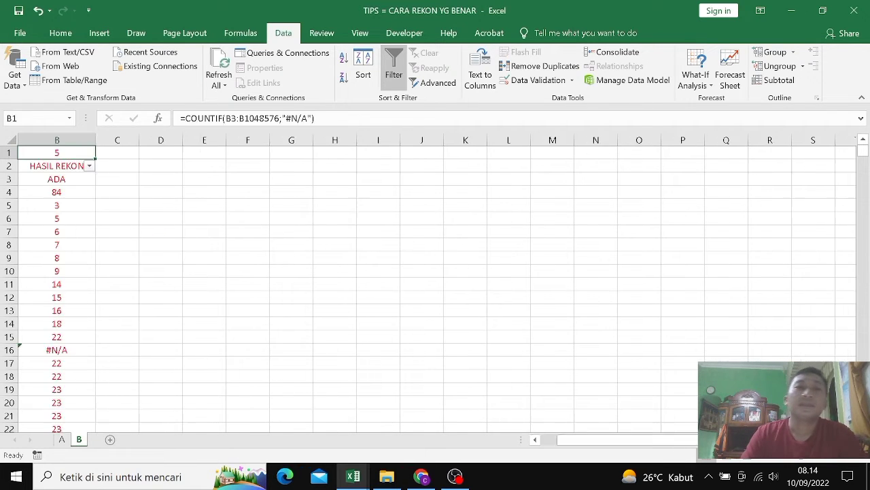
pyautogui.press('Left')
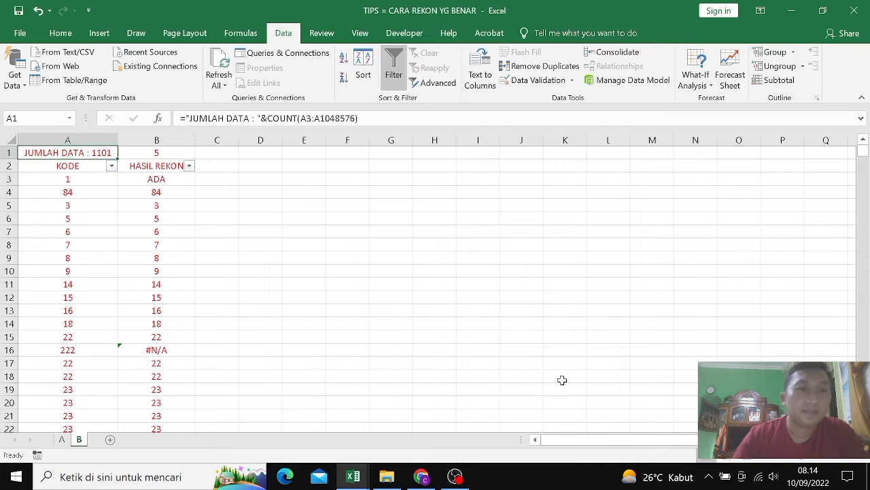
# - Fill the IF and VLOOKUP formula from B3 down the whole HASIL REKON column and check the copied formula in B6
pyautogui.click(182, 179)
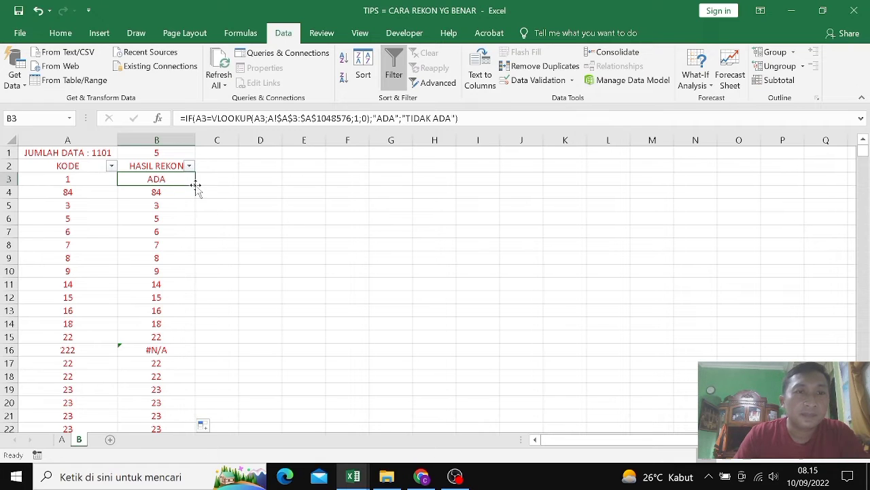
pyautogui.doubleClick(196, 185)
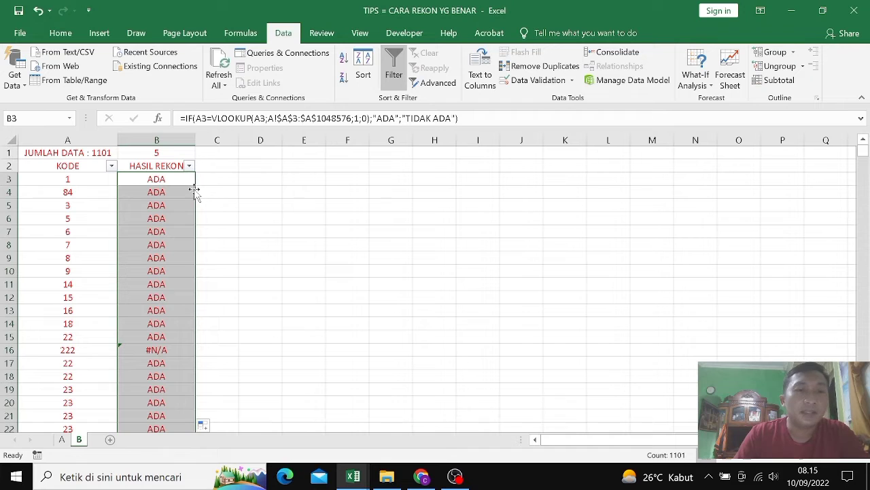
pyautogui.click(162, 219)
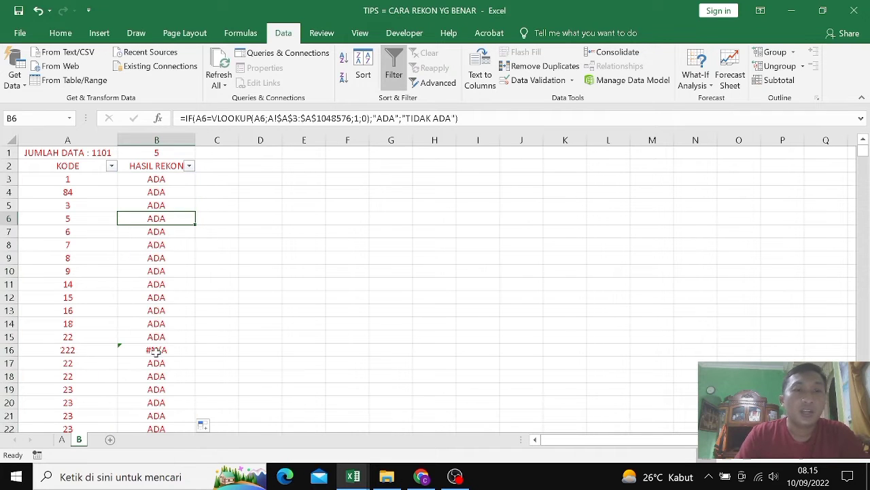
pyautogui.click(168, 179)
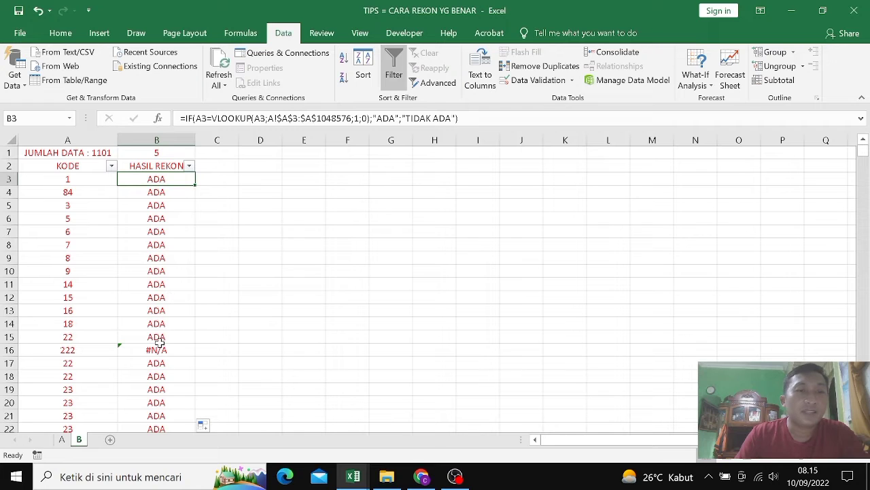
# - Compare the #N/A result in B16 with the COUNTIF formula in B1 and the IF formula in B3
pyautogui.click(69, 271)
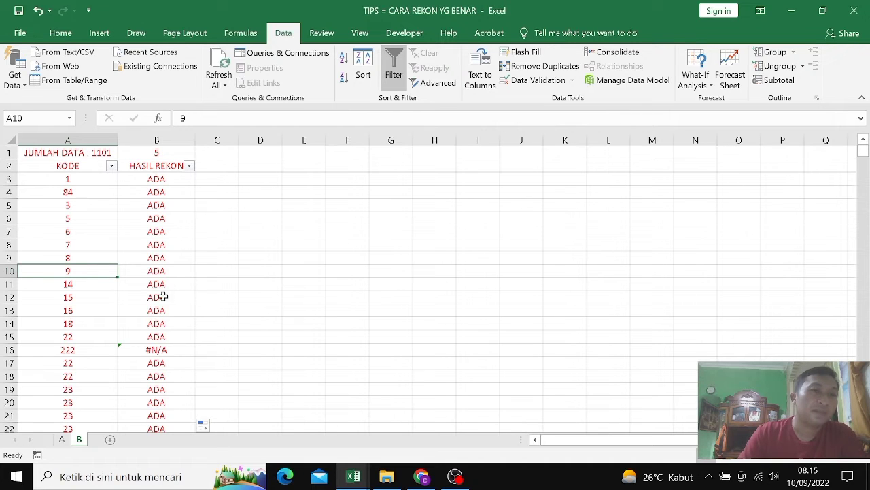
pyautogui.click(156, 351)
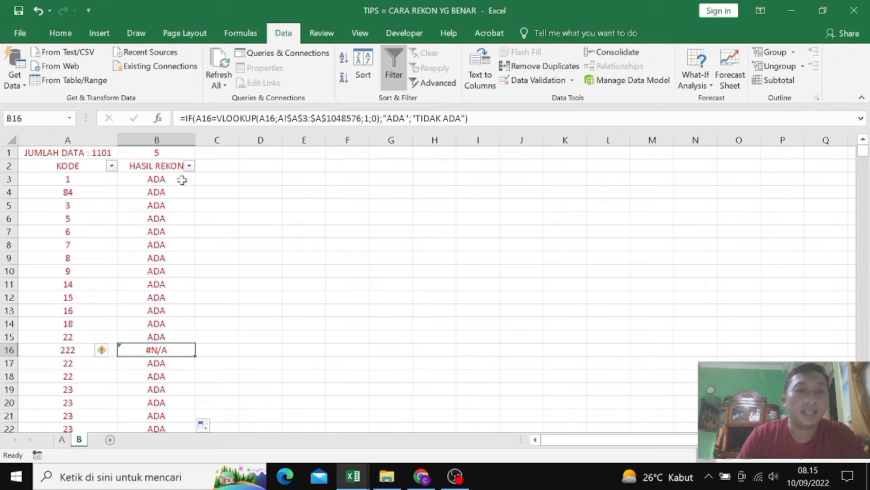
pyautogui.click(162, 149)
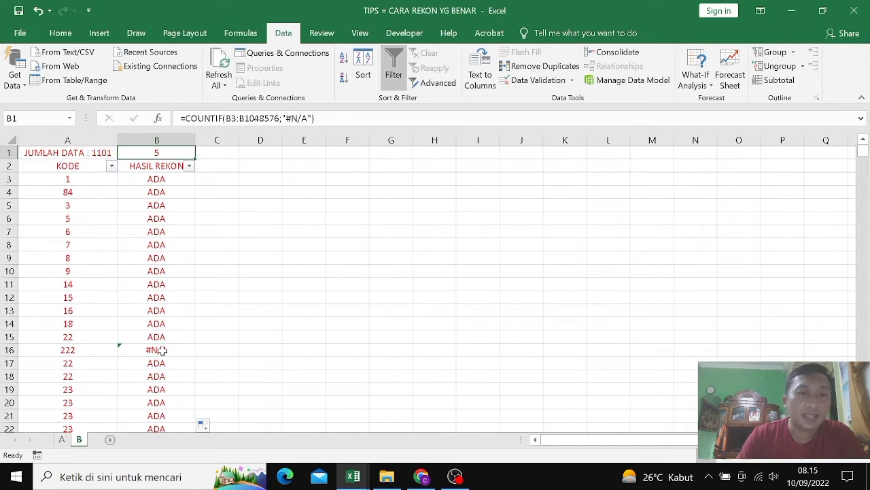
pyautogui.click(162, 350)
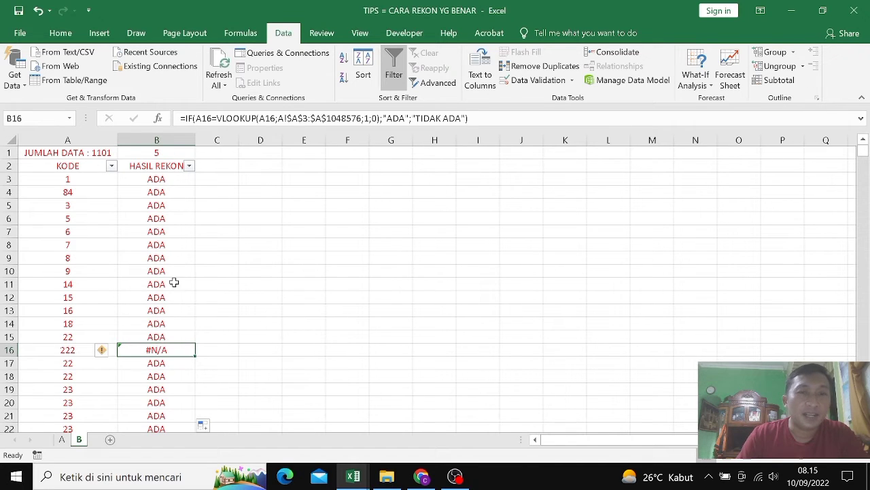
pyautogui.click(163, 181)
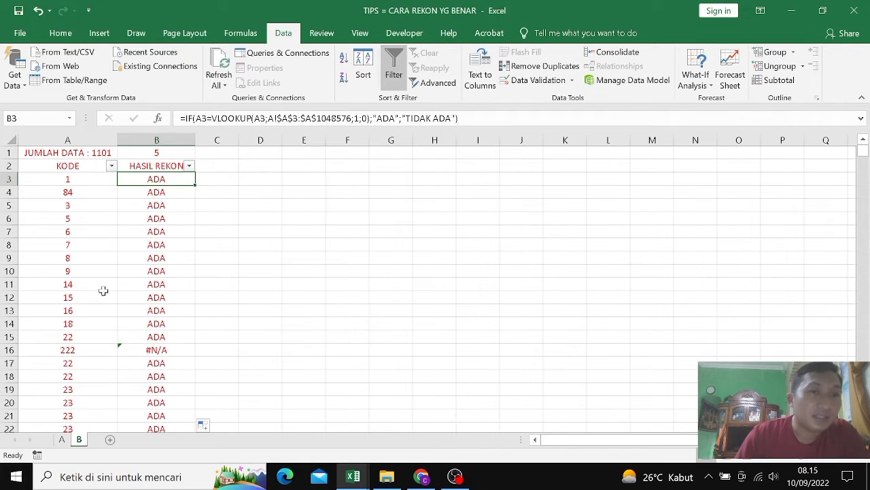
# - Compare the repeated KODE 22 entries around rows 15 to 18 on sheet B with those on sheet A
pyautogui.click(82, 338)
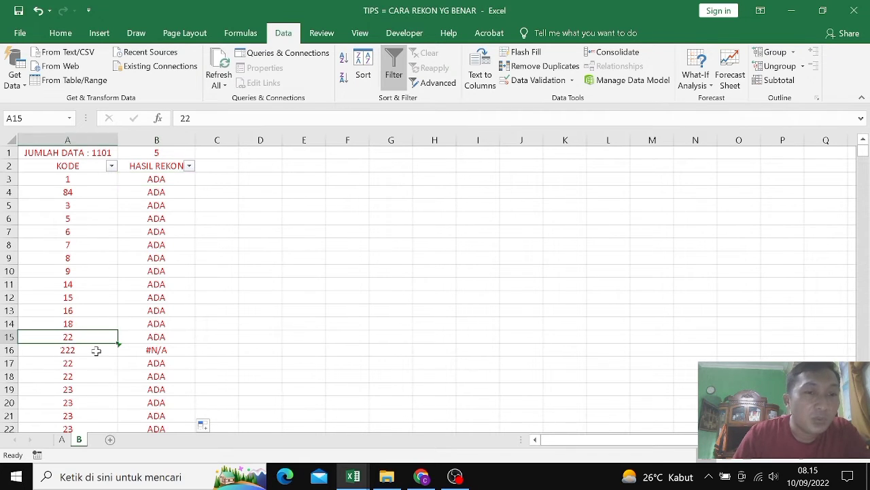
pyautogui.scroll(-1, 95, 349)
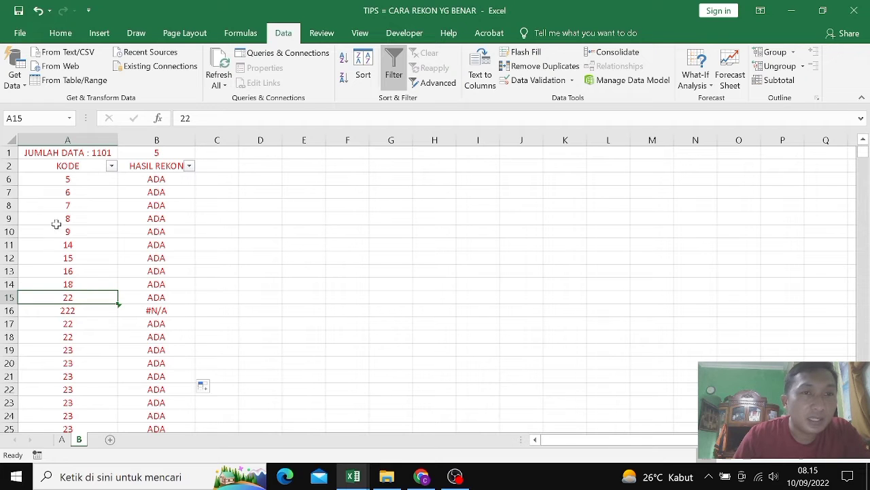
pyautogui.click(75, 327)
pyautogui.click(75, 337)
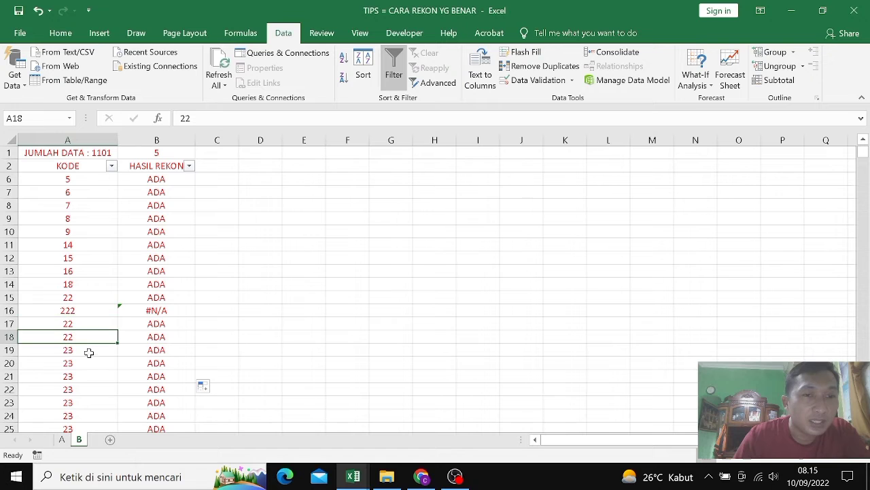
pyautogui.click(104, 367)
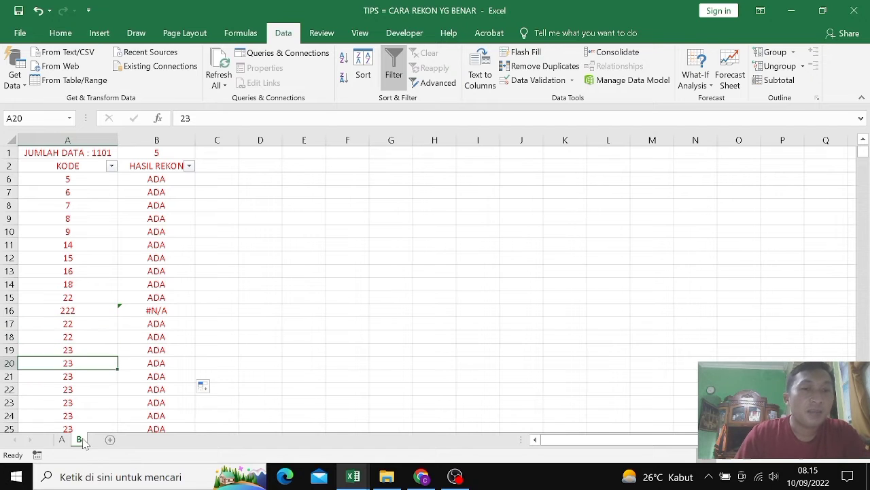
pyautogui.click(63, 441)
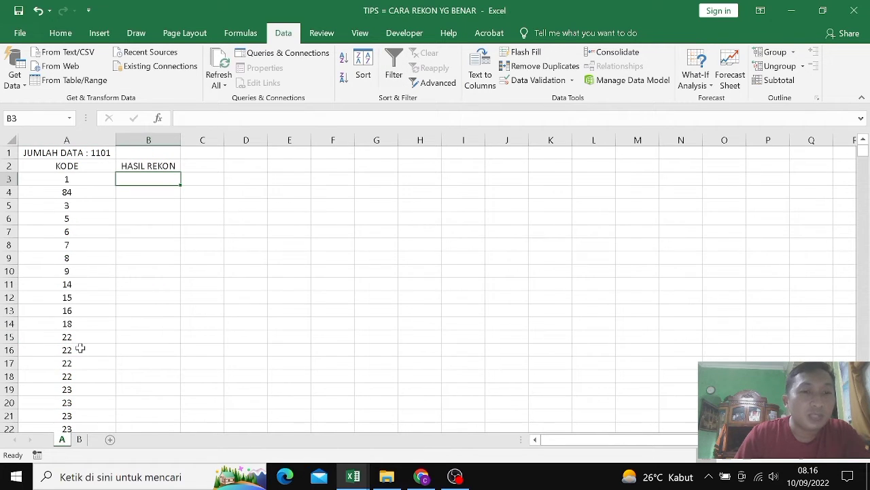
pyautogui.click(83, 336)
pyautogui.click(86, 348)
pyautogui.click(79, 366)
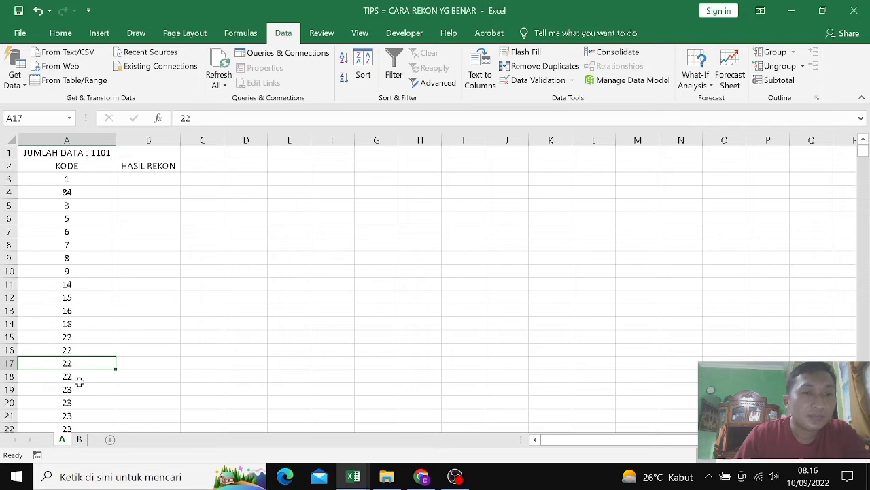
pyautogui.click(80, 381)
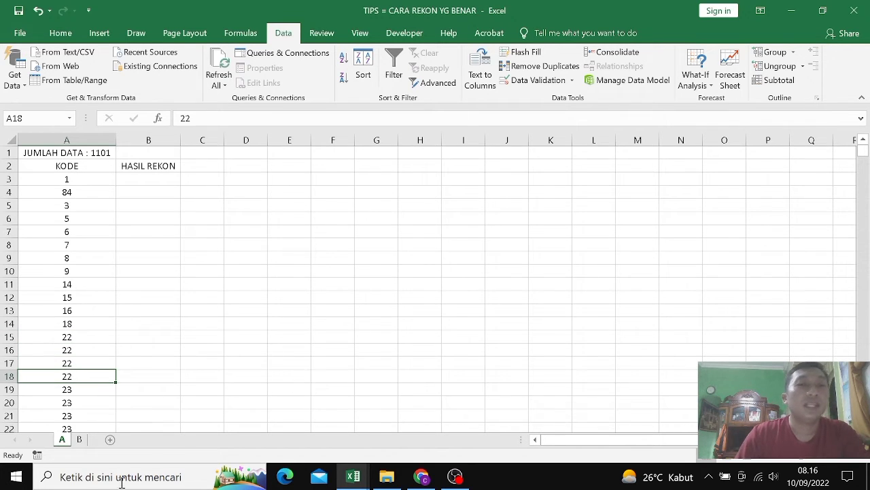
# - Return to sheet B and review the IF formulas in B11 and B3 against the duplicate KODE entries
pyautogui.click(79, 439)
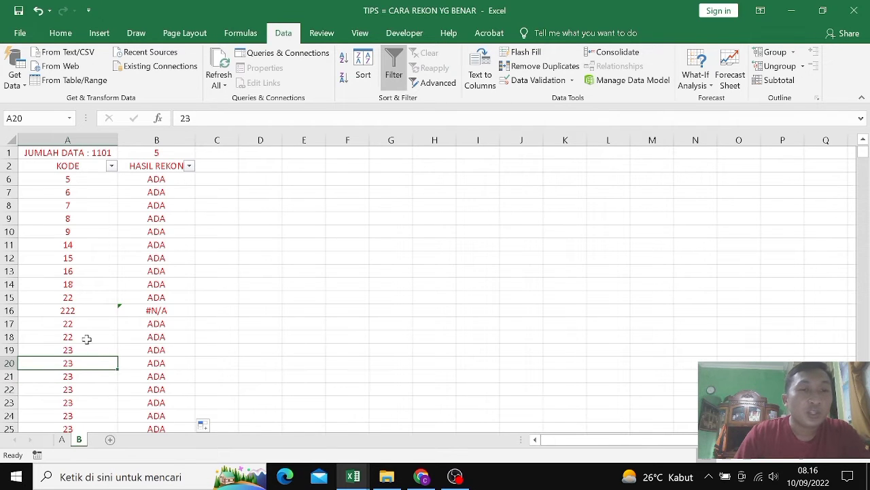
pyautogui.click(72, 322)
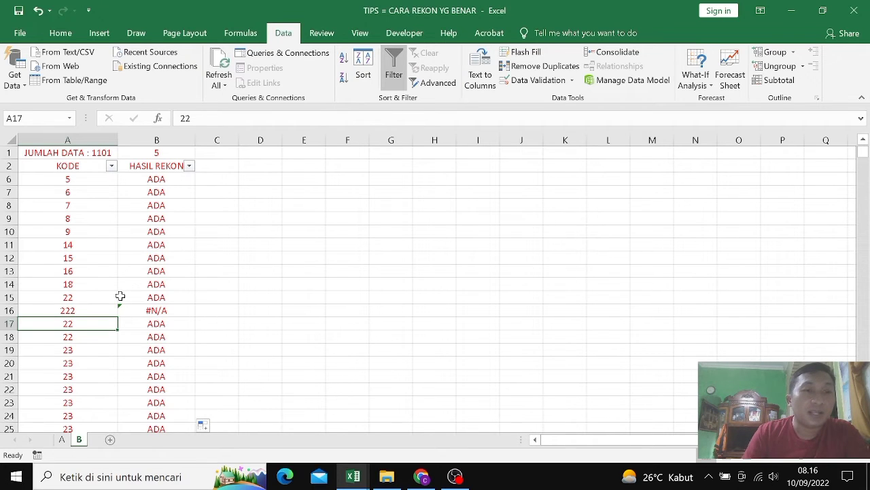
pyautogui.click(163, 244)
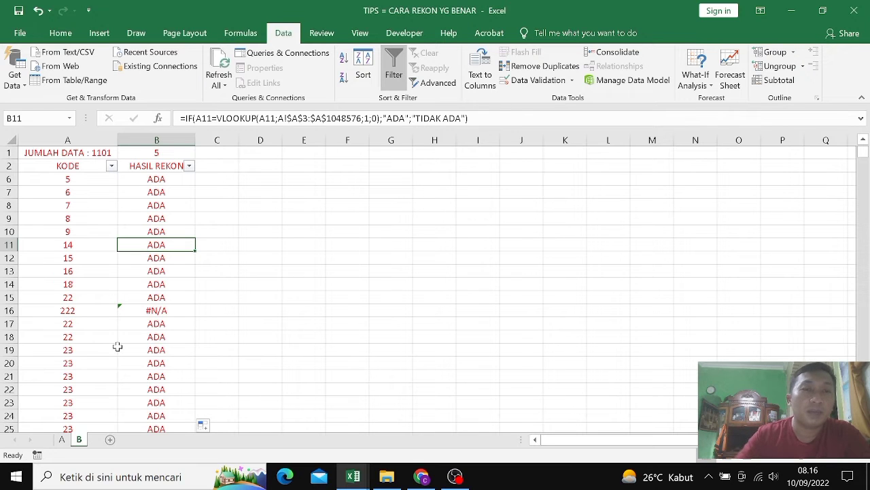
pyautogui.click(170, 182)
pyautogui.scroll(1, 173, 190)
pyautogui.click(166, 178)
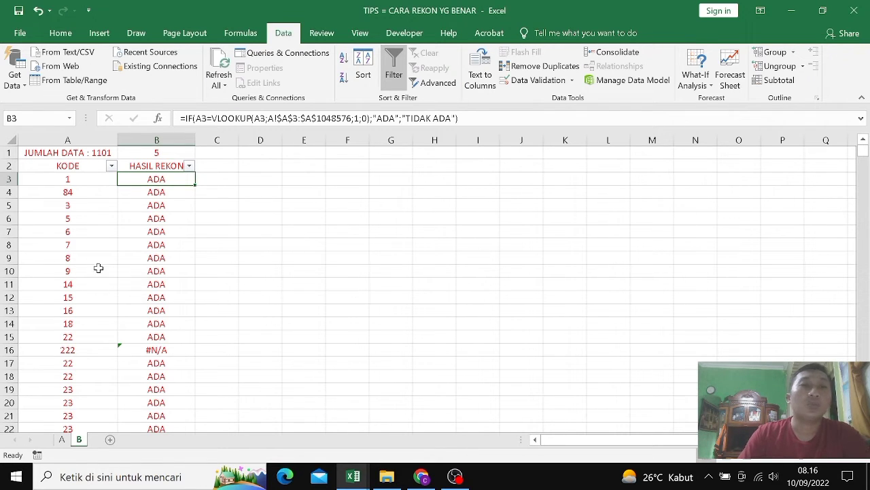
# - Highlight the four KODE 22 cells A15:A18 on sheet A with a yellow fill
pyautogui.click(62, 439)
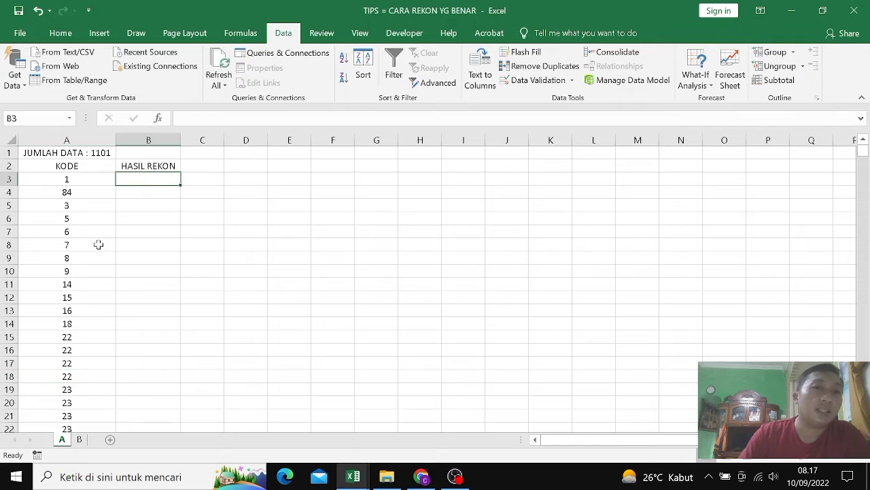
pyautogui.click(81, 337)
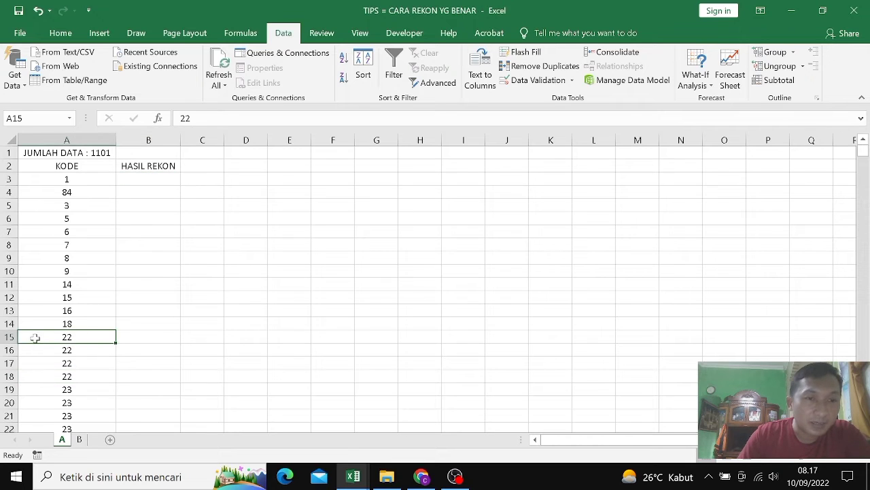
pyautogui.moveTo(79, 336); pyautogui.dragTo(83, 376)
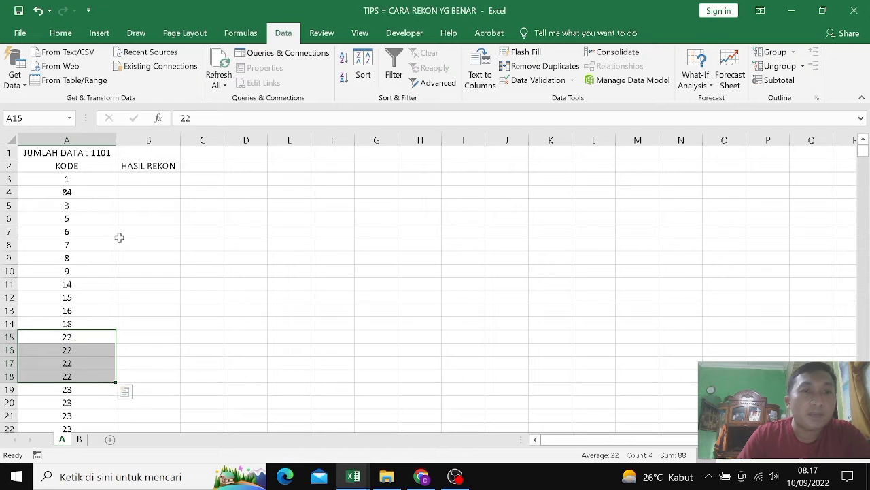
pyautogui.click(60, 32)
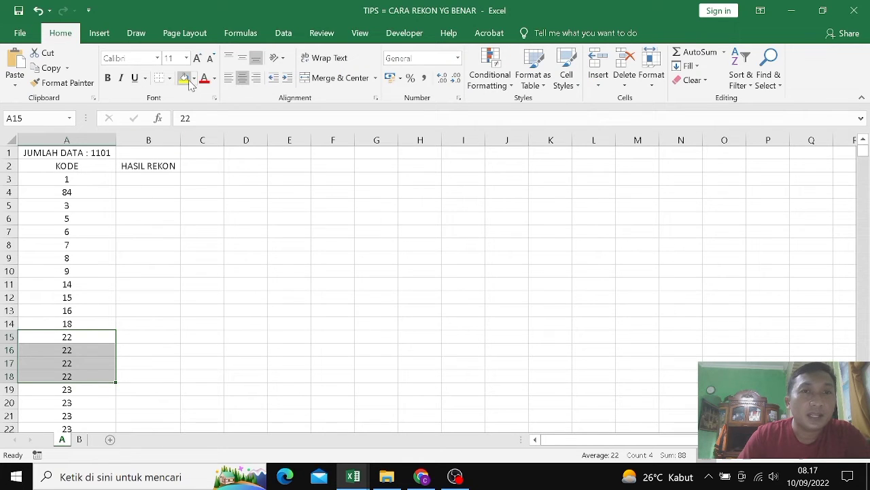
pyautogui.click(183, 77)
pyautogui.click(74, 338)
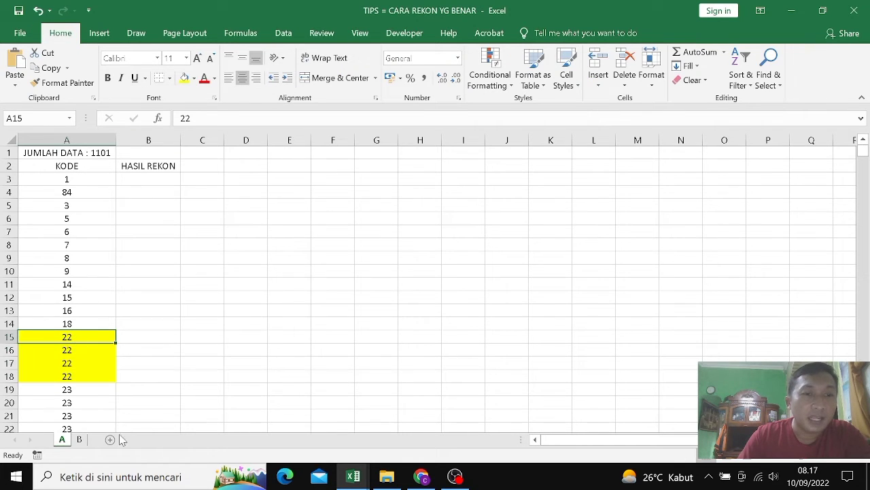
# - Check the matching KODE 22 cells A15, A17 and A18 on sheet B against the highlighted ones
pyautogui.click(79, 440)
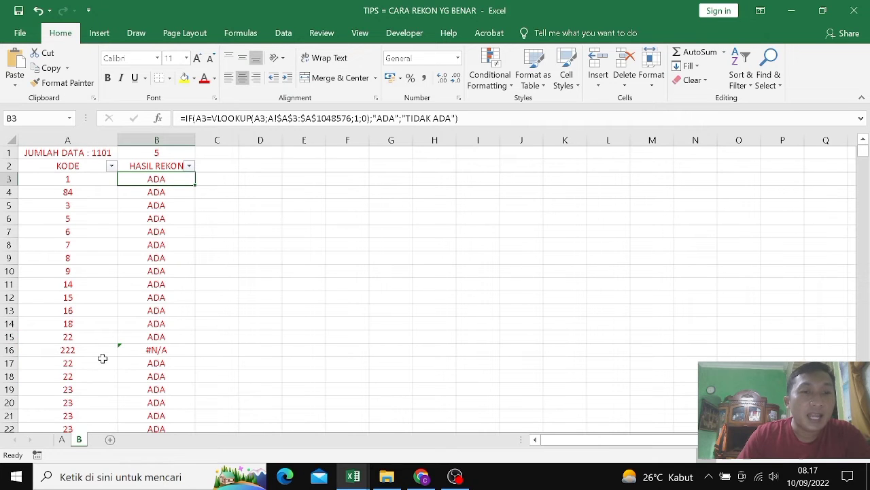
pyautogui.click(83, 340)
pyautogui.click(72, 364)
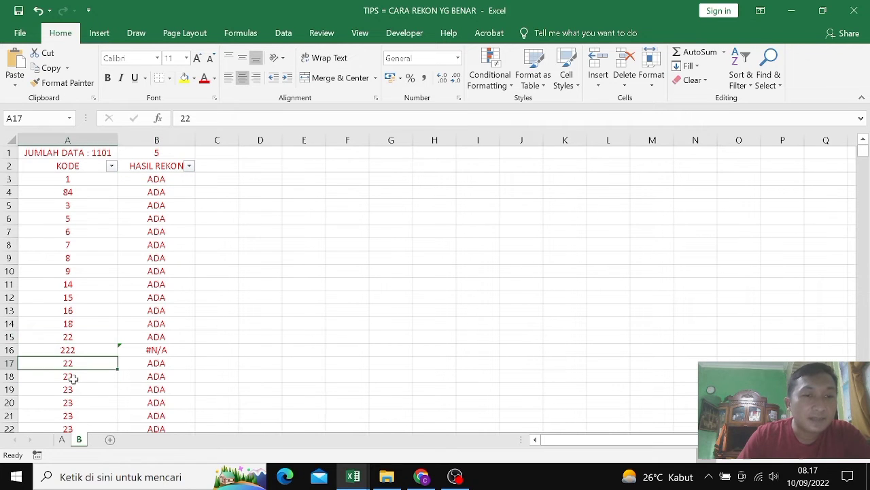
pyautogui.click(73, 379)
pyautogui.click(81, 339)
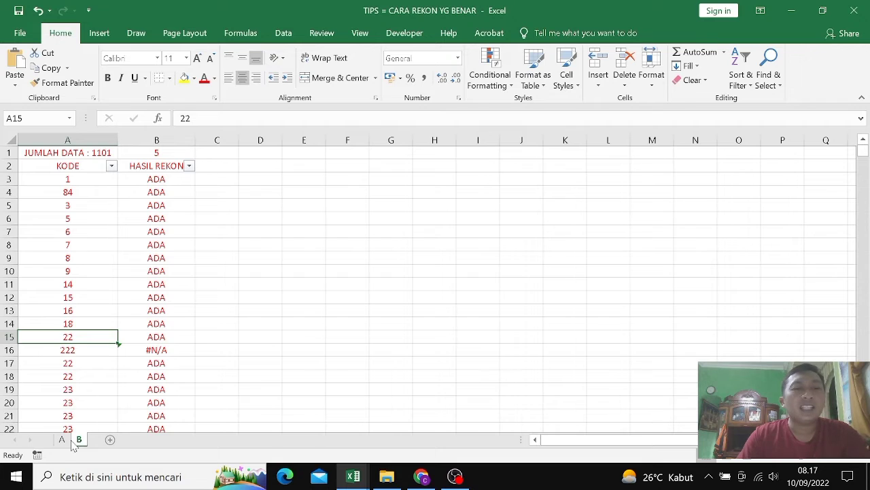
# - Enter the formula =VLOOKUP(A3;B!B3:B1048576;1;0) in HASIL REKON cell B3 on sheet A
pyautogui.click(62, 439)
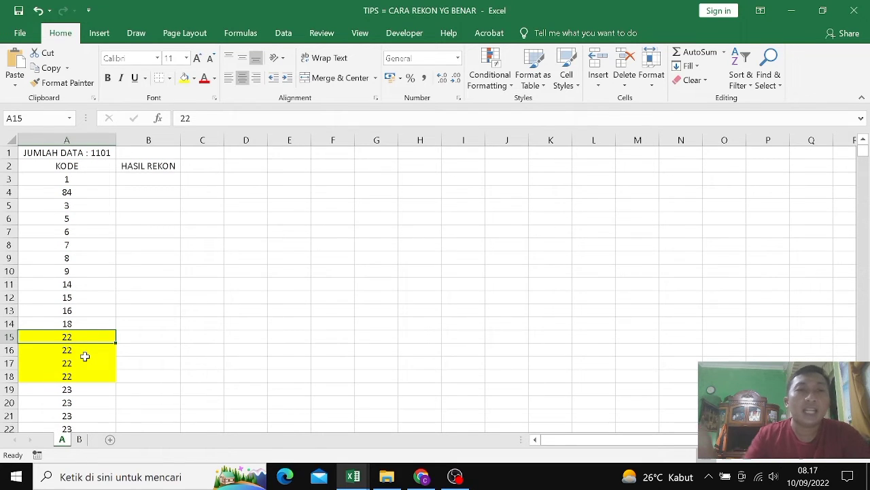
pyautogui.click(143, 329)
pyautogui.click(153, 173)
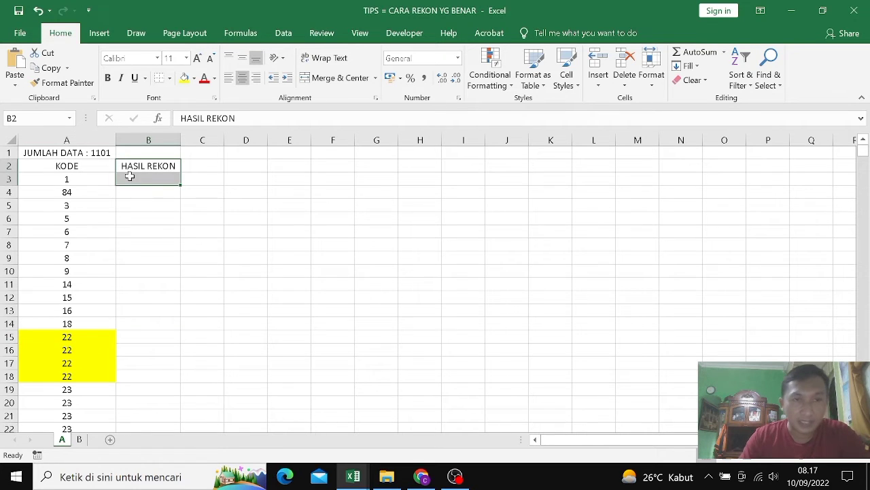
pyautogui.click(129, 180)
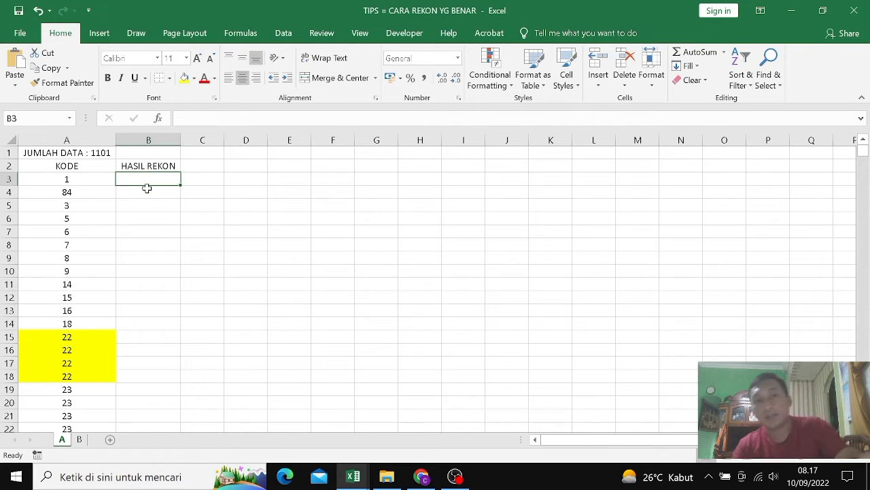
pyautogui.write('=VLO')
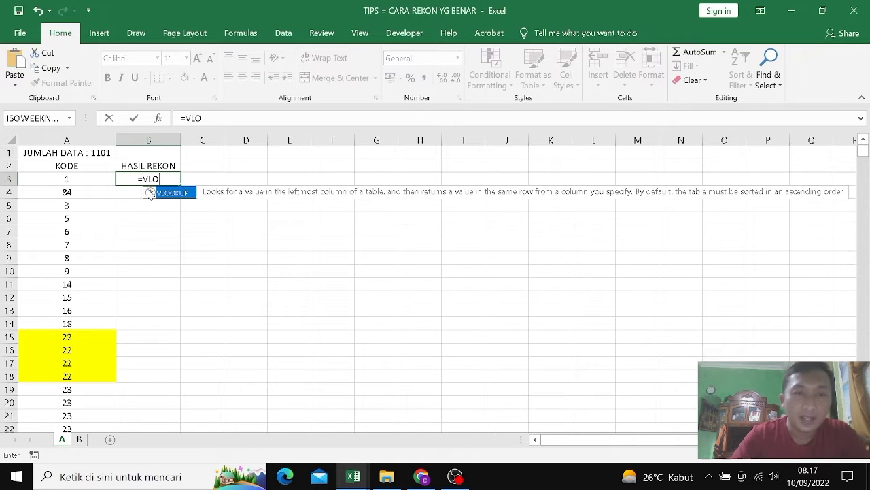
pyautogui.write('OKUP(')
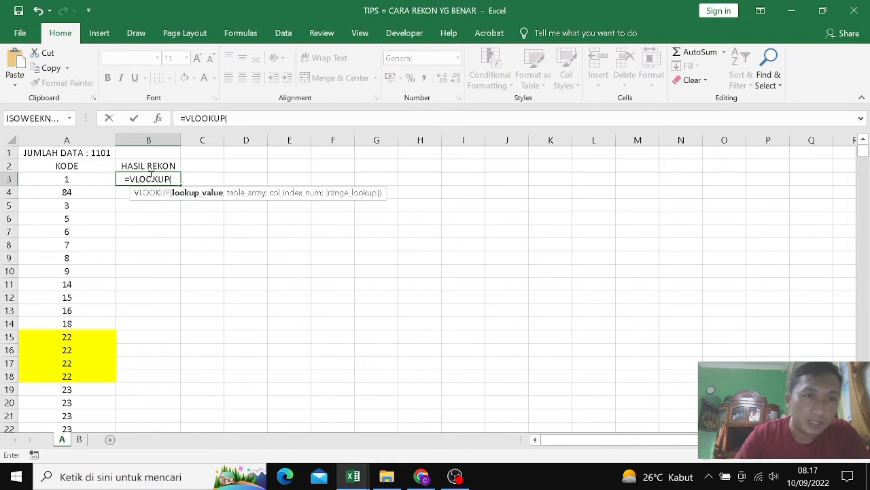
pyautogui.click(90, 179)
pyautogui.write(';')
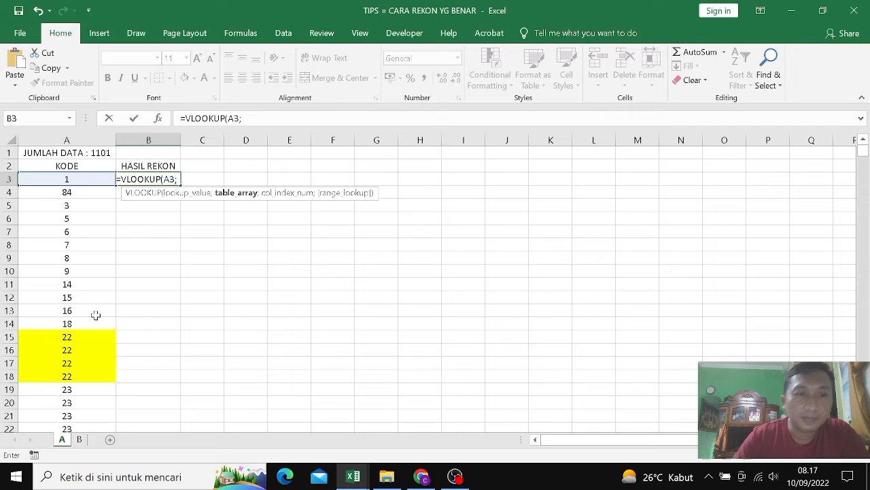
pyautogui.click(79, 440)
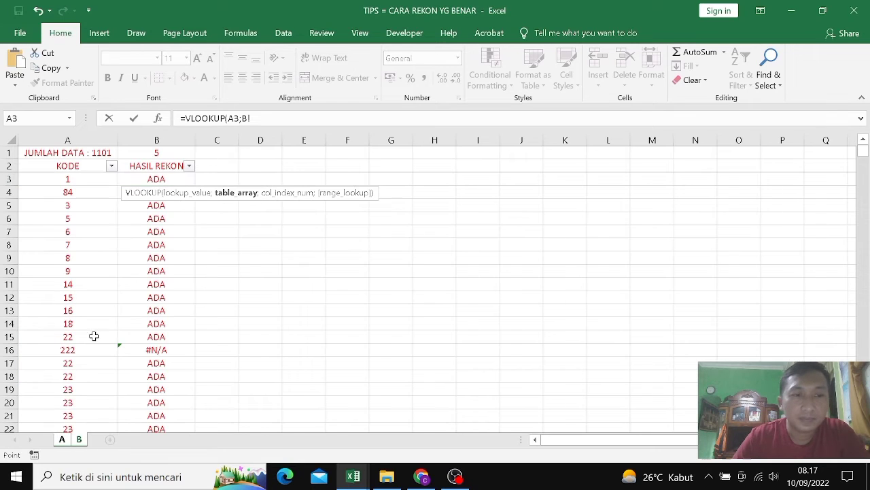
pyautogui.click(176, 179)
pyautogui.write(':B104')
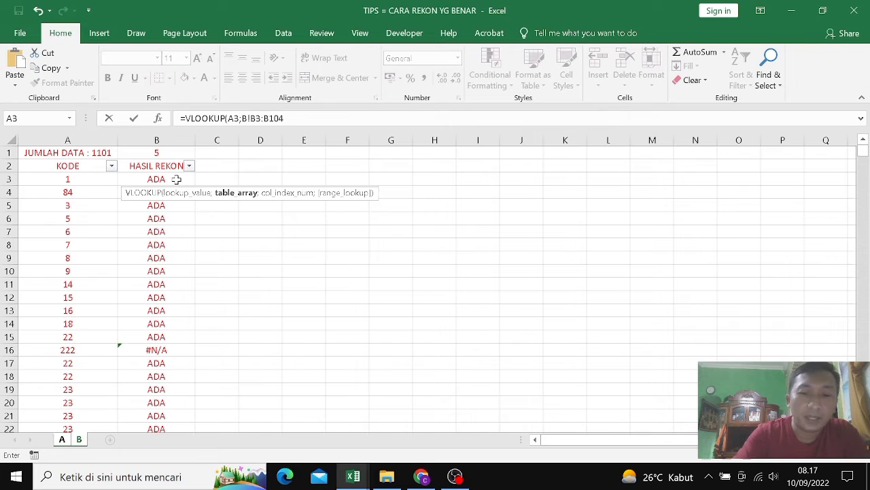
pyautogui.write('8576;1;0')
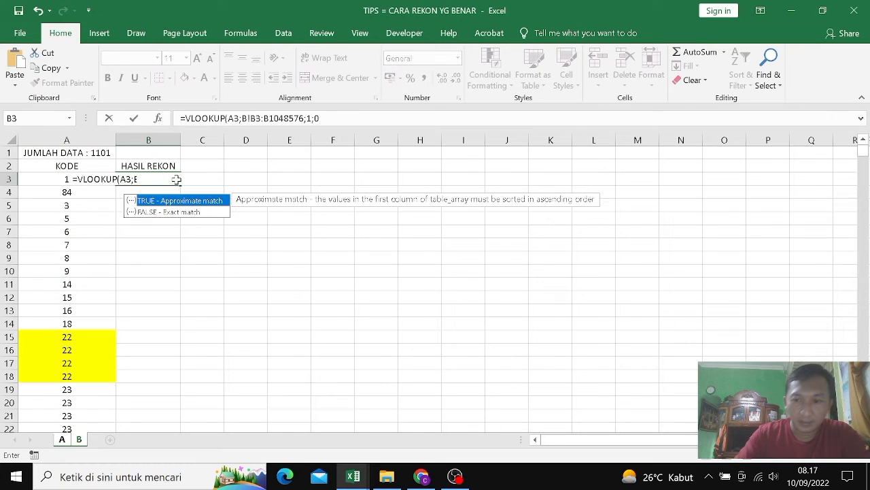
pyautogui.press('Return')
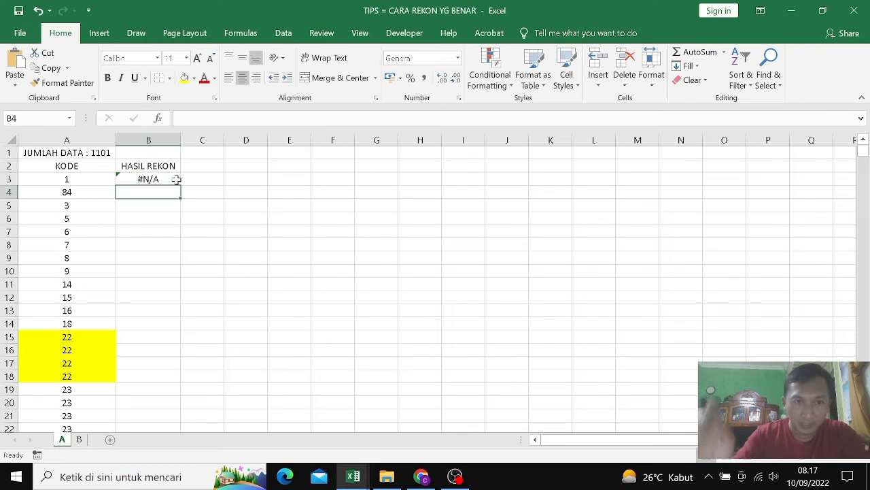
# - Clear the table array argument from the VLOOKUP formula in B3 on sheet A
pyautogui.click(170, 179)
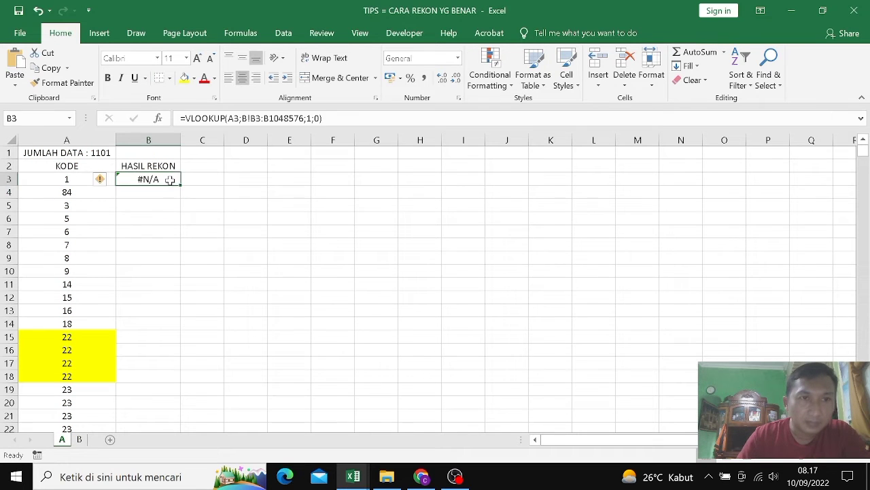
pyautogui.click(265, 118)
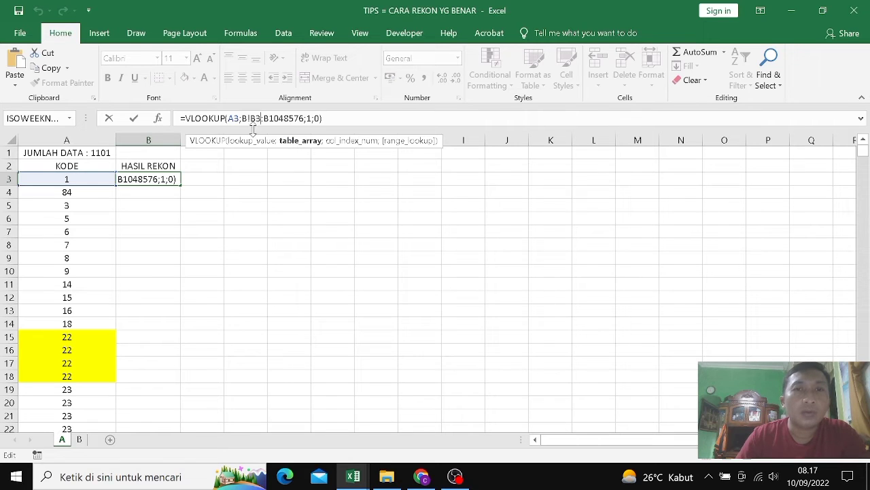
pyautogui.click(307, 119)
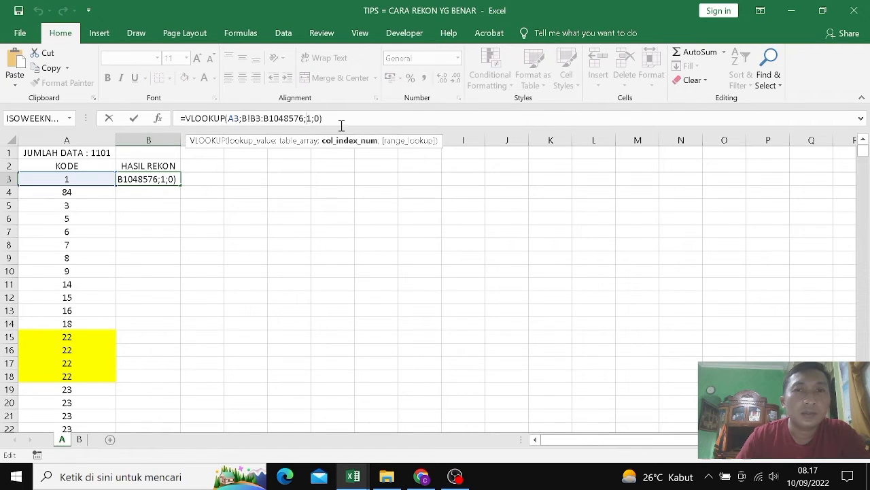
pyautogui.press('Left')
pyautogui.press('BackSpace')
pyautogui.press('BackSpace')
pyautogui.press('BackSpace')
pyautogui.press('BackSpace')
pyautogui.press('BackSpace')
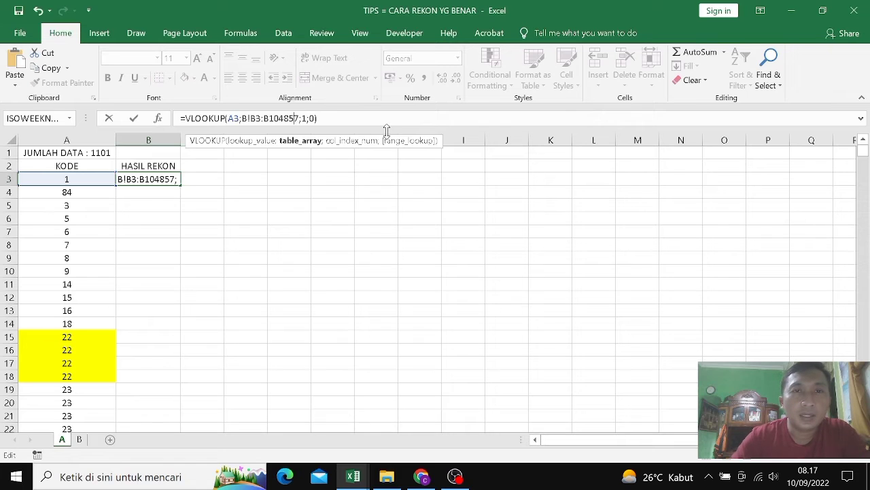
pyautogui.press('BackSpace')
pyautogui.press('BackSpace')
pyautogui.press('BackSpace')
pyautogui.press('BackSpace')
pyautogui.press('BackSpace')
pyautogui.press('BackSpace')
pyautogui.press('BackSpace')
pyautogui.press('BackSpace')
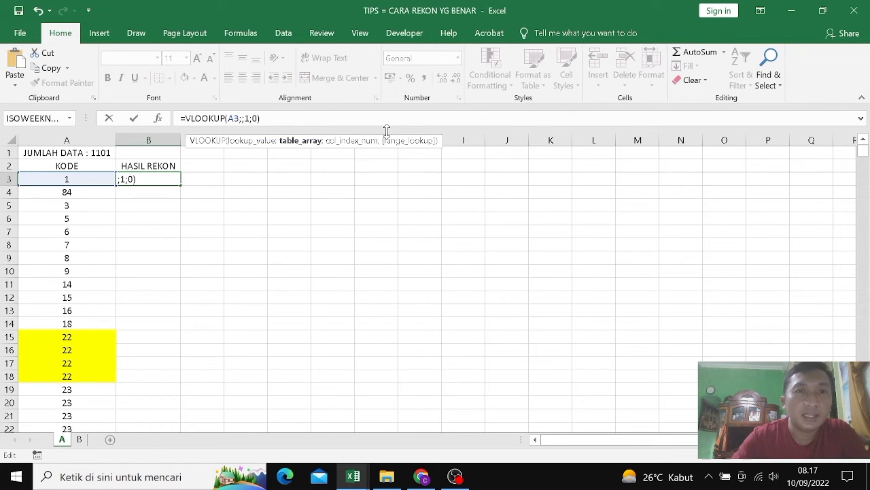
# - Try to re-enter the VLOOKUP table array from sheet B's HASIL REKON column as B!B3:B1048576
pyautogui.click(79, 440)
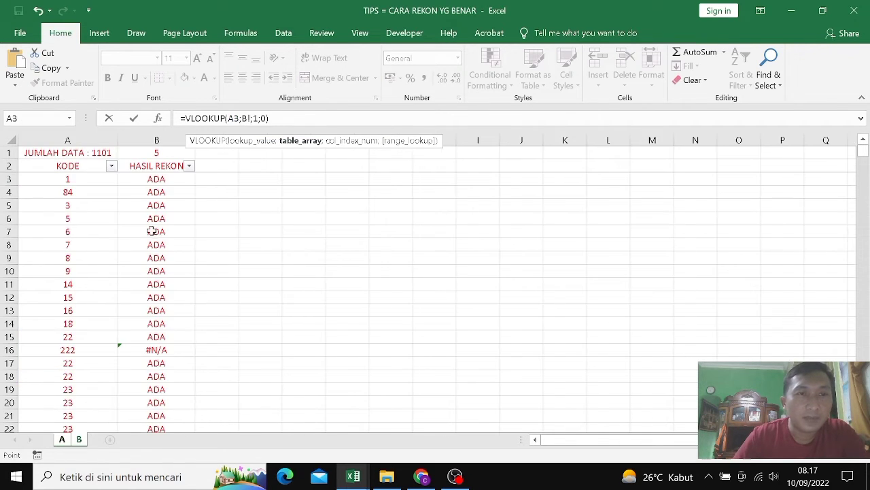
pyautogui.click(174, 178)
pyautogui.press('F8')
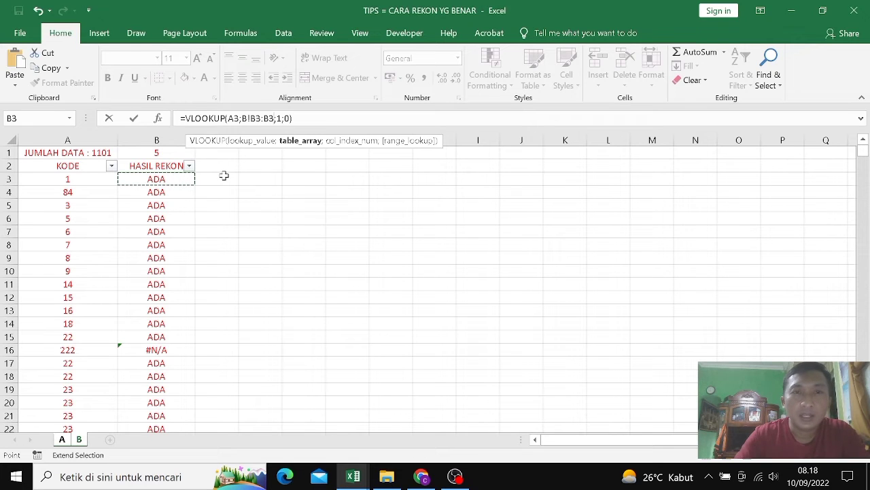
pyautogui.press('BackSpace')
pyautogui.write('10')
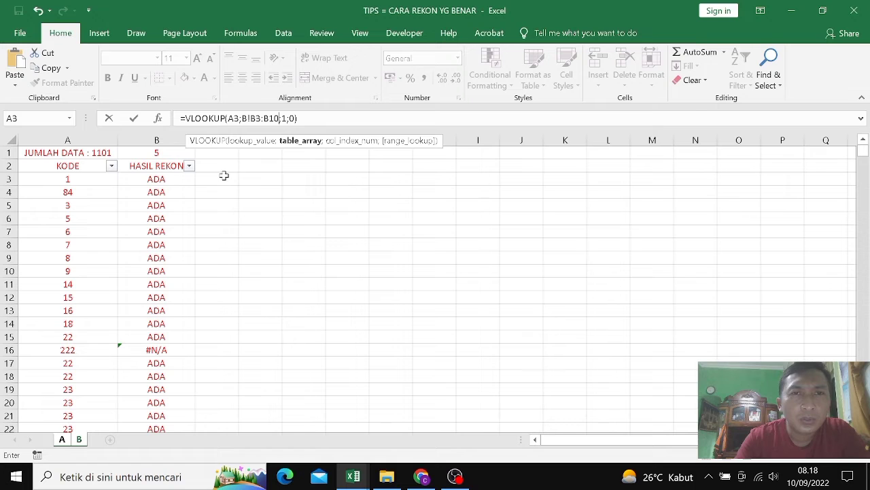
pyautogui.press('BackSpace')
pyautogui.press('BackSpace')
pyautogui.press('BackSpace')
pyautogui.press('BackSpace')
pyautogui.press('BackSpace')
pyautogui.press('BackSpace')
pyautogui.press('BackSpace')
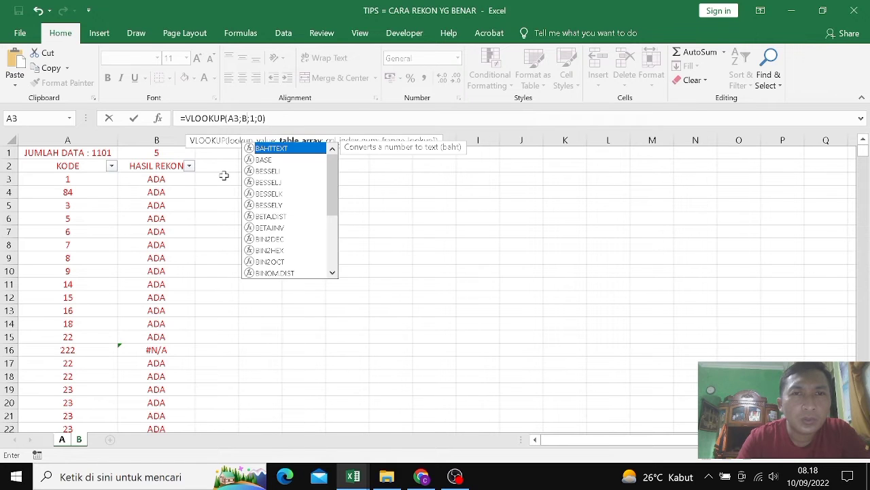
pyautogui.write('3:B1048576')
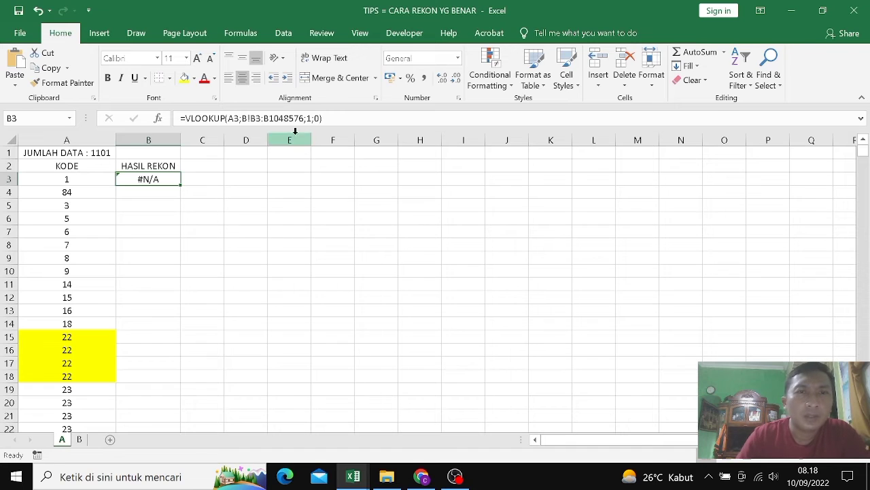
# - Review the VLOOKUP range in B3 on sheet A against the KODE column on sheet B
pyautogui.click(148, 202)
pyautogui.click(161, 180)
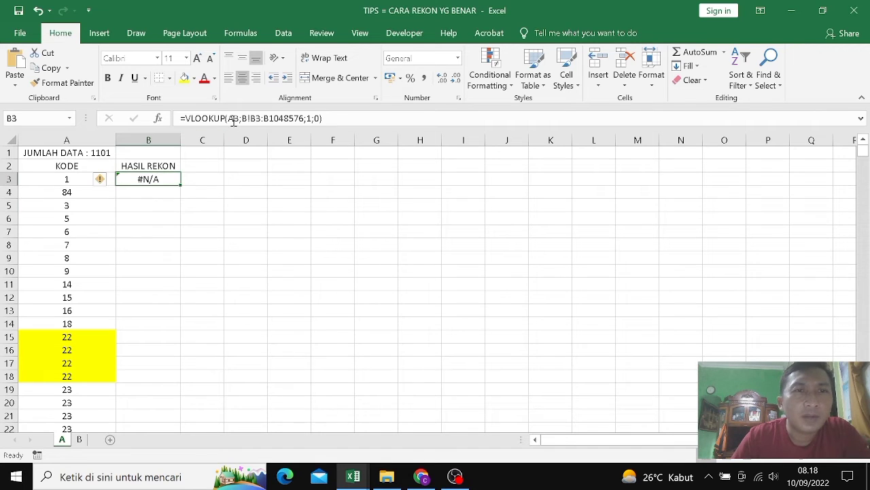
pyautogui.click(254, 119)
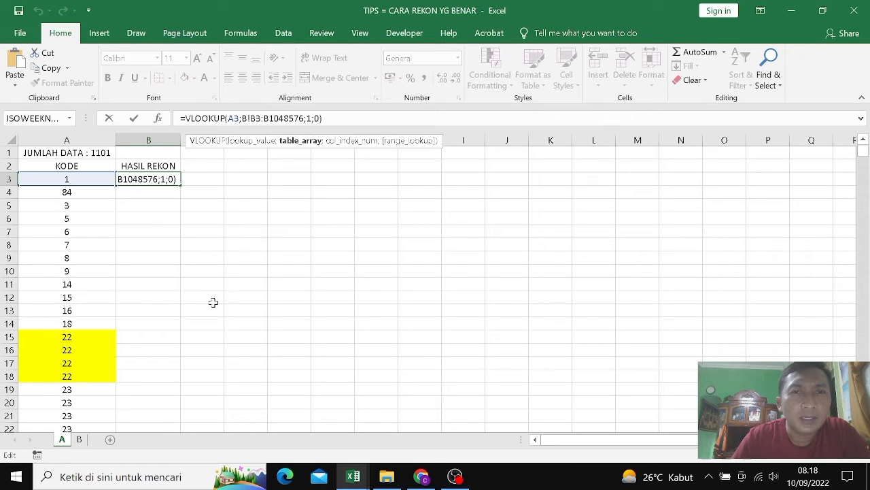
pyautogui.press('Return')
pyautogui.click(79, 439)
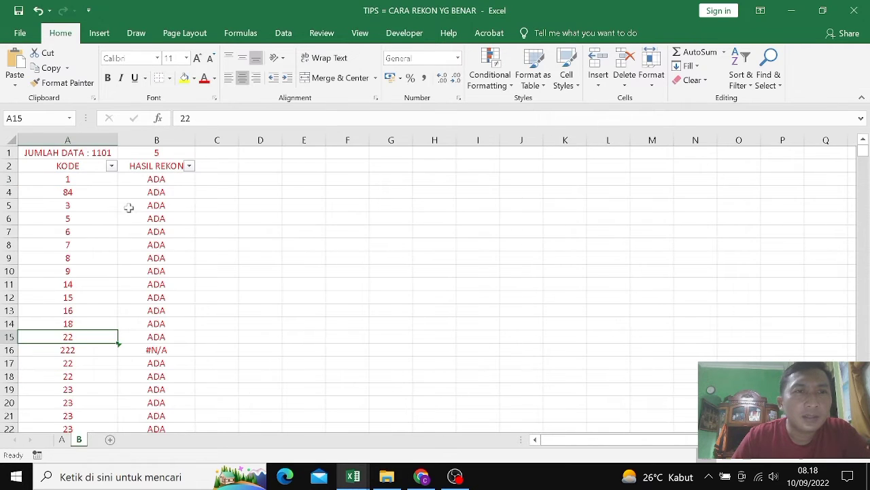
pyautogui.click(68, 179)
pyautogui.click(61, 440)
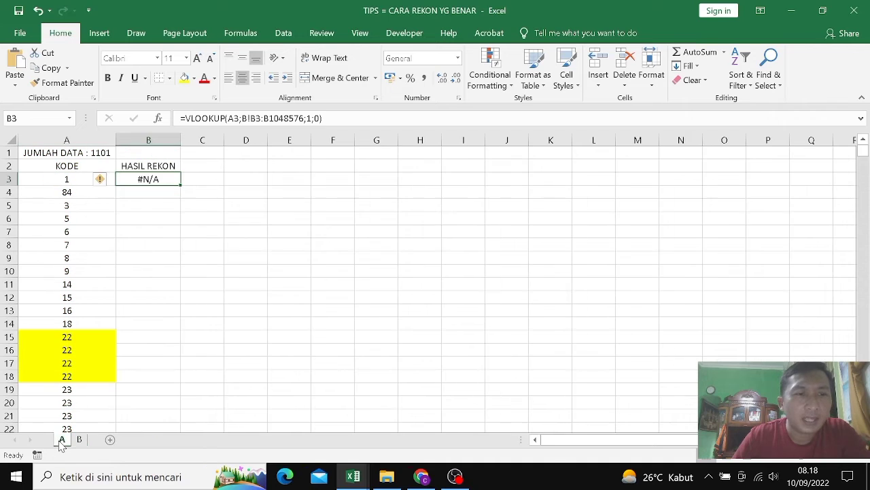
# - Change the table array of the VLOOKUP in B3 on sheet A to B!A3:A1048576
pyautogui.click(257, 119)
pyautogui.press('BackSpace')
pyautogui.write('A')
pyautogui.press('Right')
pyautogui.press('Right')
pyautogui.press('Right')
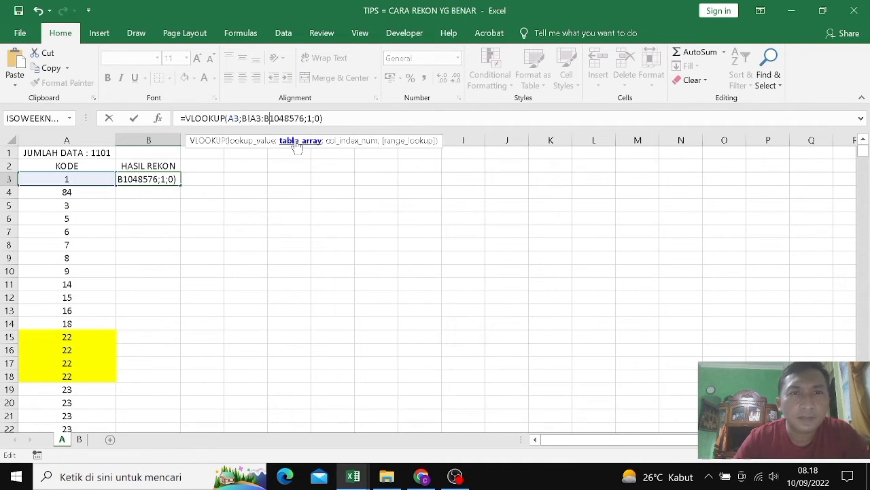
pyautogui.press('Return')
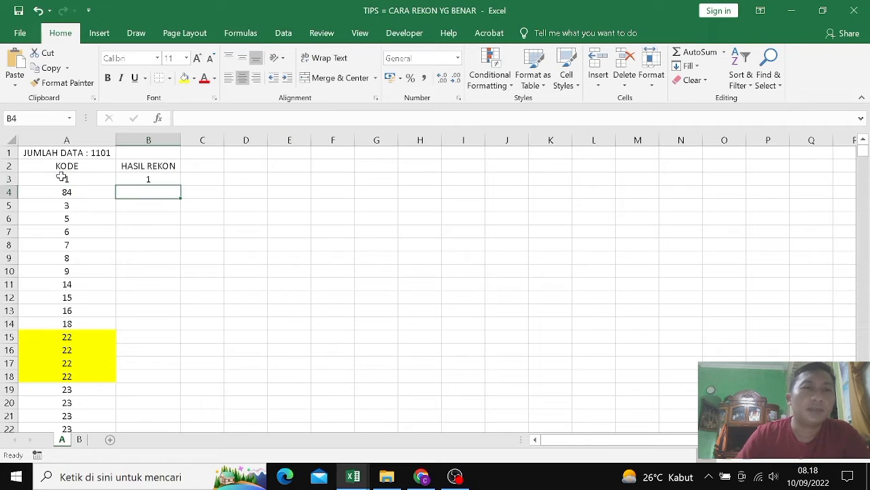
# - Make the VLOOKUP table array in B3 absolute as B!$A$3:$A$1048576
pyautogui.click(161, 181)
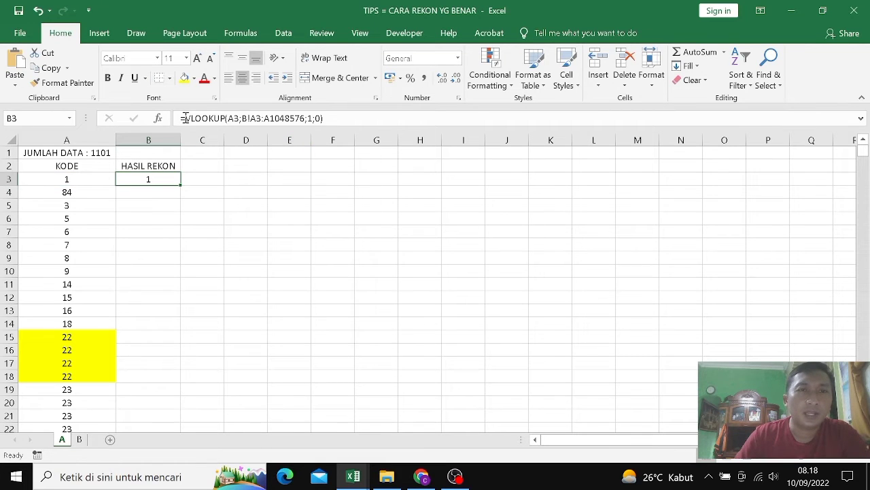
pyautogui.click(255, 117)
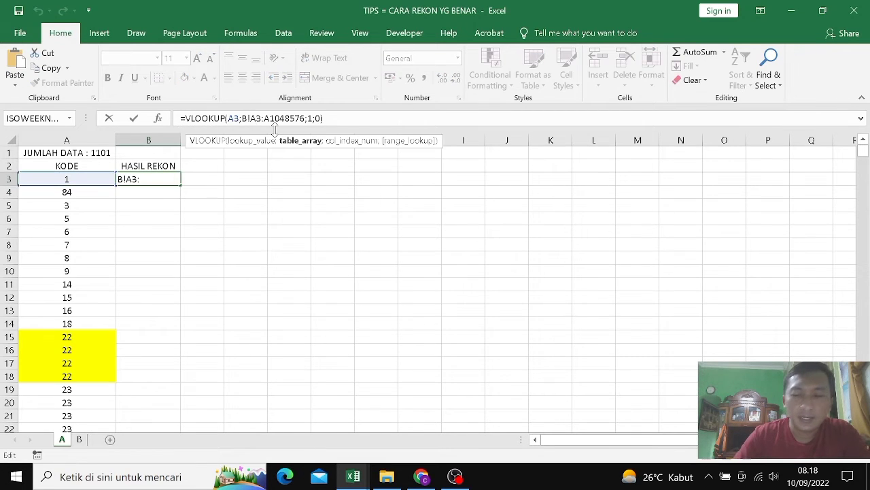
pyautogui.write('$A')
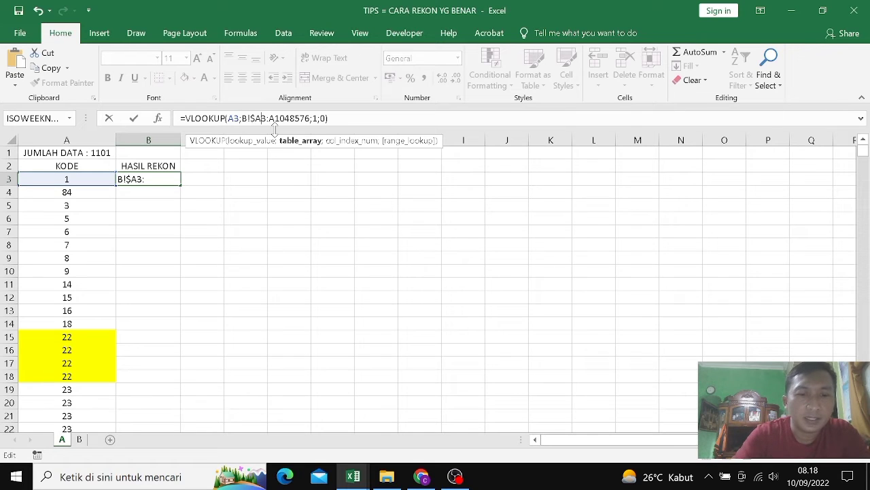
pyautogui.write('$3:')
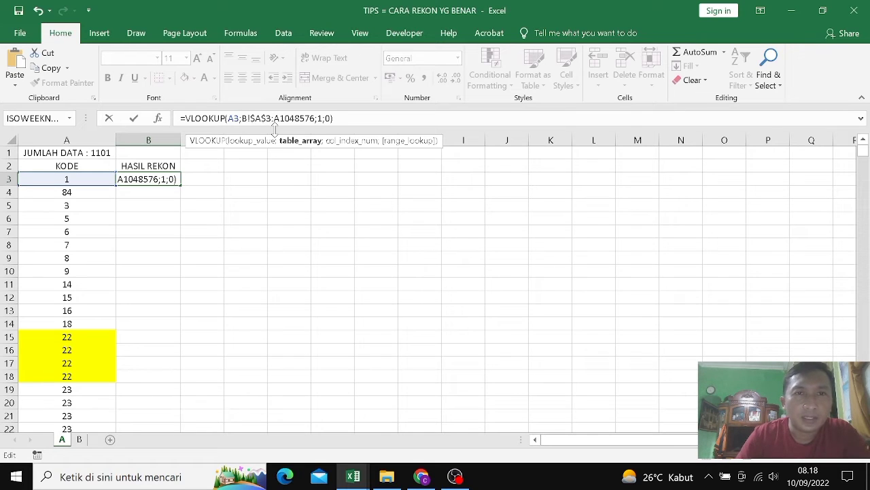
pyautogui.write('$A$')
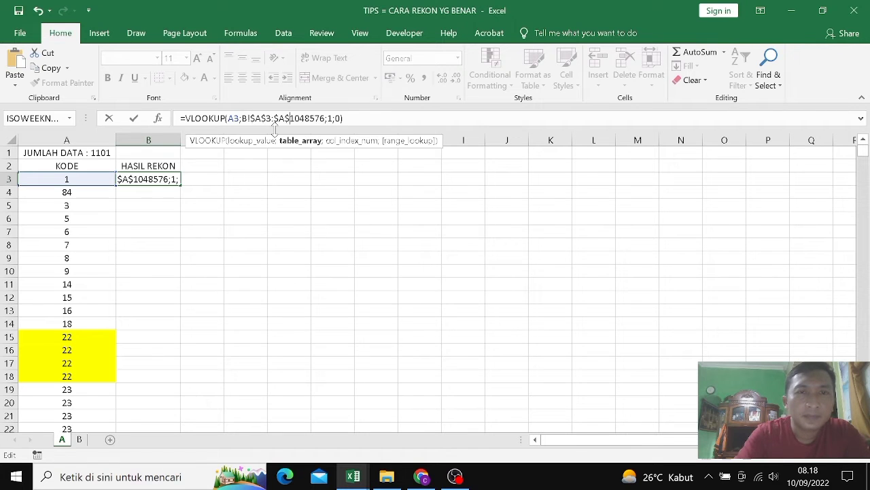
pyautogui.press('Return')
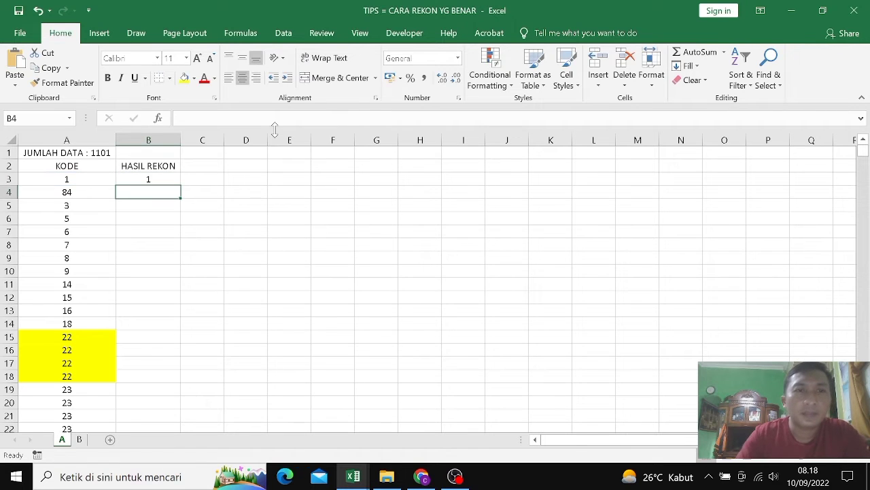
# - Wrap the VLOOKUP in B3 on sheet A in an IF function whose logical test is A3=VLOOKUP(A3;B!$A$3:$A$1048576;1;0)
pyautogui.click(162, 170)
pyautogui.click(165, 179)
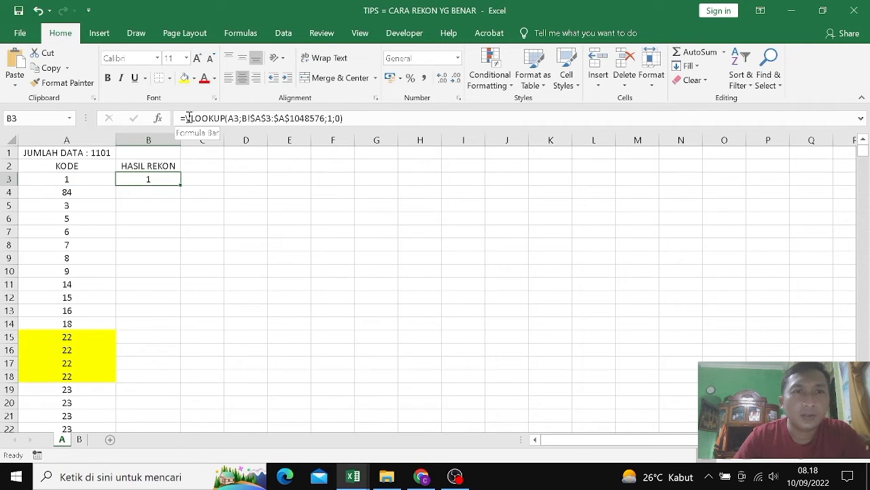
pyautogui.click(193, 120)
pyautogui.write('IF(')
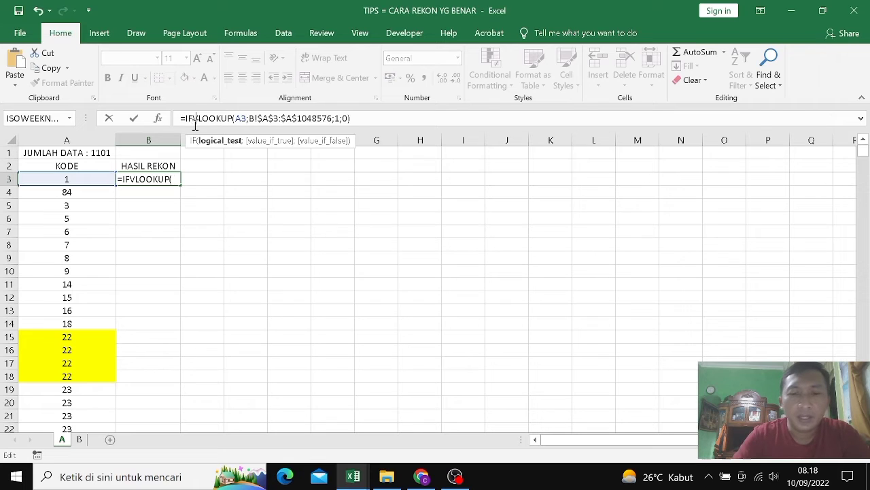
pyautogui.click(71, 179)
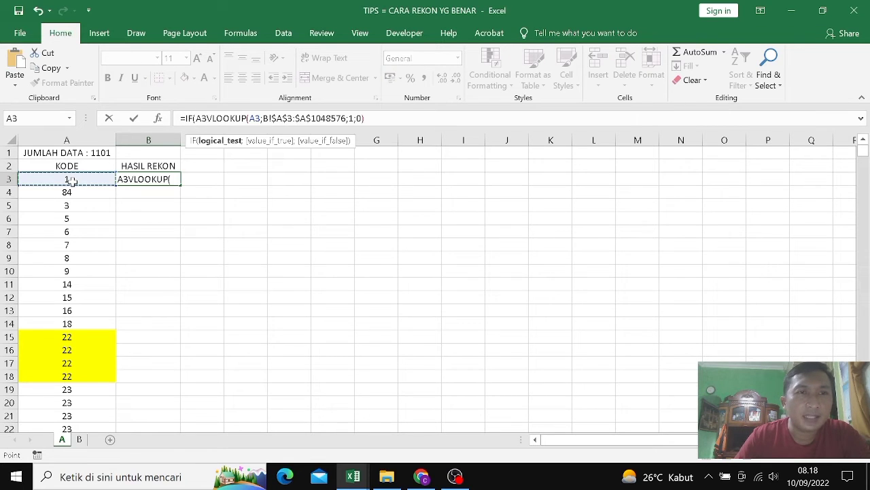
pyautogui.write('=')
pyautogui.click(421, 118)
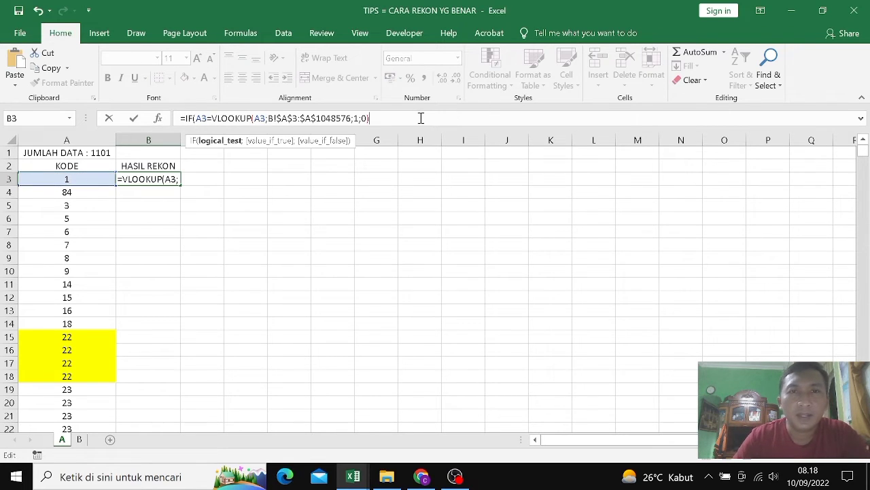
# - Complete the IF formula in B3 with "ADA" as the true result and "TIDAK ADA" as the false result, accepting the formula correction
pyautogui.write(';"A')
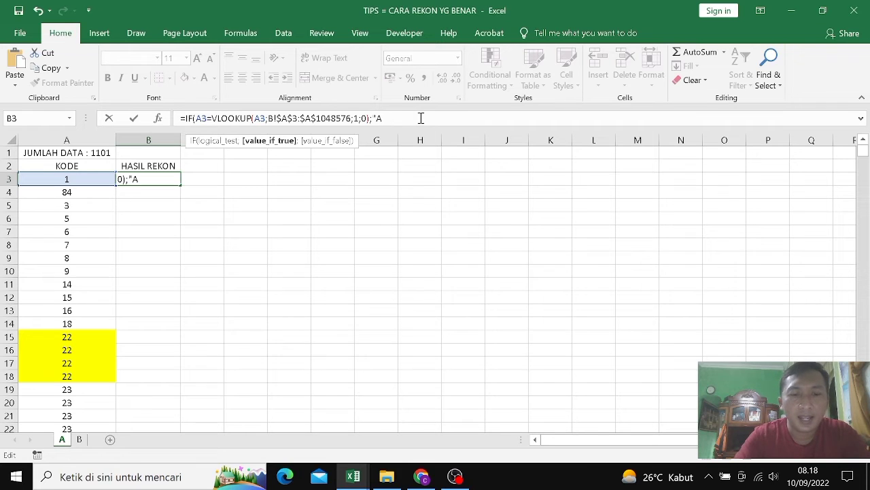
pyautogui.write('DA";')
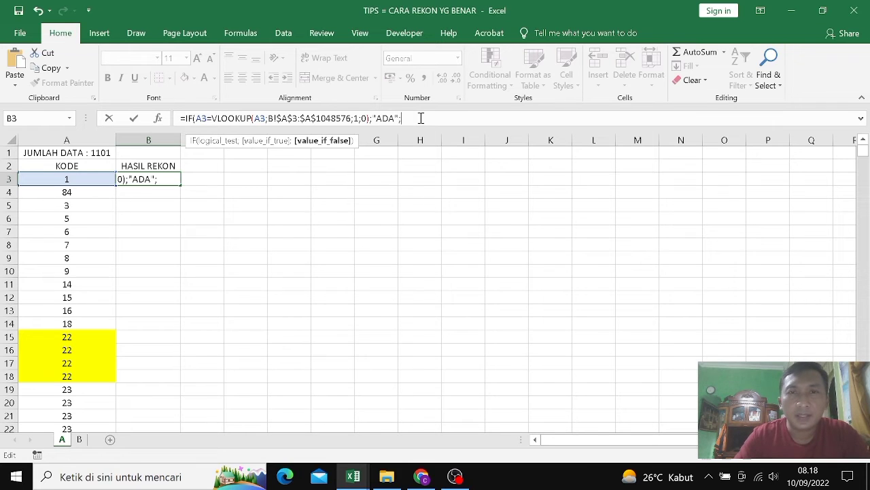
pyautogui.write('"TIDAK ADA')
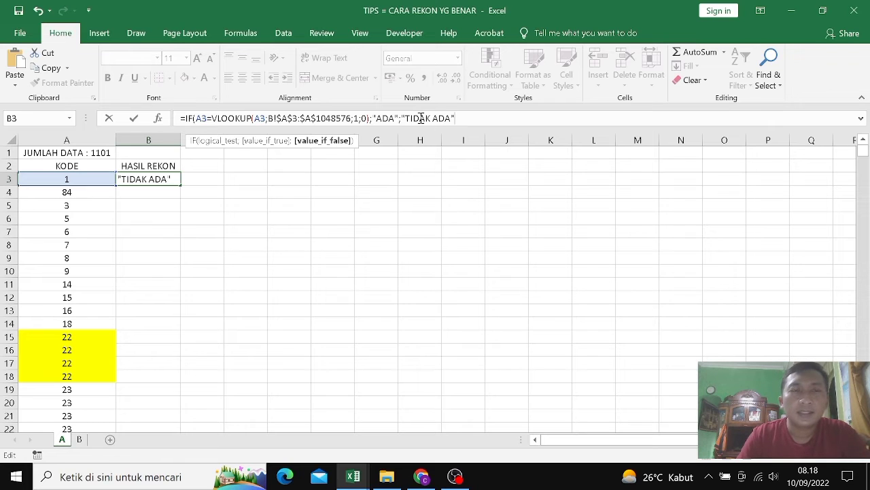
pyautogui.write('"')
pyautogui.press('Return')
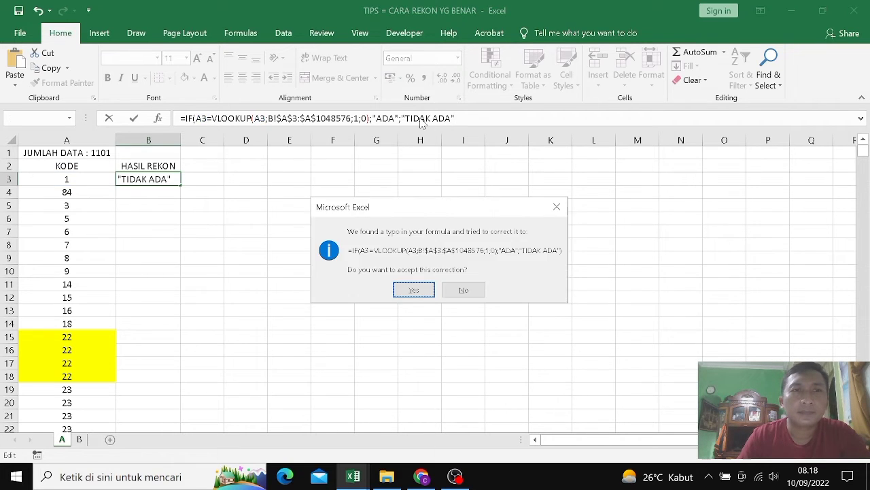
pyautogui.press('Return')
# - Fill the IF formula from B3 down the whole HASIL REKON column on sheet A
pyautogui.click(167, 179)
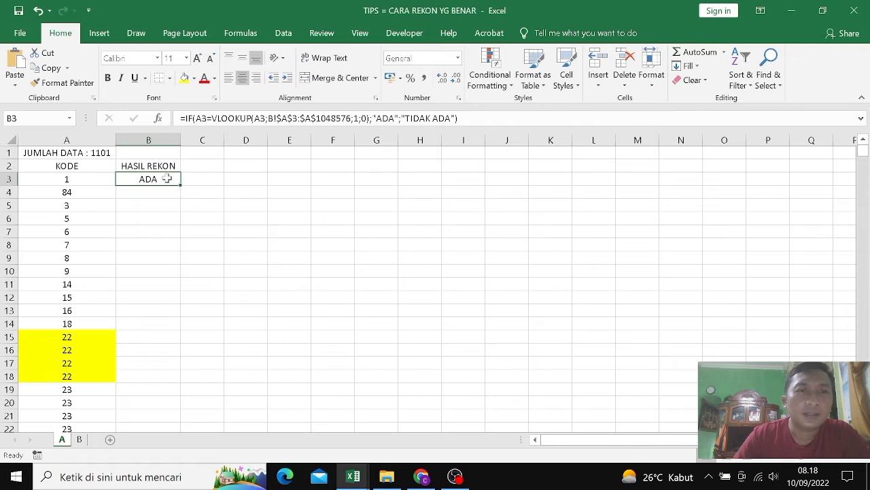
pyautogui.doubleClick(181, 185)
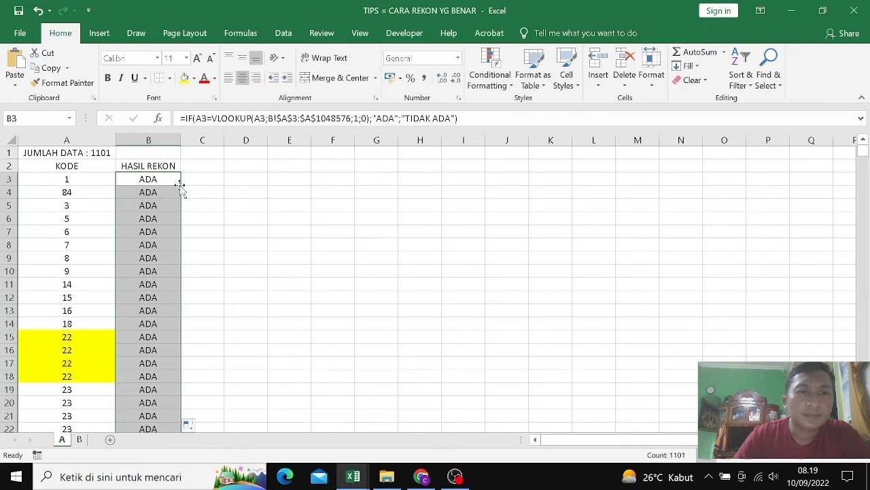
pyautogui.scroll(-4, 169, 356)
pyautogui.scroll(4, 170, 356)
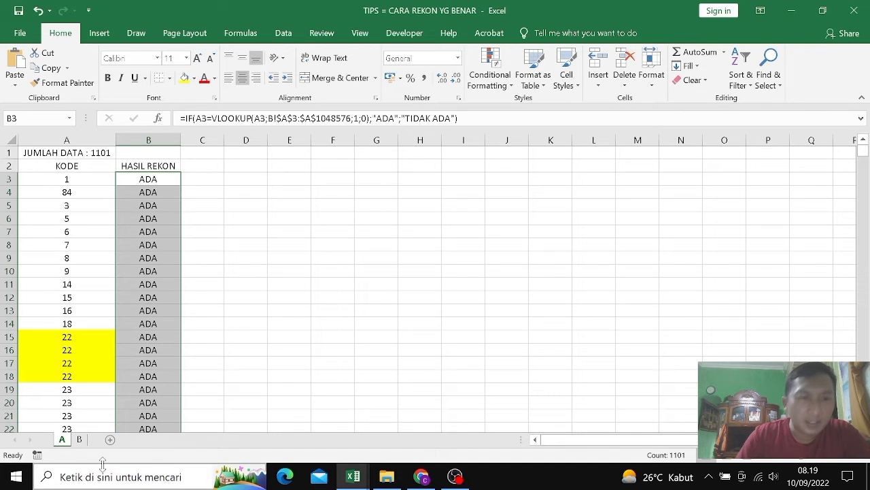
# - Copy the #N/A COUNTIF formula from B1 on sheet B into B1 on sheet A
pyautogui.click(85, 440)
pyautogui.click(163, 151)
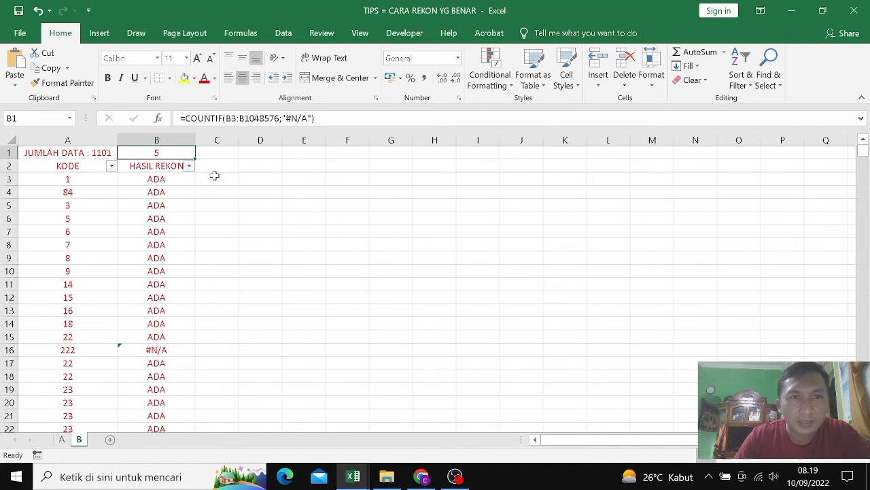
pyautogui.hotkey('ctrl', 'c')
pyautogui.click(62, 440)
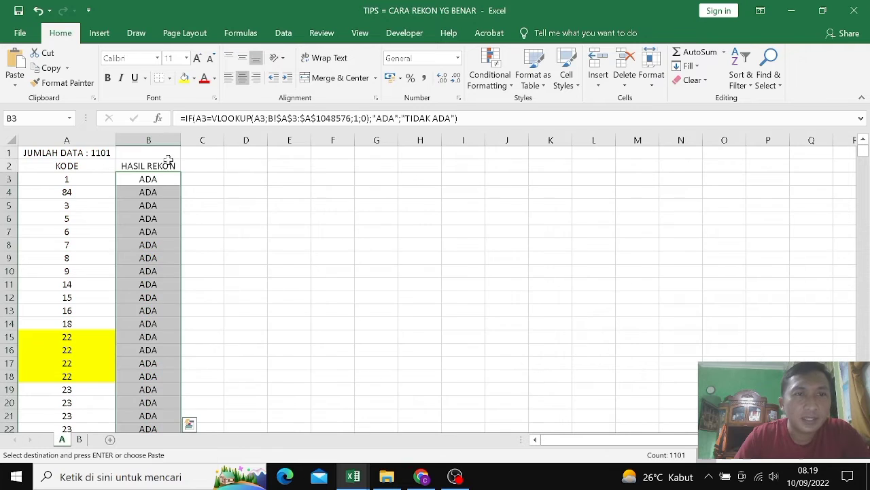
pyautogui.click(169, 149)
pyautogui.press('Return')
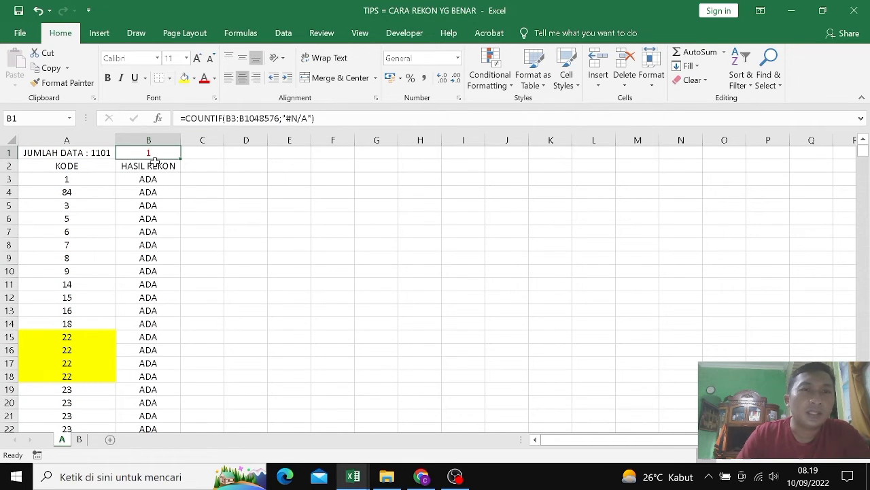
# - Set the font colour of the COUNTIF result in B1 on sheet A to Automatic
pyautogui.click(216, 82)
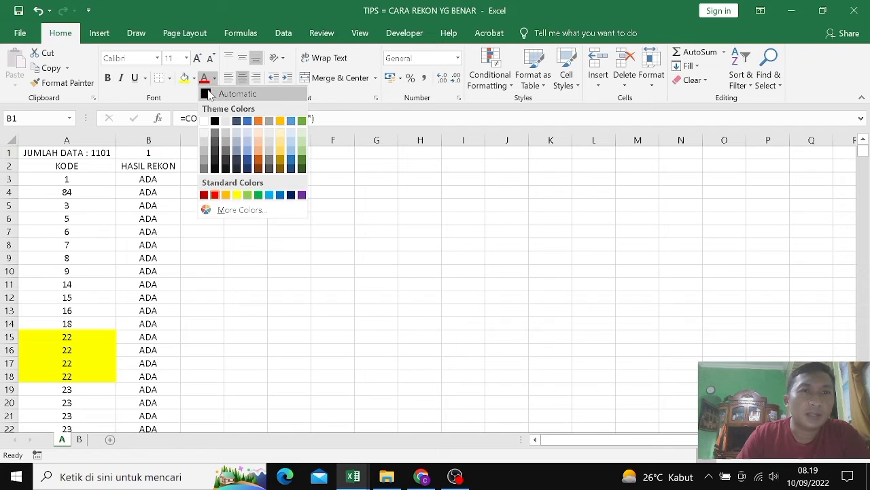
pyautogui.click(234, 92)
pyautogui.click(149, 231)
pyautogui.click(149, 192)
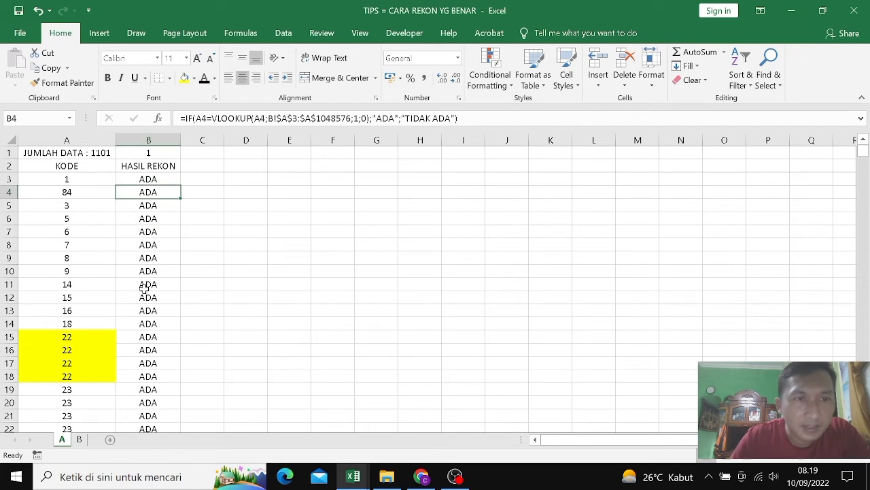
# - Compare the highlighted code 22 cells A15:A18 on sheet A with the same rows on sheet B
pyautogui.click(87, 339)
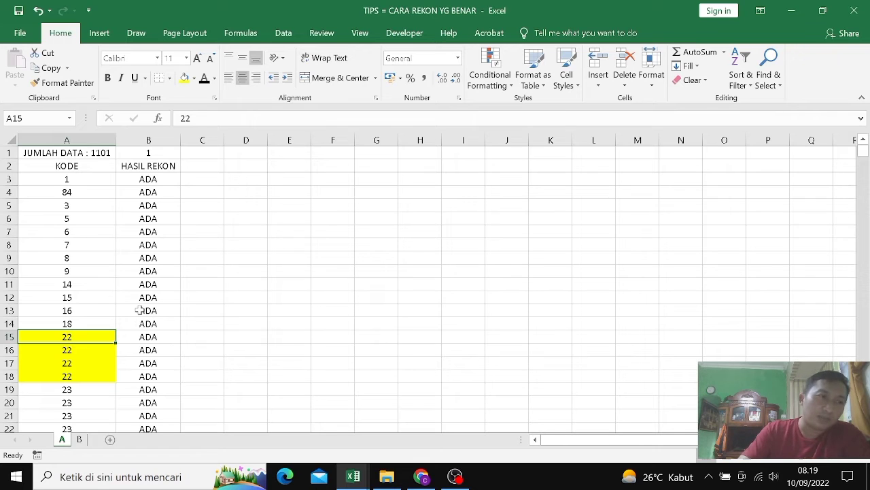
pyautogui.moveTo(83, 335)
pyautogui.mouseDown()
pyautogui.moveTo(80, 383)
pyautogui.moveTo(80, 373)
pyautogui.mouseUp()
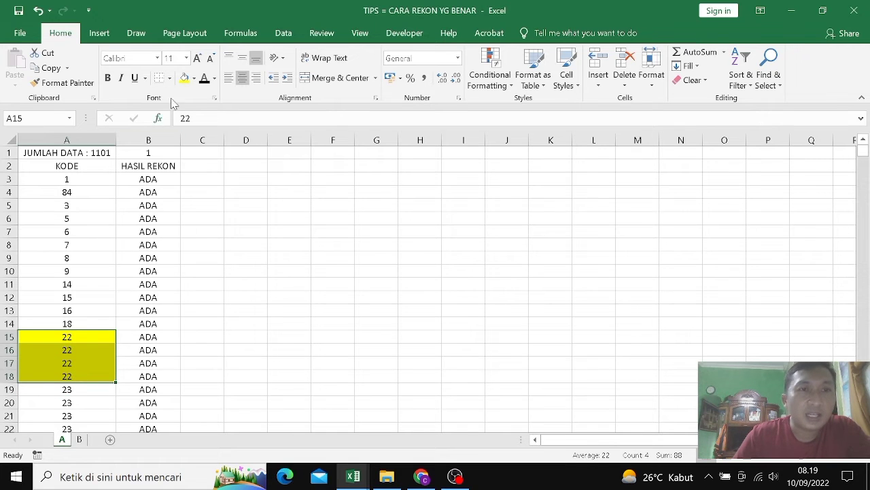
pyautogui.moveTo(80, 333); pyautogui.dragTo(79, 376)
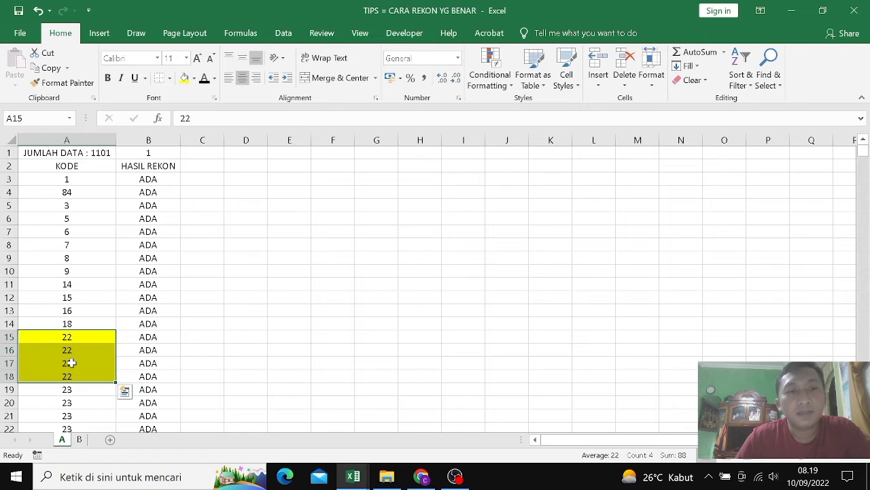
pyautogui.click(79, 439)
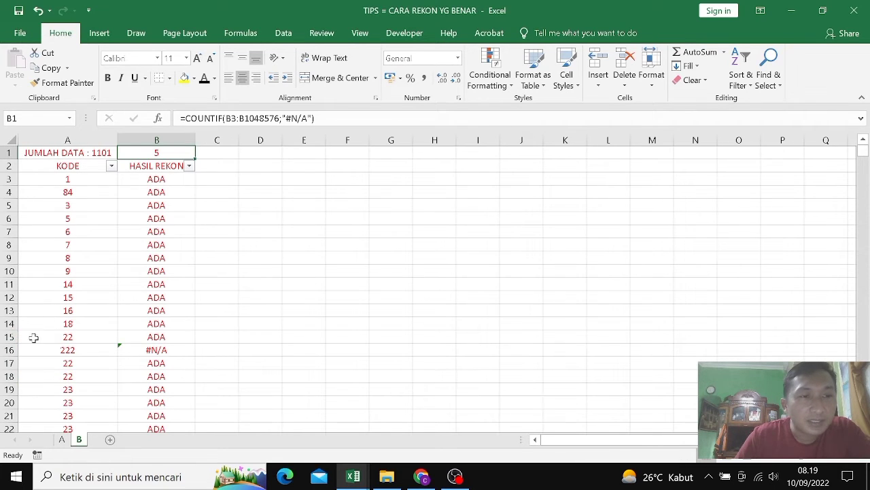
pyautogui.moveTo(33, 334); pyautogui.dragTo(149, 337)
pyautogui.click(91, 279)
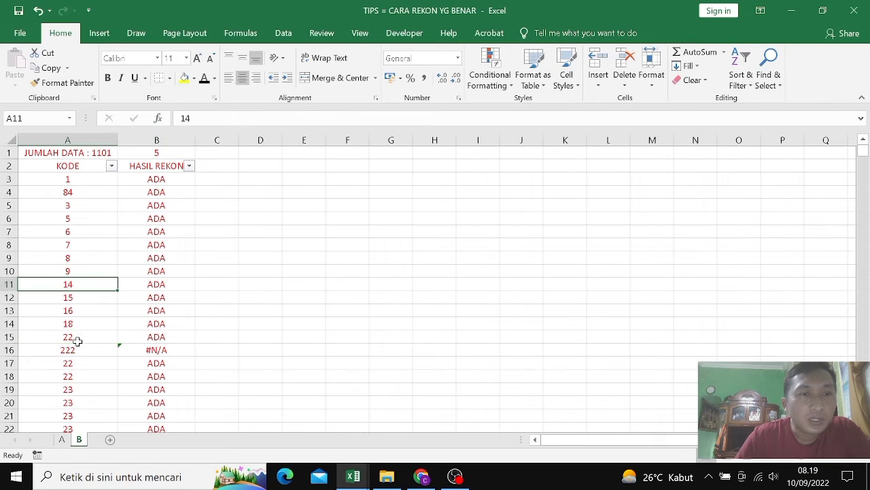
# - Fill the code 22 cells A15, A17 and A18 on sheet B with yellow
pyautogui.click(80, 340)
pyautogui.click(184, 78)
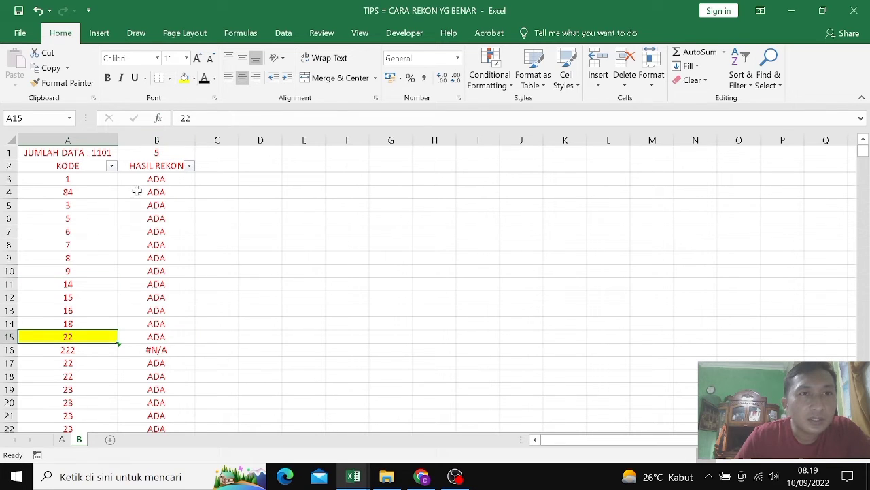
pyautogui.click(67, 364)
pyautogui.click(184, 78)
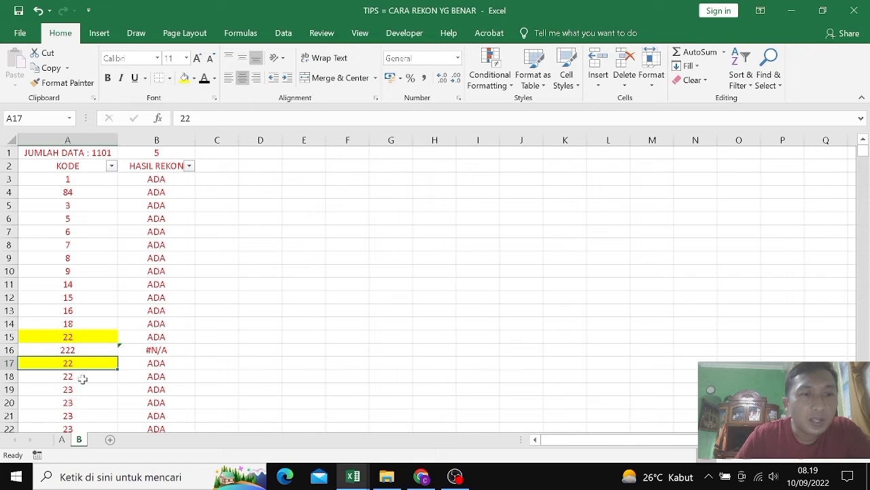
pyautogui.click(80, 378)
pyautogui.click(184, 77)
pyautogui.click(96, 282)
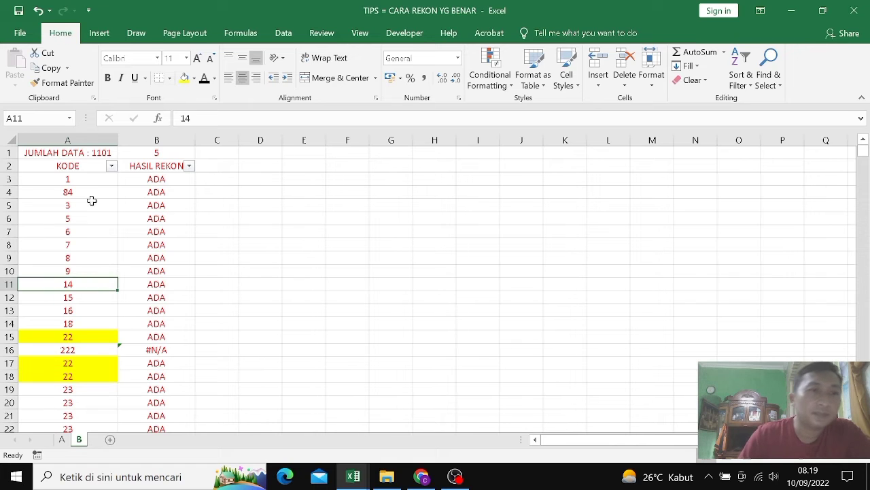
# - Filter the KODE column on sheet B to show only code 22
pyautogui.click(110, 165)
pyautogui.click(51, 298)
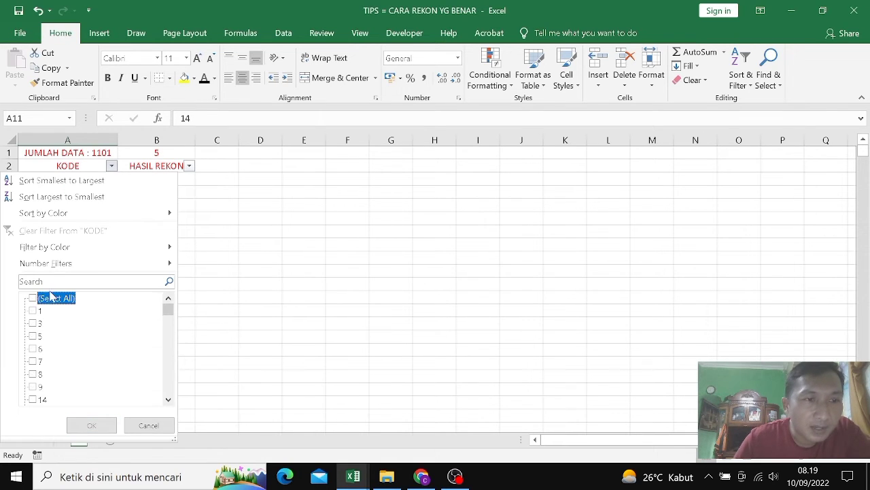
pyautogui.click(51, 281)
pyautogui.write('22')
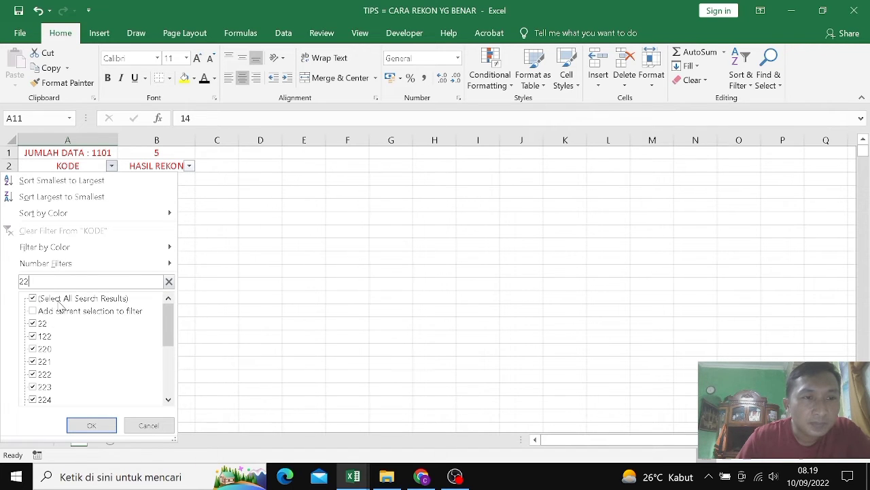
pyautogui.click(39, 299)
pyautogui.click(40, 323)
pyautogui.click(91, 425)
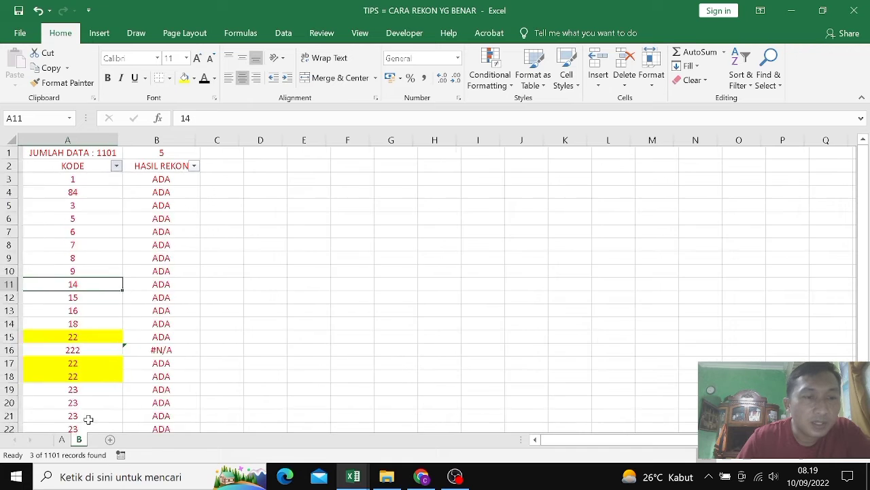
# - Reselect all codes in the KODE filter on sheet B to show every row again
pyautogui.click(116, 166)
pyautogui.click(68, 299)
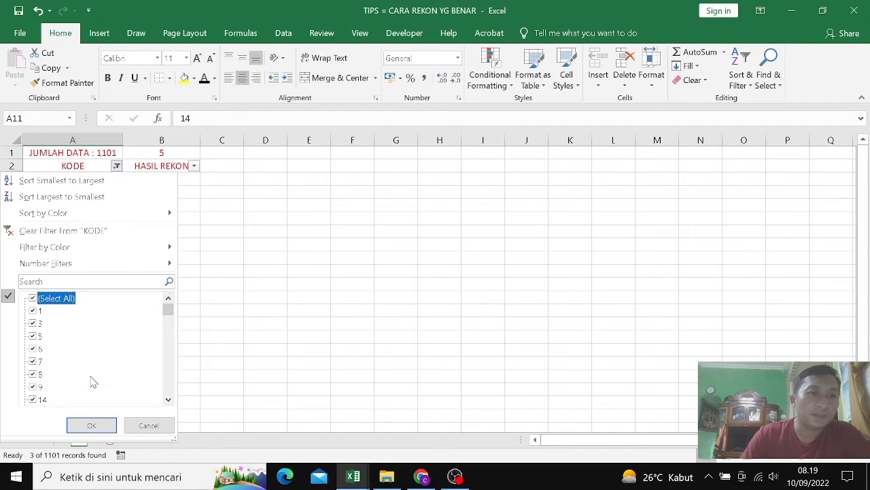
pyautogui.click(91, 425)
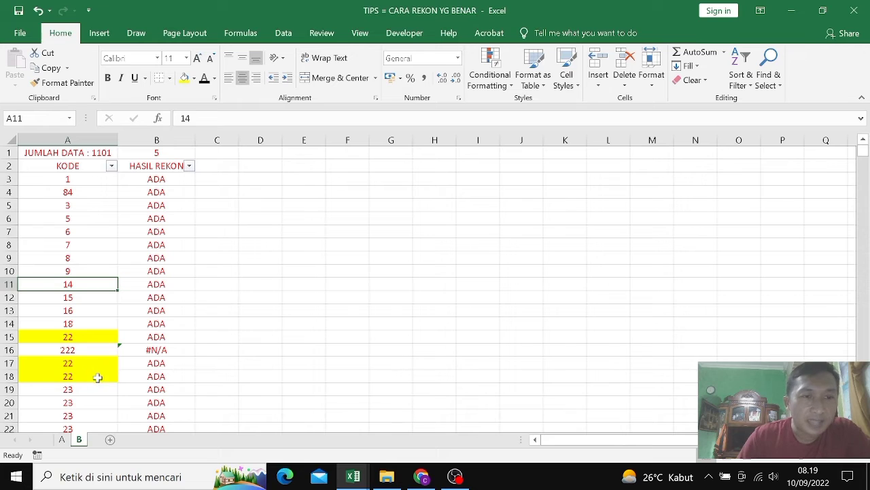
# - Review the HASIL REKON formula for the highlighted code 22 rows on sheet A
pyautogui.click(97, 375)
pyautogui.click(62, 439)
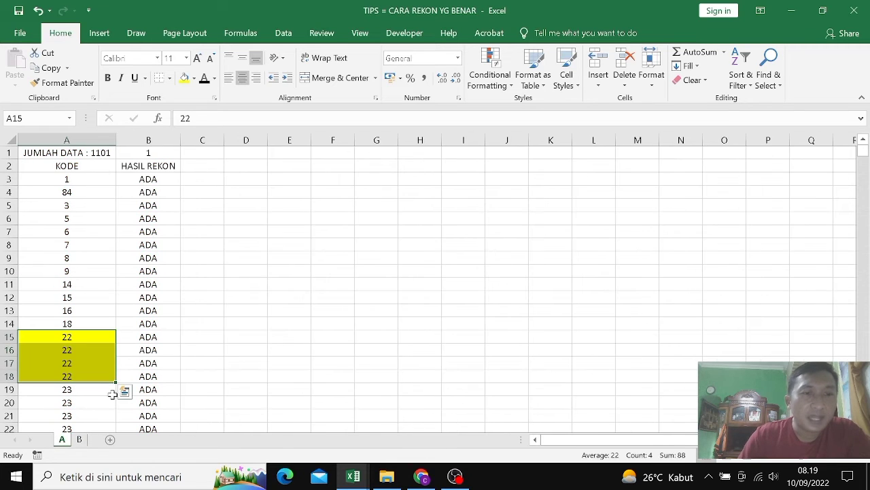
pyautogui.click(156, 336)
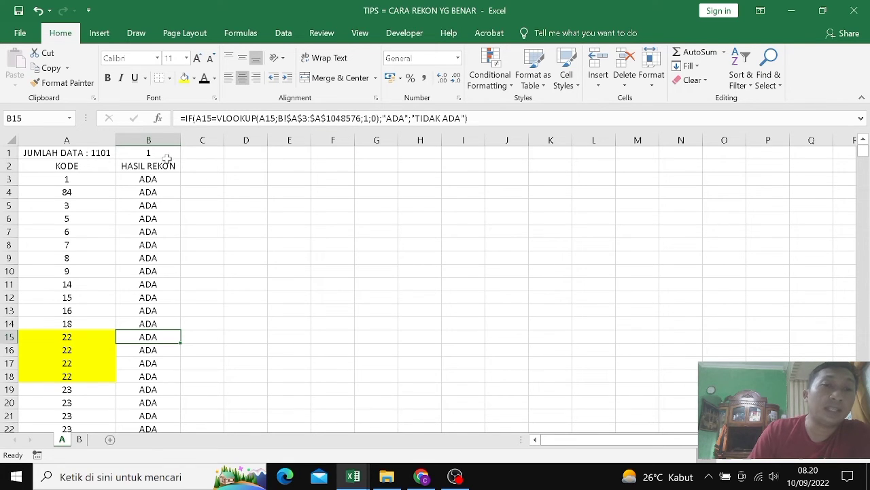
# - Insert a blank column between KODE and HASIL REKON on sheet A and narrow it slightly
pyautogui.moveTo(116, 142); pyautogui.dragTo(117, 142)
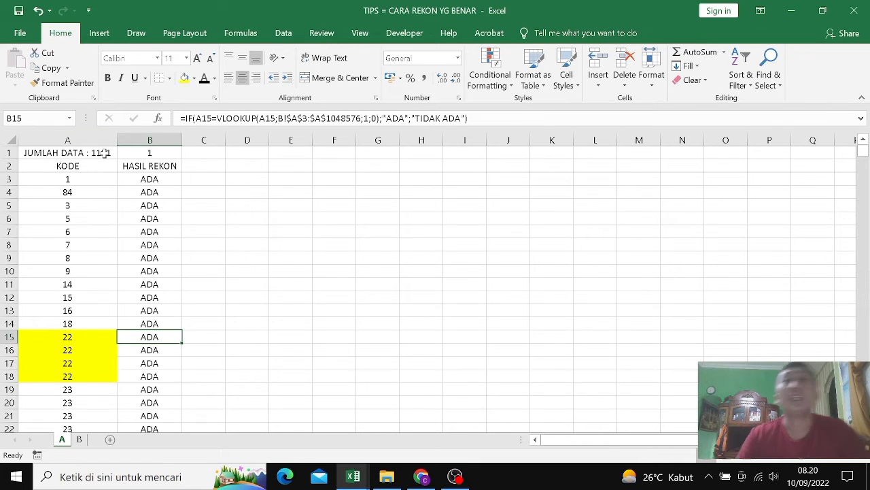
pyautogui.click(156, 140)
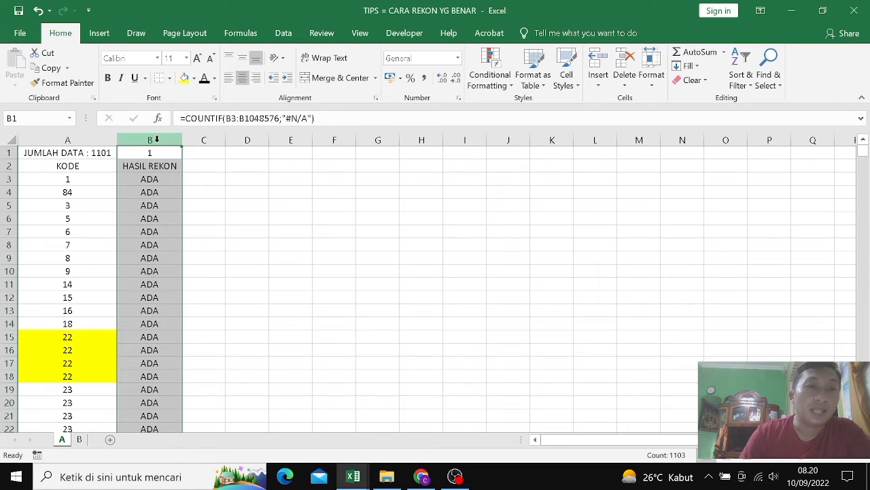
pyautogui.rightClick(157, 141)
pyautogui.click(200, 235)
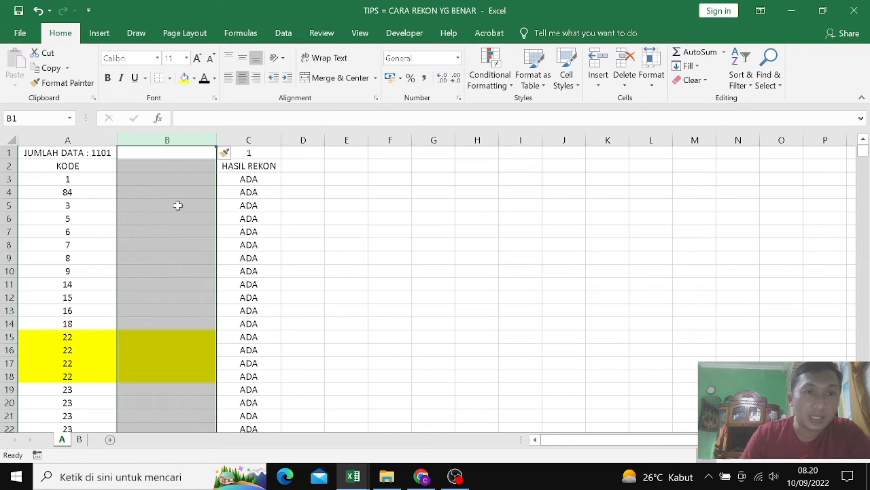
pyautogui.click(164, 166)
pyautogui.moveTo(219, 140); pyautogui.dragTo(200, 140)
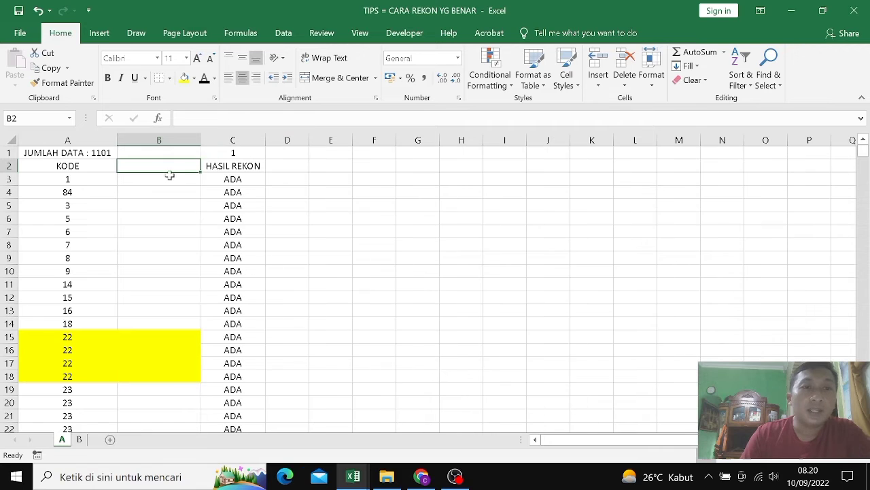
# - Label the blank column DUMMY and begin a COUNTIF formula in B3 with range A3:A3 and criteria A3
pyautogui.write('DUMMY')
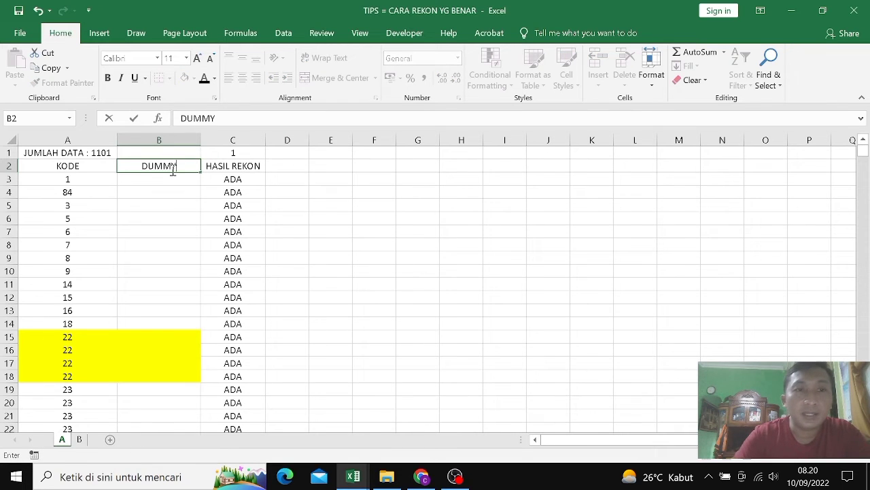
pyautogui.press('Return')
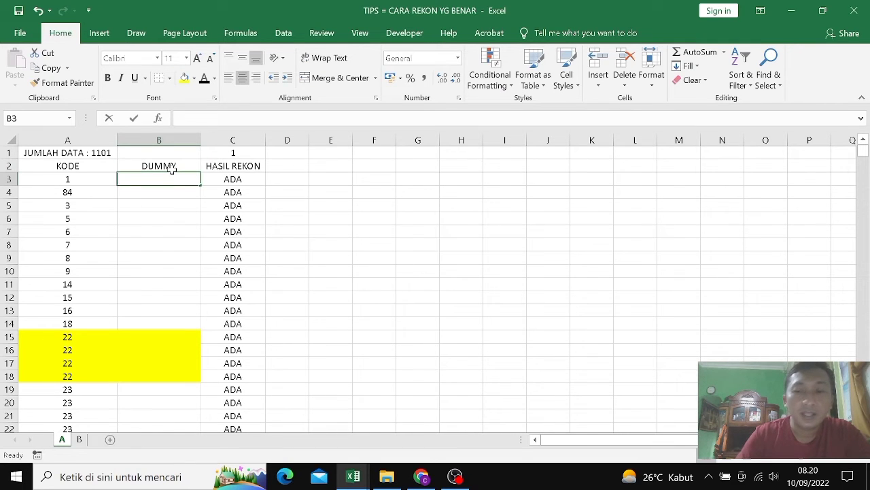
pyautogui.write('=COUNTIF')
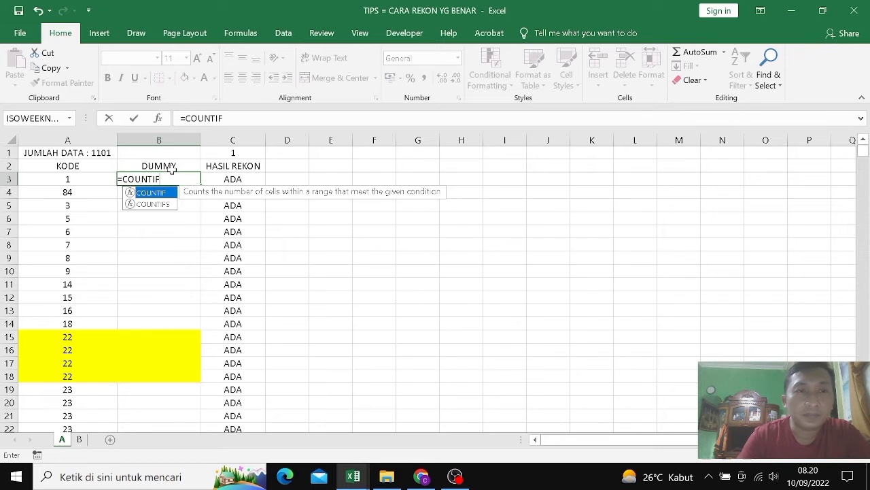
pyautogui.write('(')
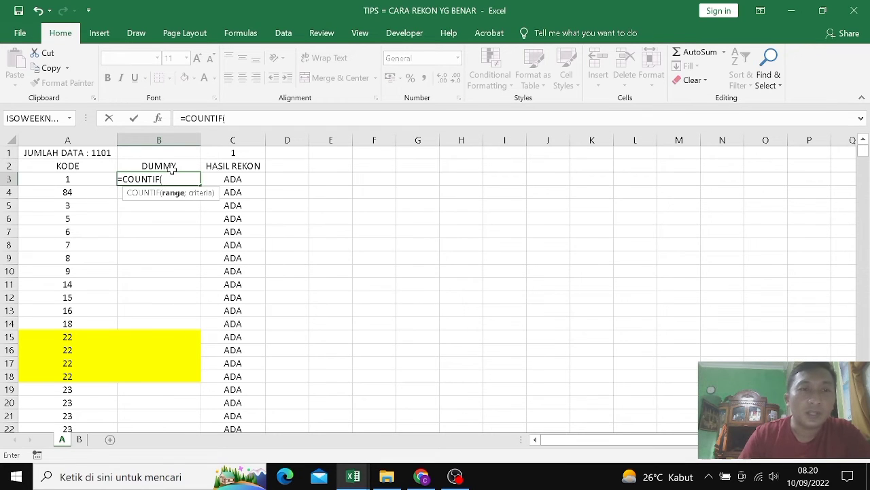
pyautogui.click(89, 178)
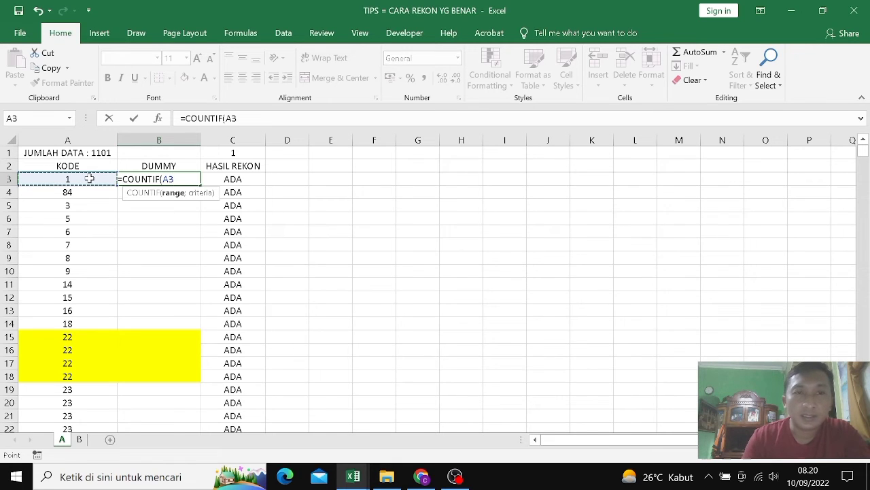
pyautogui.press('F8')
pyautogui.write(';')
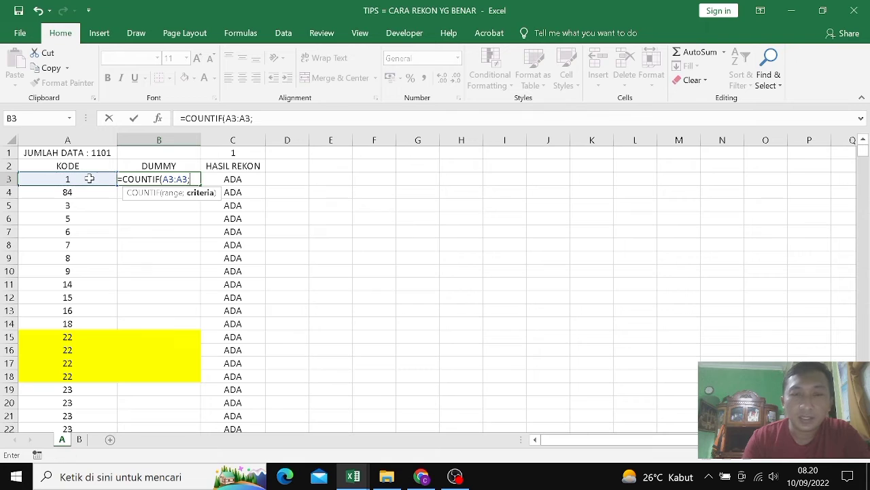
pyautogui.click(88, 177)
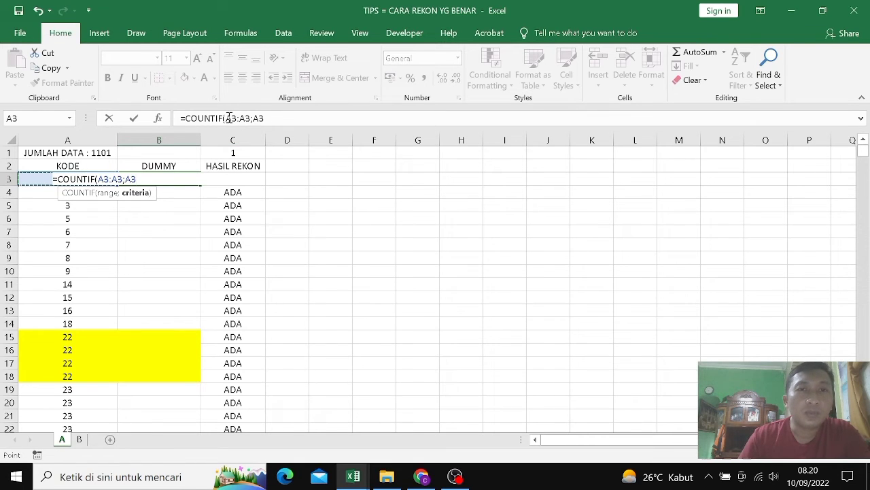
# - Make the start of the COUNTIF range absolute as $A$3 and enter the formula in B3
pyautogui.click(229, 118)
pyautogui.write('$')
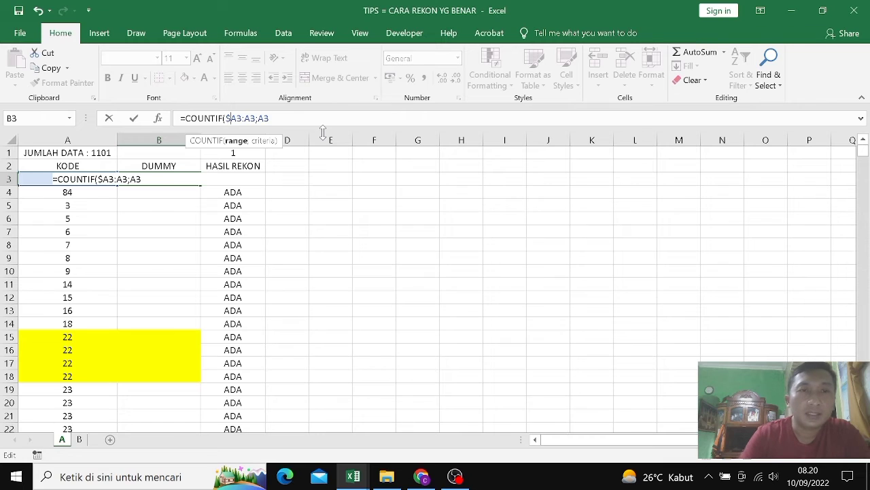
pyautogui.press('Right')
pyautogui.write('$')
pyautogui.press('Return')
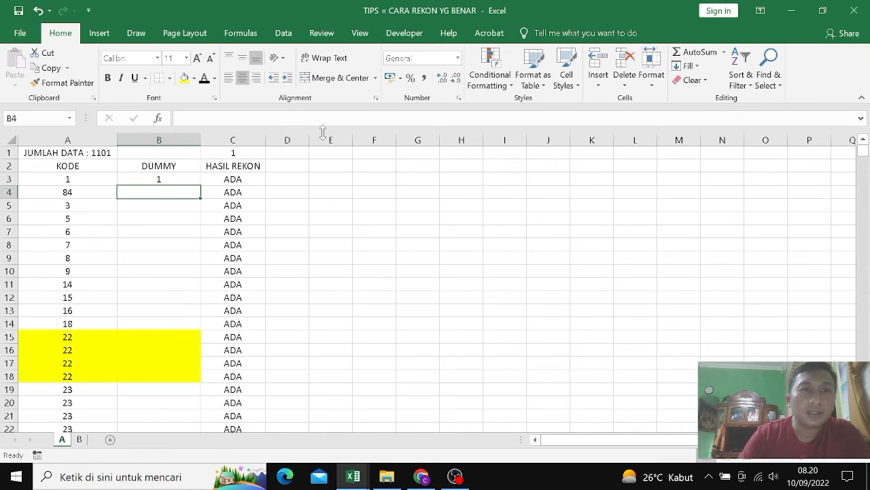
# - Fill the DUMMY formula from B3 down to row 19 and narrow column B
pyautogui.click(172, 178)
pyautogui.moveTo(201, 186); pyautogui.dragTo(204, 395)
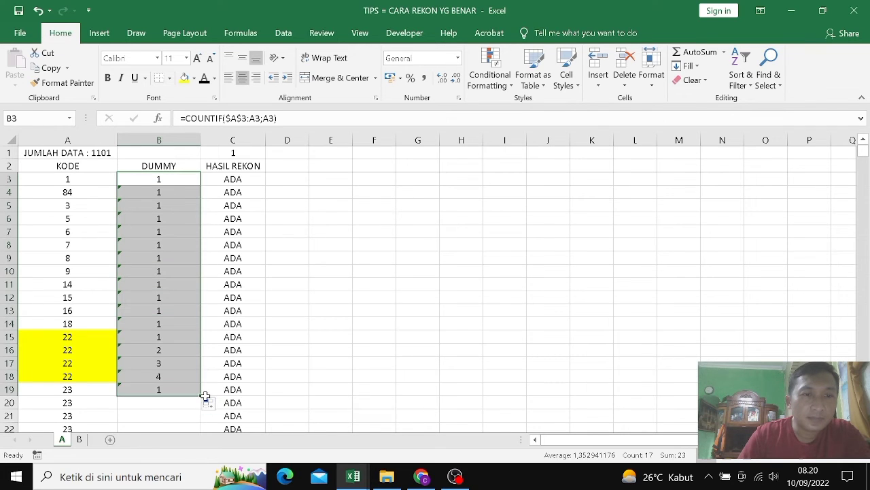
pyautogui.moveTo(200, 139); pyautogui.dragTo(173, 155)
pyautogui.click(142, 335)
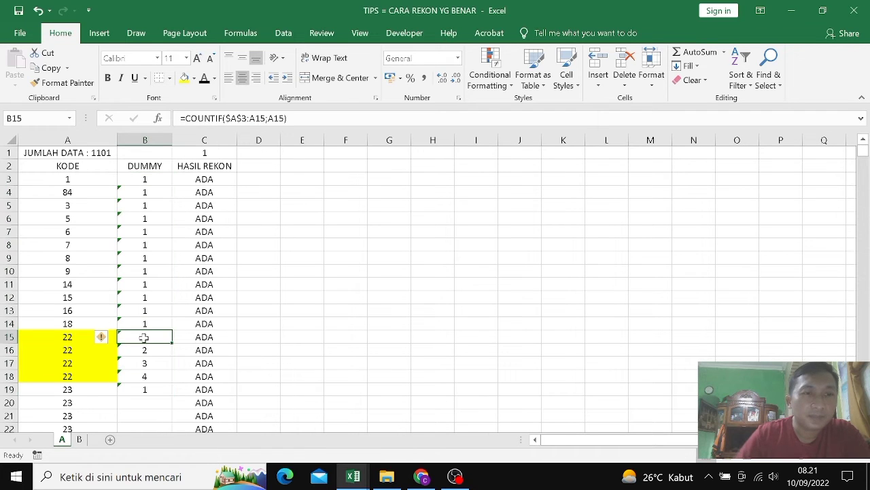
# - Extend the DUMMY formula from B19 down to the last data row on sheet A
pyautogui.click(147, 392)
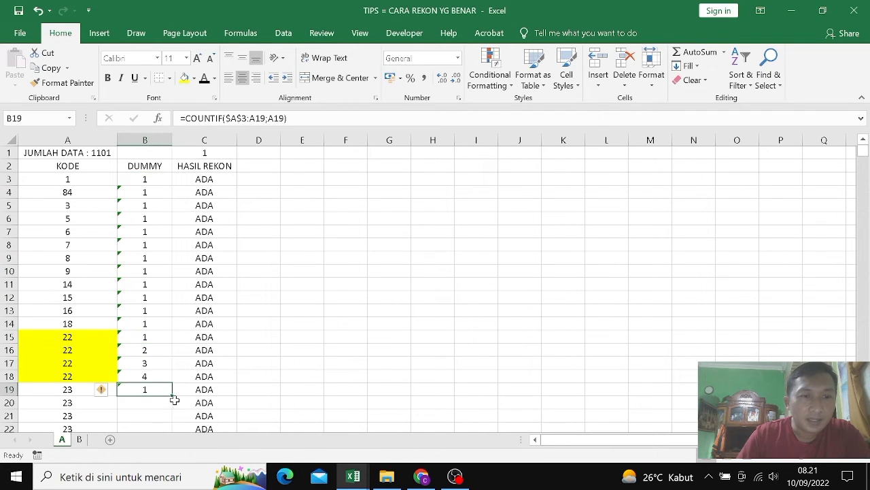
pyautogui.moveTo(170, 395); pyautogui.dragTo(171, 427)
pyautogui.click(155, 351)
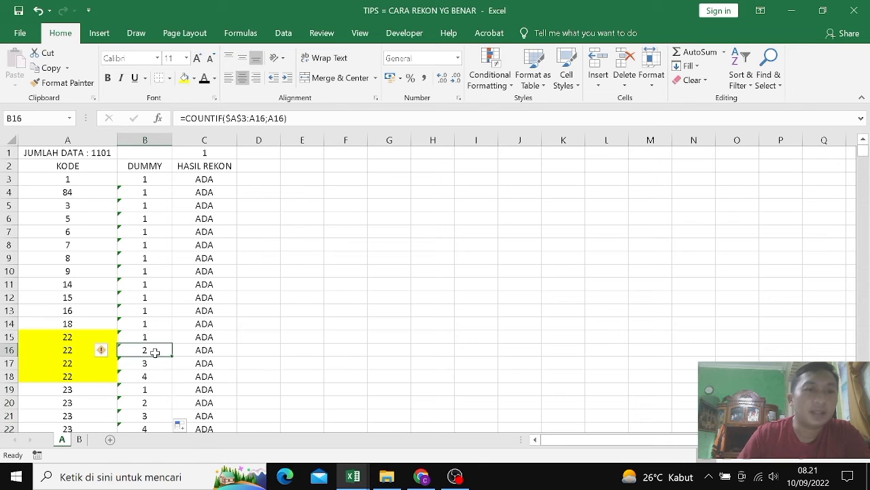
pyautogui.hotkey('ctrl', 'Down')
pyautogui.hotkey('ctrl', 'Up')
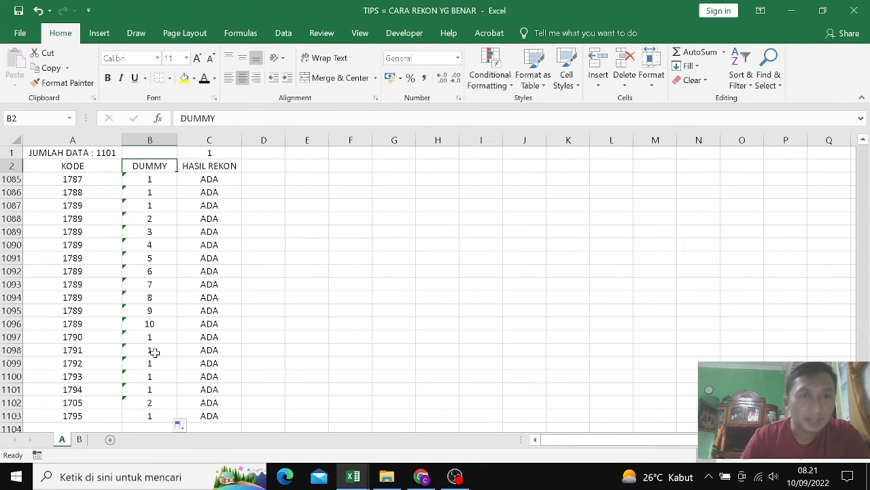
pyautogui.press('Down')
pyautogui.press('Down')
# - Review the DUMMY occurrence number beside each highlighted code 22 row on sheet A
pyautogui.click(86, 336)
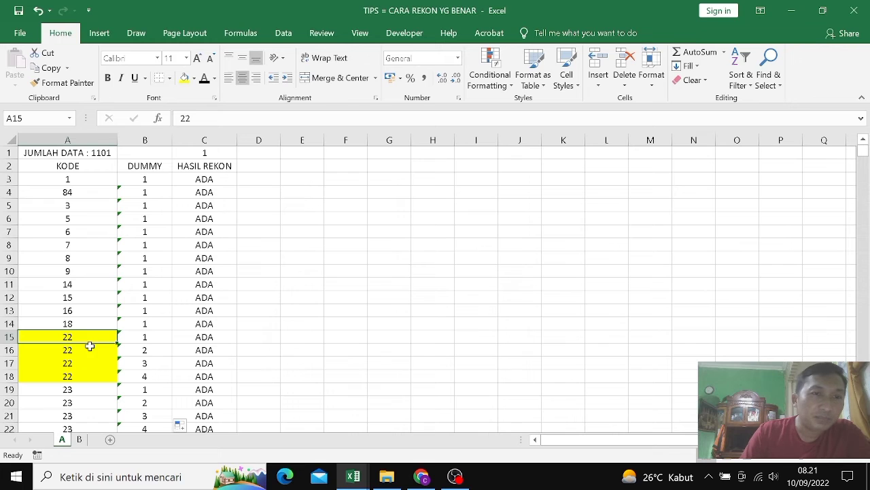
pyautogui.click(145, 336)
pyautogui.click(145, 350)
pyautogui.click(145, 363)
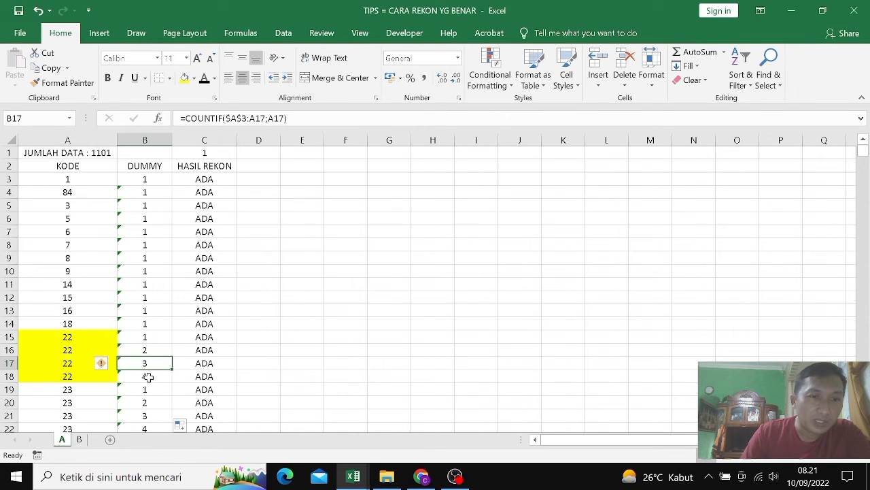
pyautogui.click(144, 376)
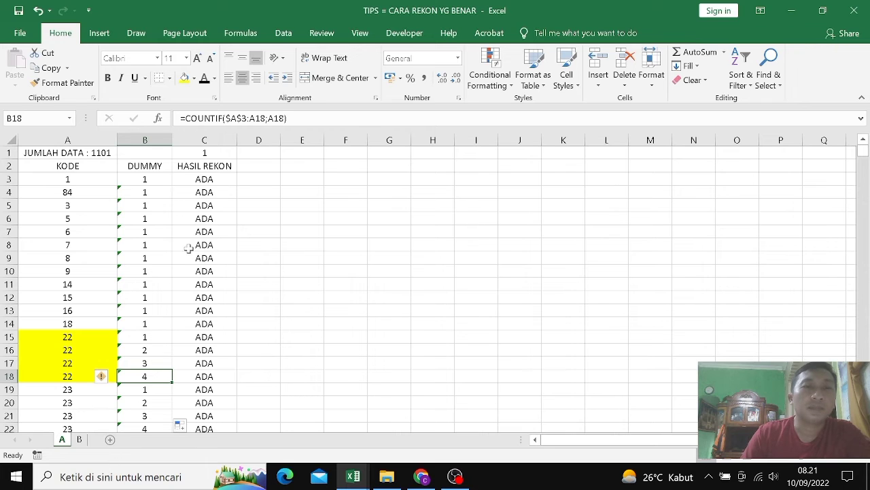
# - Insert a blank column between DUMMY and HASIL REKON on sheet A
pyautogui.click(212, 138)
pyautogui.rightClick(212, 139)
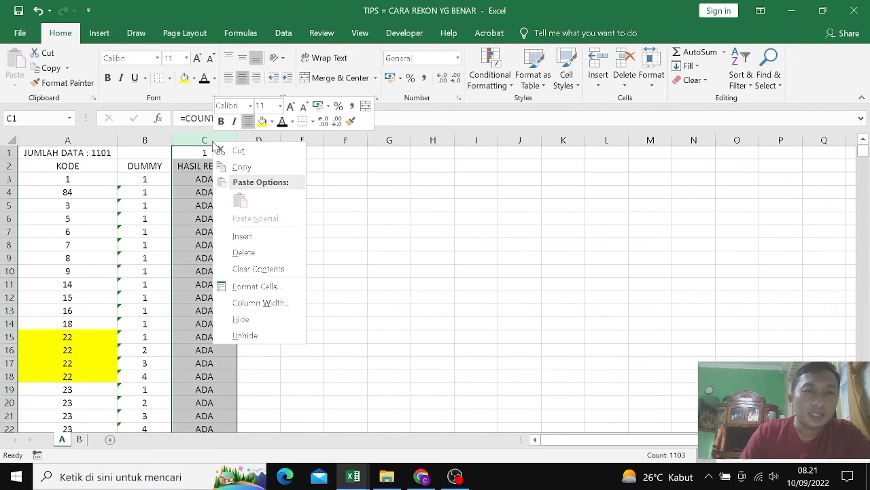
pyautogui.click(253, 235)
# - Enter =A3&B3 in C3 to join the code with its DUMMY number
pyautogui.click(199, 179)
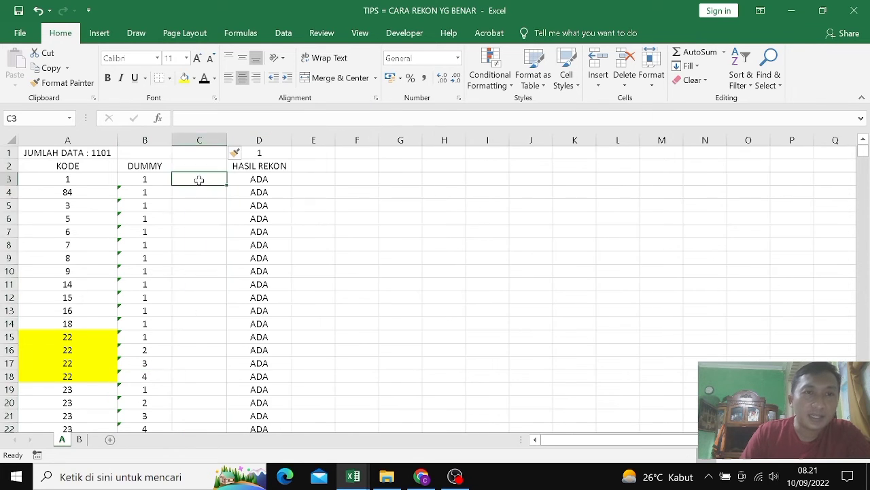
pyautogui.write('=')
pyautogui.press('Left')
pyautogui.press('Left')
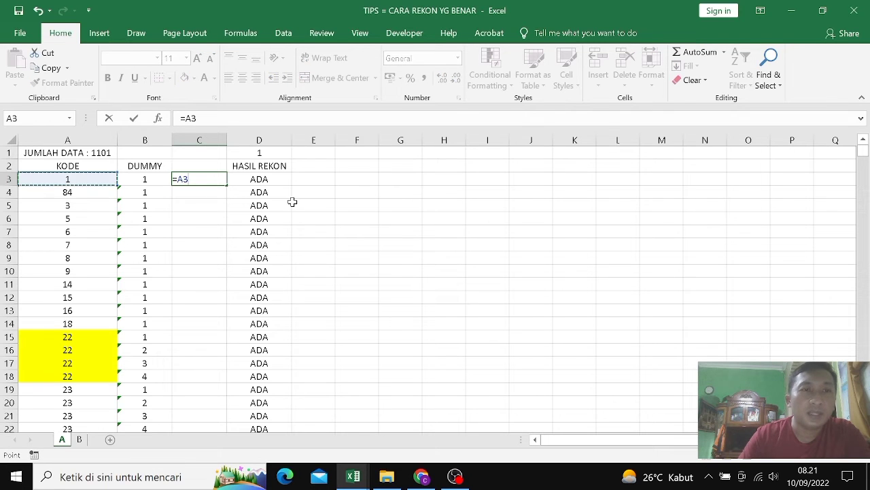
pyautogui.write('&')
pyautogui.press('Left')
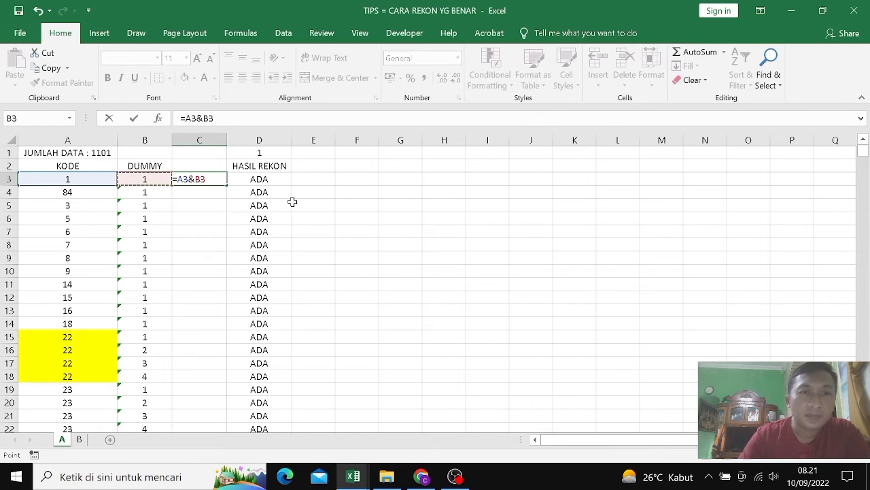
pyautogui.press('Return')
# - Fill the joining formula in C3 down through all data rows of column C
pyautogui.click(209, 181)
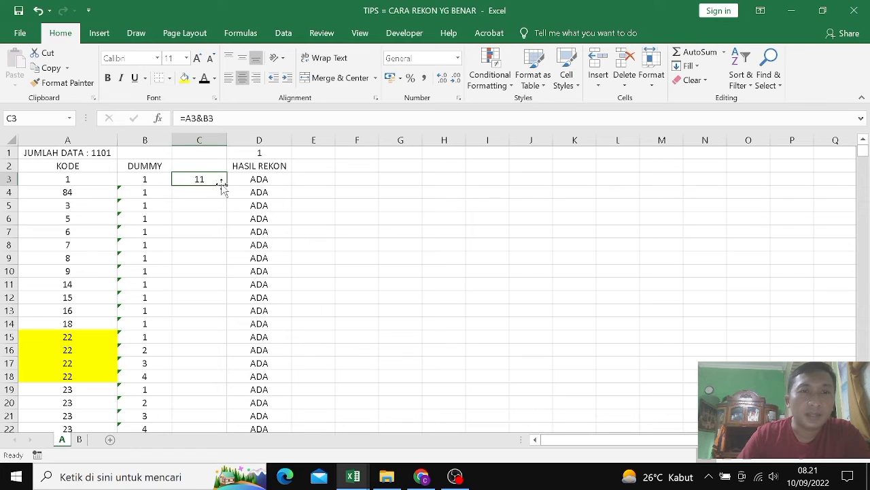
pyautogui.doubleClick(228, 187)
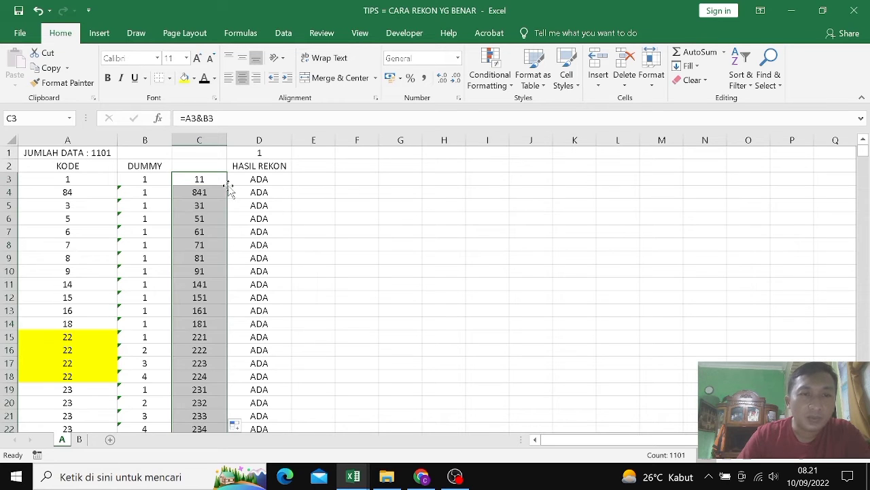
pyautogui.click(233, 355)
pyautogui.press('Left')
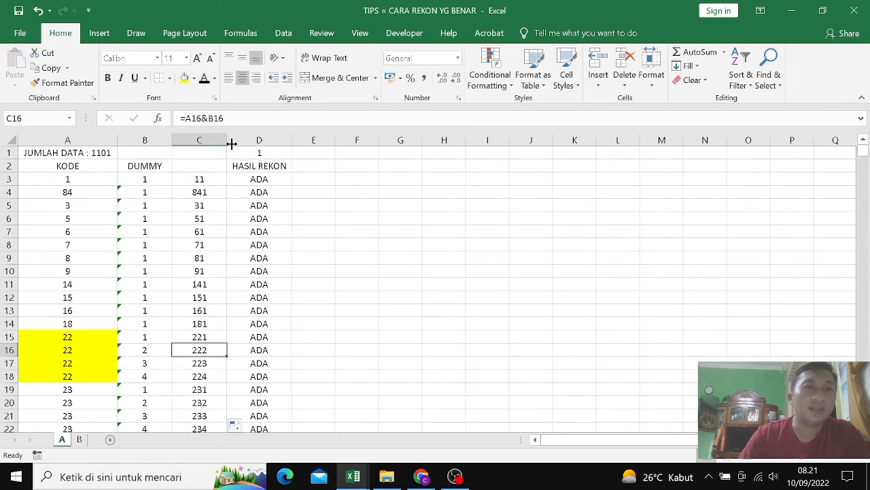
# - Title column C "KODE + DUMMY" in C2 and fit the column width to the header
pyautogui.moveTo(231, 143); pyautogui.dragTo(223, 141)
pyautogui.click(195, 167)
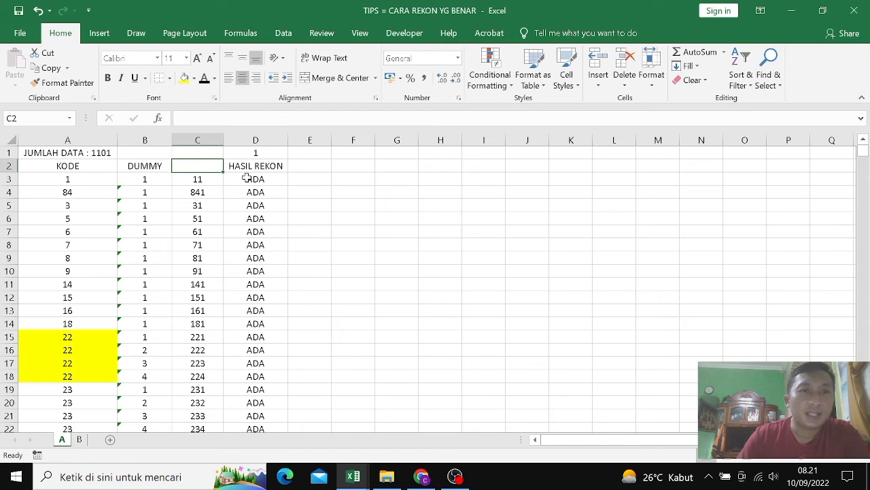
pyautogui.write('K')
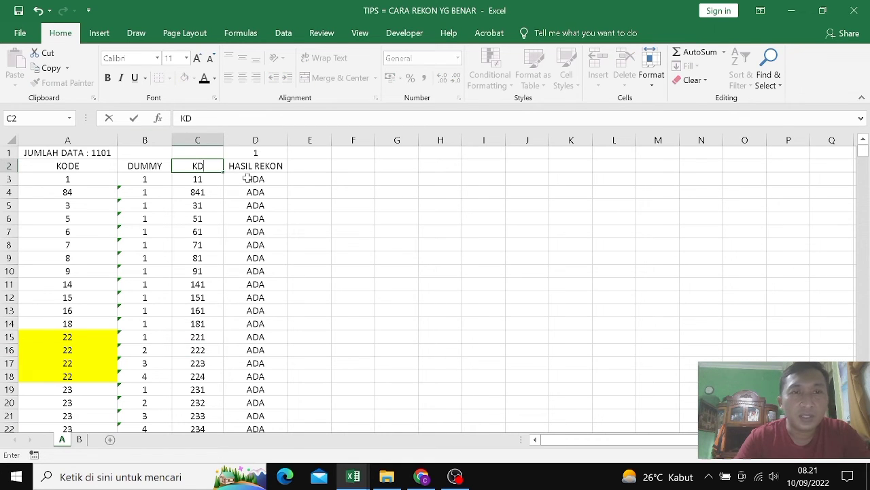
pyautogui.write('ODE + DUMMY')
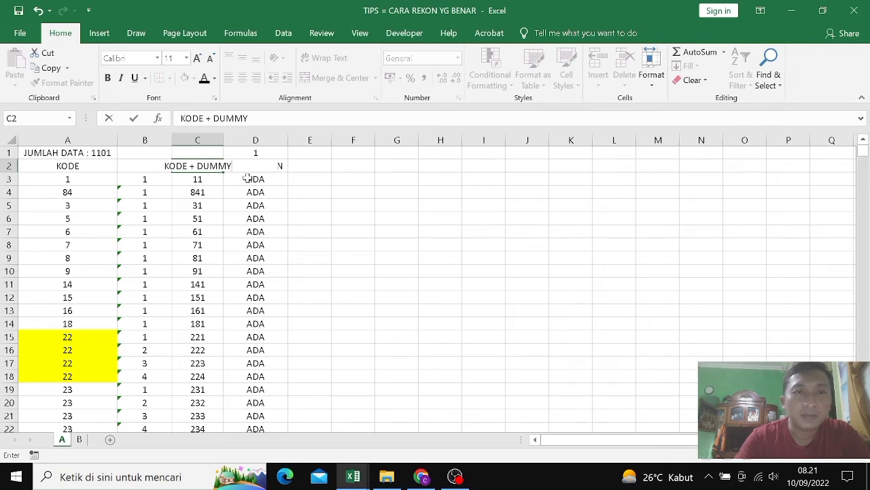
pyautogui.press('Return')
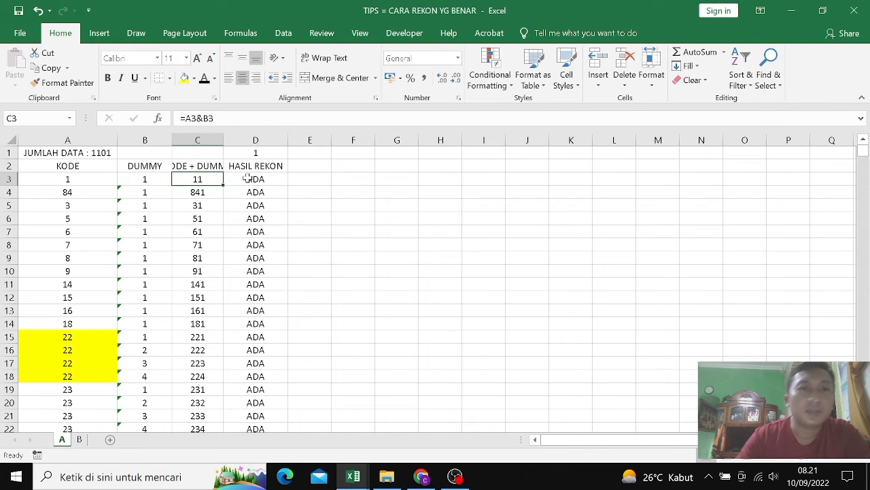
pyautogui.doubleClick(224, 140)
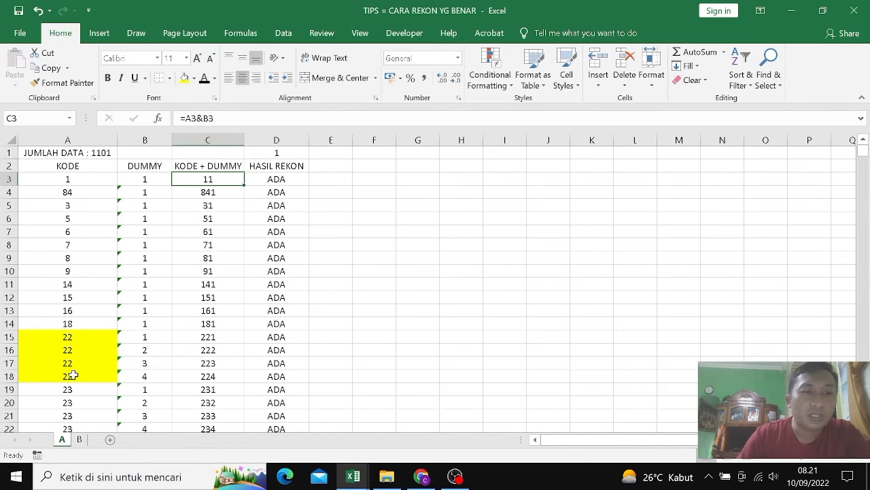
# - Insert two blank columns between KODE and HASIL REKON on sheet B
pyautogui.click(78, 439)
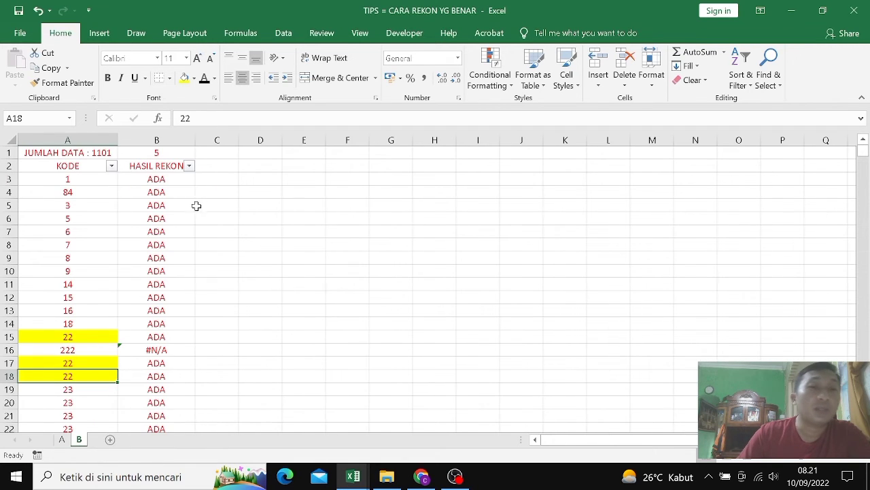
pyautogui.click(168, 140)
pyautogui.moveTo(167, 139); pyautogui.dragTo(220, 143)
pyautogui.rightClick(219, 142)
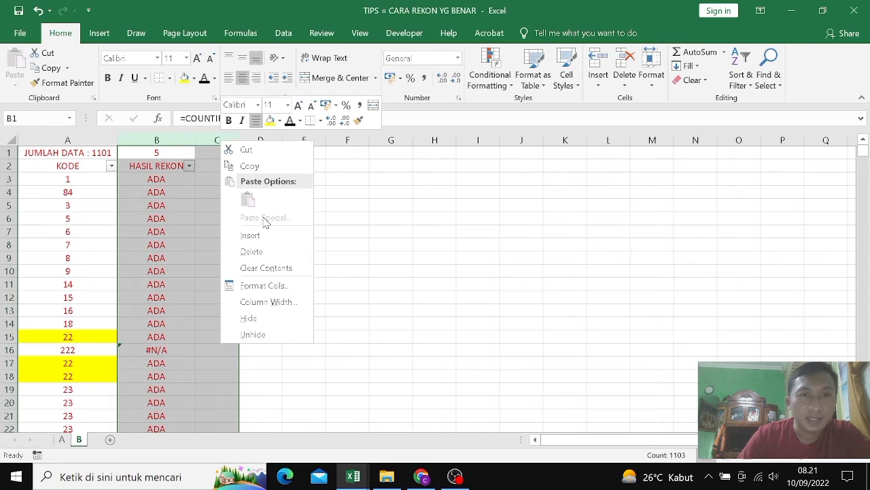
pyautogui.click(257, 239)
pyautogui.click(175, 166)
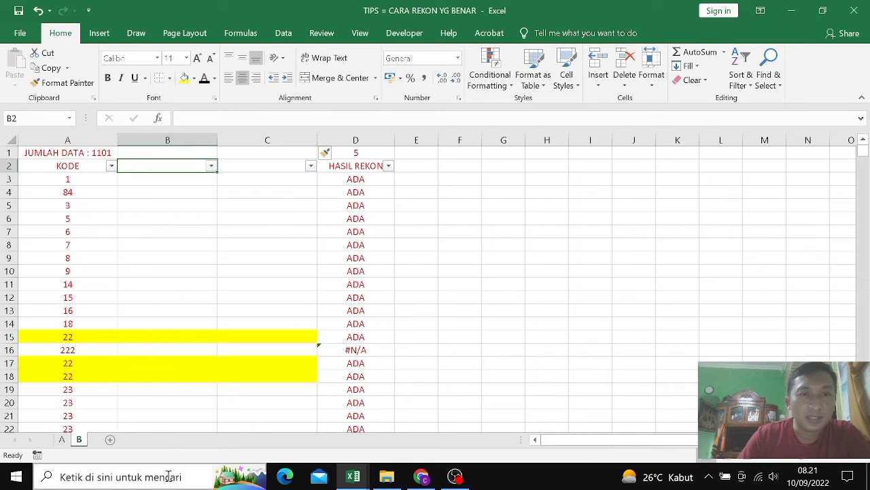
# - Copy the DUMMY and KODE + DUMMY headers with their row 3 formulas from sheet A to B2 on sheet B, and narrow both columns
pyautogui.click(61, 439)
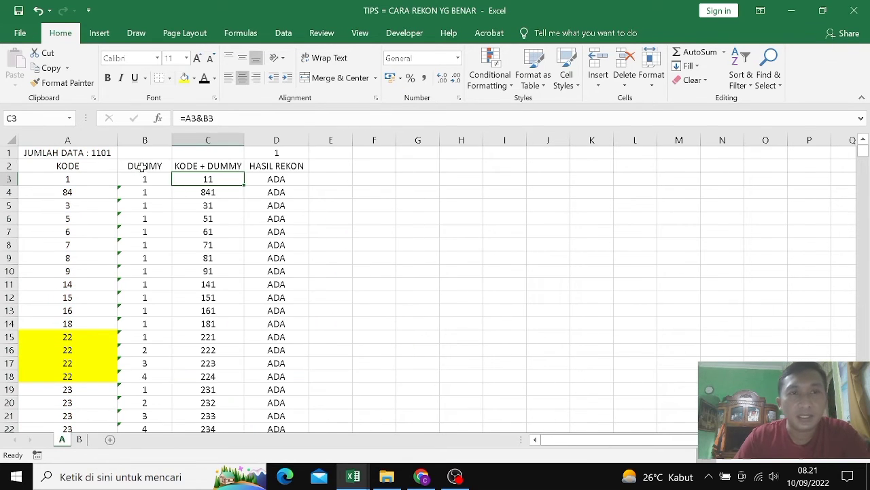
pyautogui.moveTo(140, 170); pyautogui.dragTo(198, 177)
pyautogui.hotkey('ctrl', 'c')
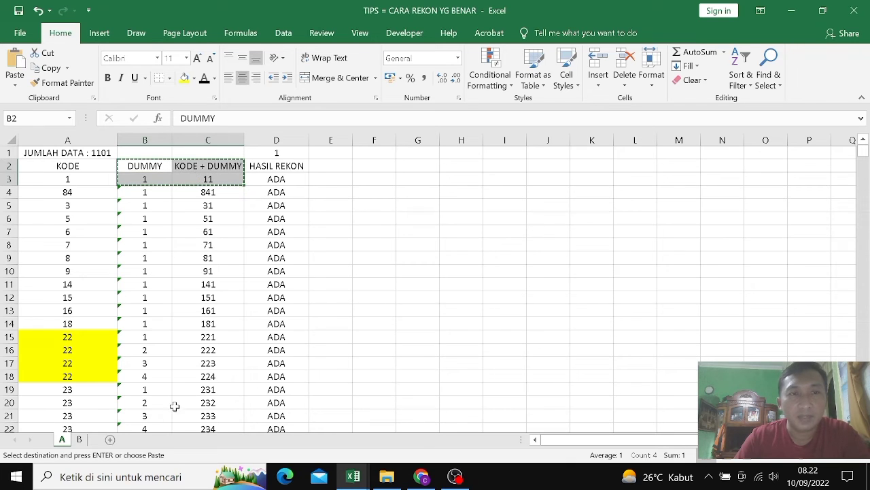
pyautogui.click(79, 439)
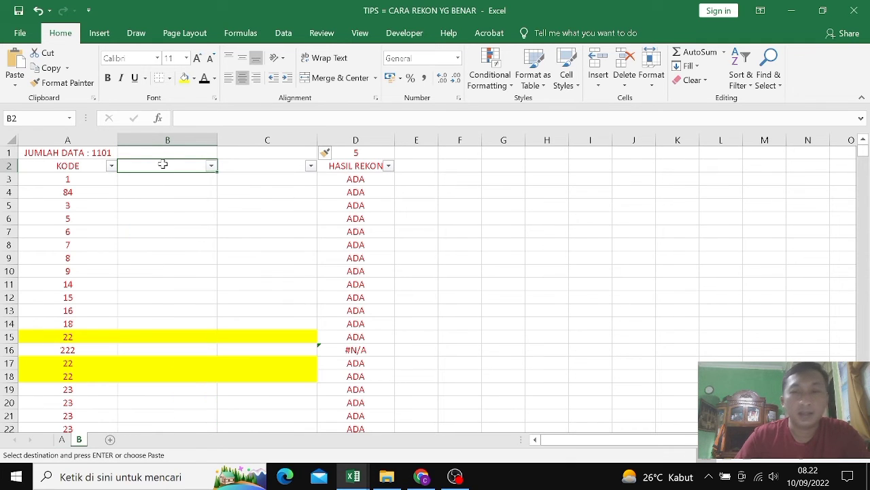
pyautogui.press('Return')
pyautogui.click(177, 193)
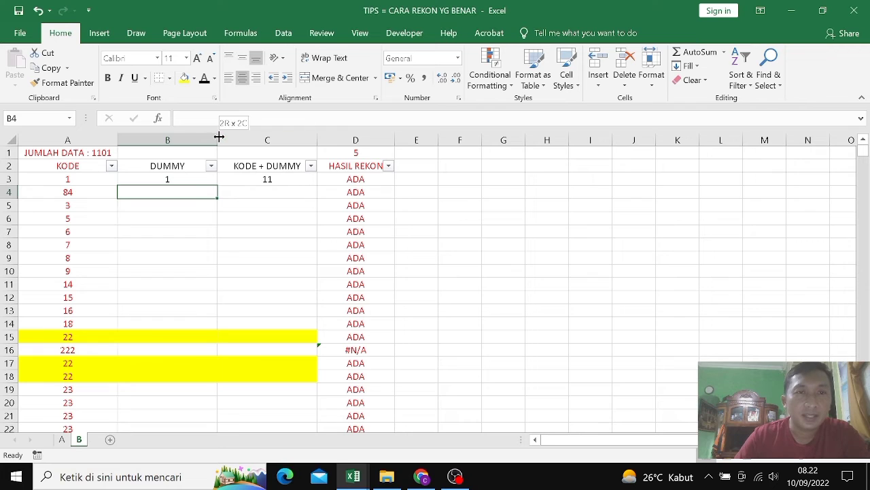
pyautogui.moveTo(217, 140); pyautogui.dragTo(185, 144)
pyautogui.moveTo(284, 140); pyautogui.dragTo(264, 140)
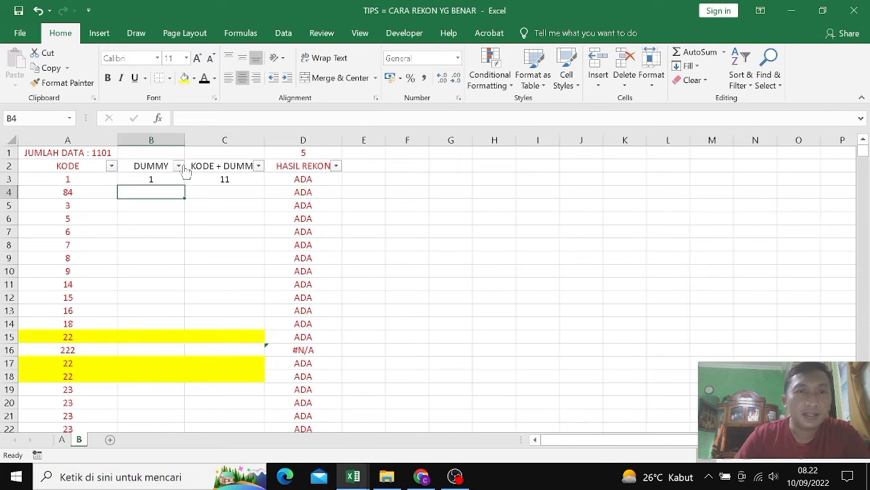
# - Fill the DUMMY and KODE + DUMMY formulas from B3:C3 down through all data rows on sheet B
pyautogui.click(161, 178)
pyautogui.doubleClick(162, 178)
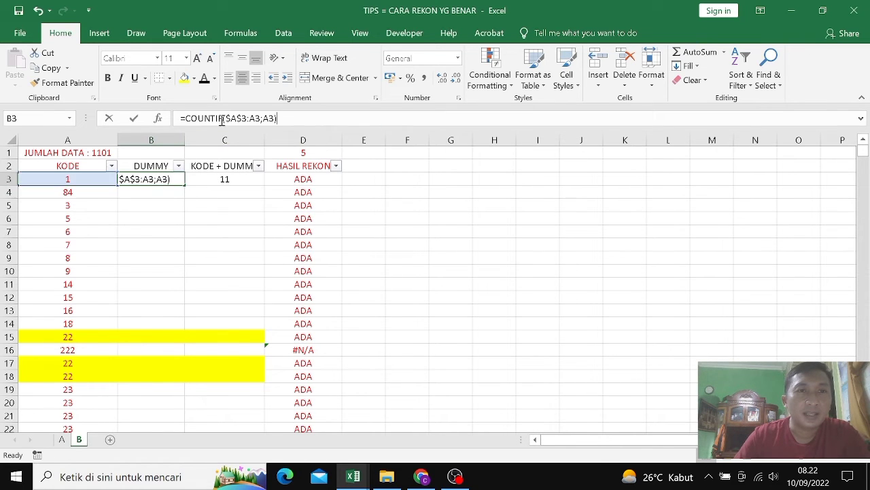
pyautogui.press('Escape')
pyautogui.moveTo(145, 179); pyautogui.dragTo(207, 178)
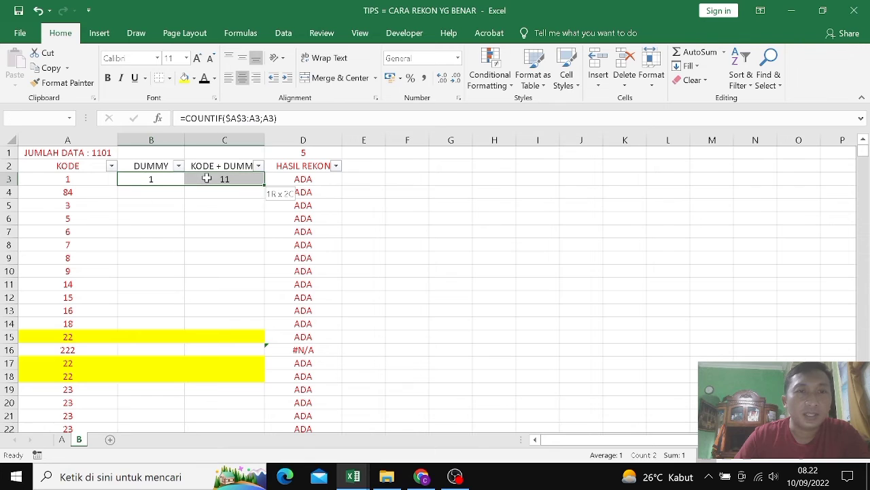
pyautogui.doubleClick(265, 186)
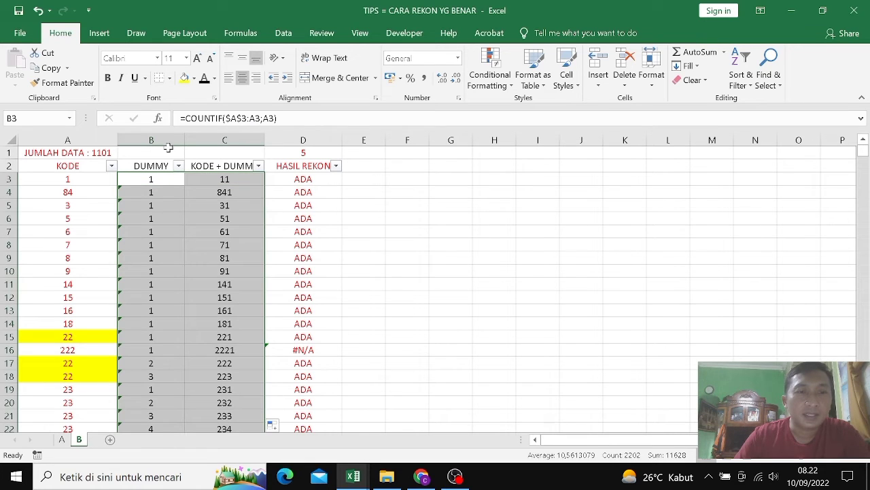
pyautogui.moveTo(155, 140); pyautogui.dragTo(204, 152)
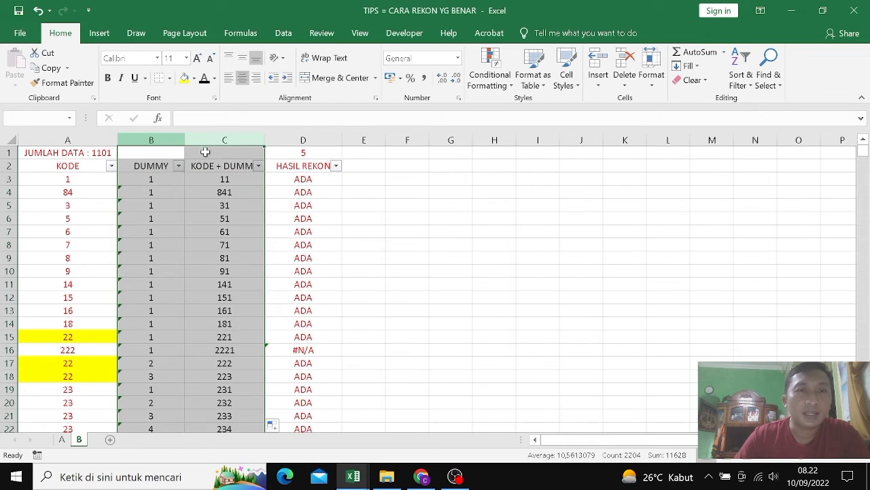
pyautogui.click(194, 78)
pyautogui.click(194, 180)
pyautogui.click(173, 245)
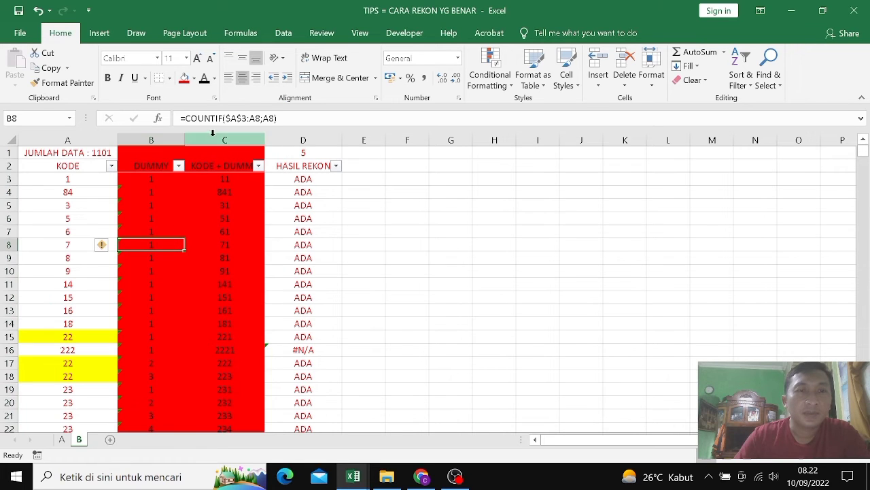
pyautogui.hotkey('ctrl', 'z')
# - Set the font color of the DUMMY and KODE + DUMMY columns on sheet B to red
pyautogui.click(215, 79)
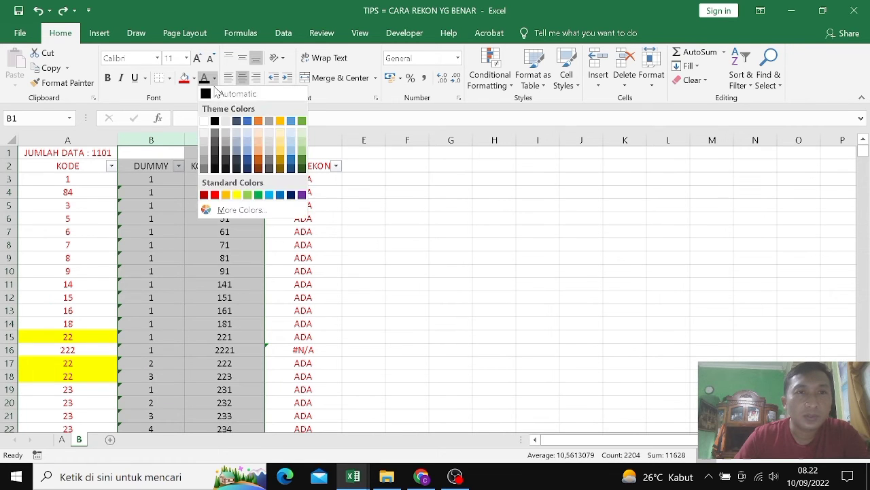
pyautogui.click(213, 195)
pyautogui.click(182, 218)
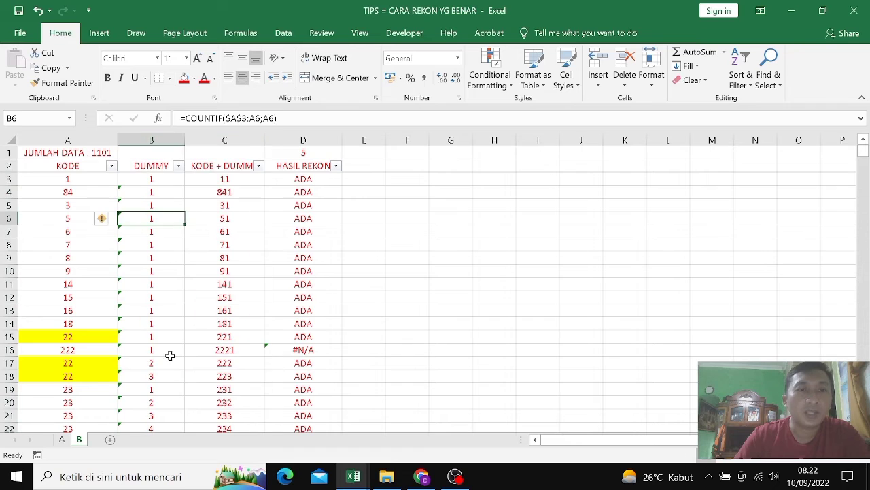
# - Examine the DUMMY and KODE + DUMMY values of the repeated code 22 on sheet B and its HASIL REKON formula on sheet A
pyautogui.click(170, 362)
pyautogui.click(229, 340)
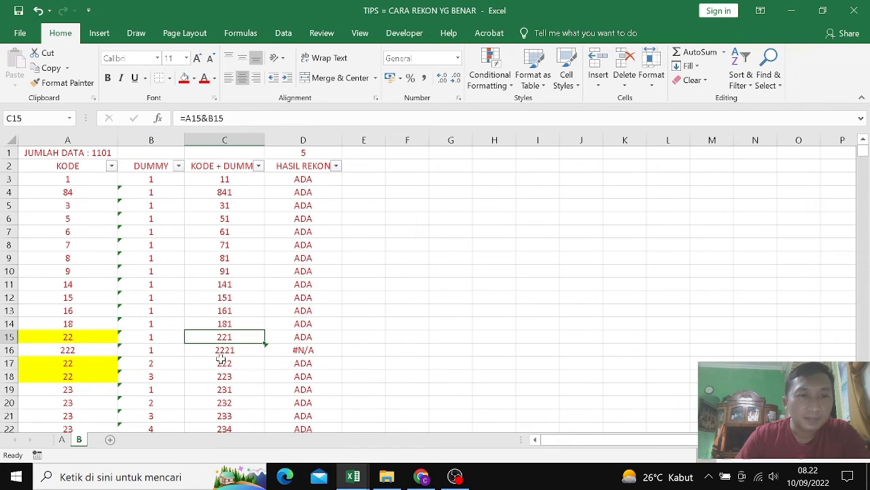
pyautogui.click(231, 365)
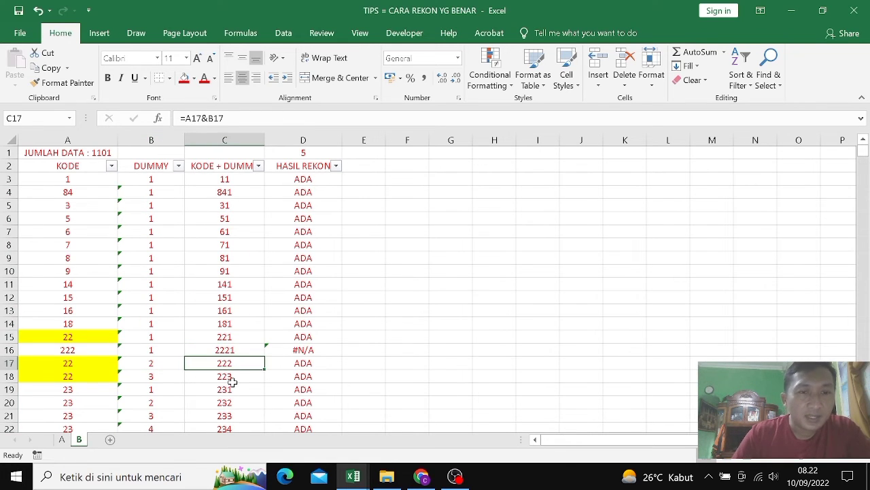
pyautogui.click(227, 378)
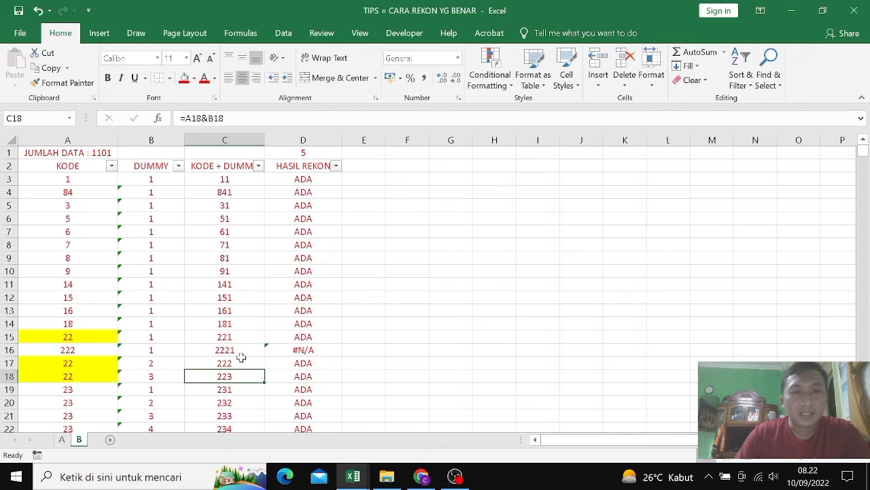
pyautogui.click(78, 337)
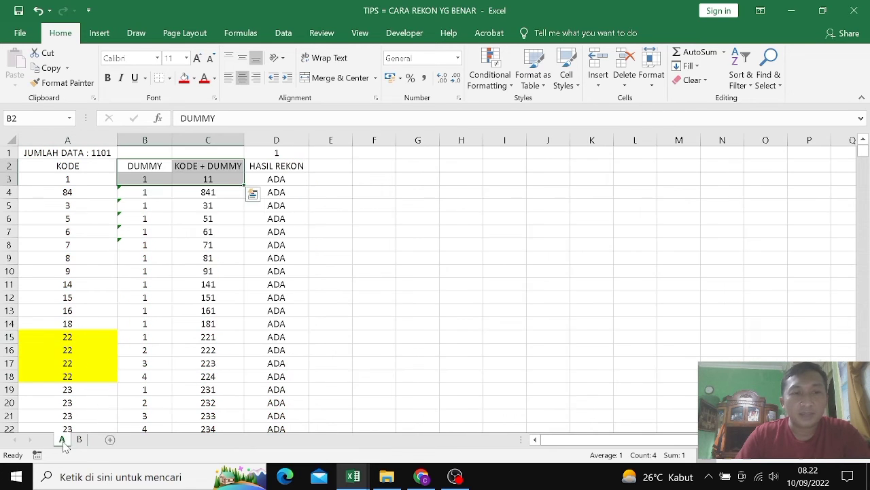
pyautogui.click(283, 334)
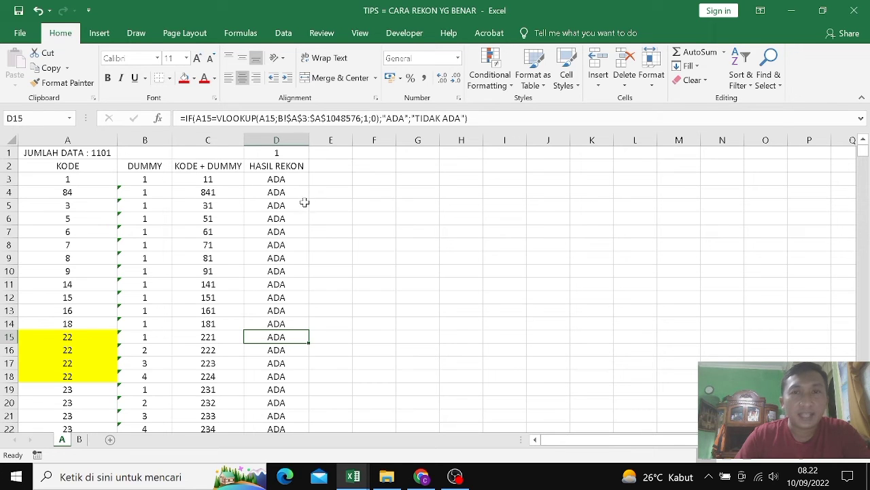
# - Copy the HASIL REKON header from D2 to E2 on sheet A and fit column E to its text
pyautogui.moveTo(309, 137); pyautogui.dragTo(312, 137)
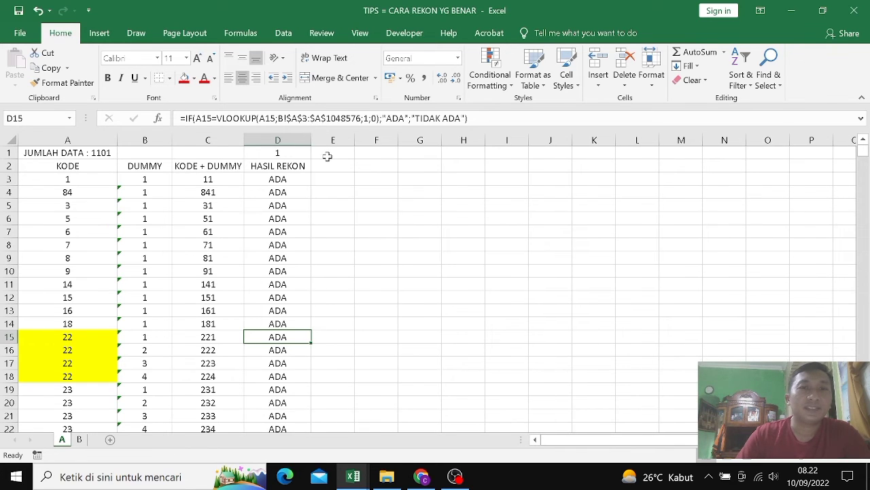
pyautogui.click(284, 166)
pyautogui.hotkey('ctrl', 'c')
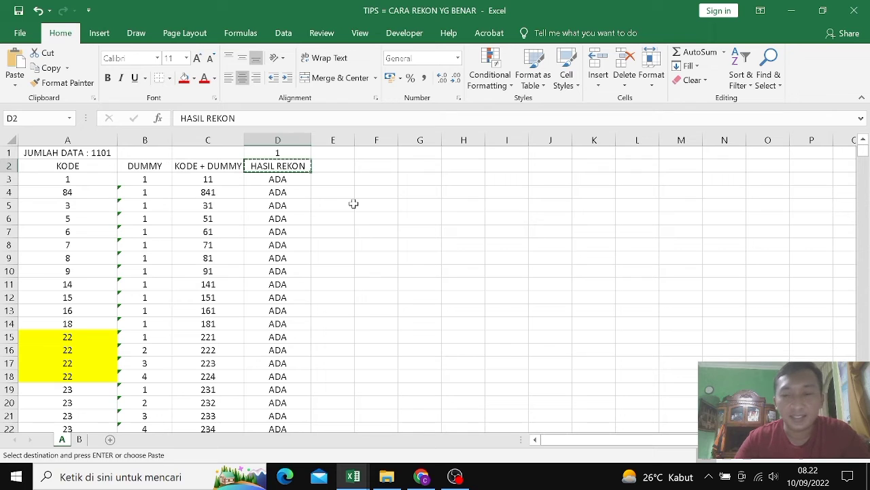
pyautogui.press('Right')
pyautogui.press('Return')
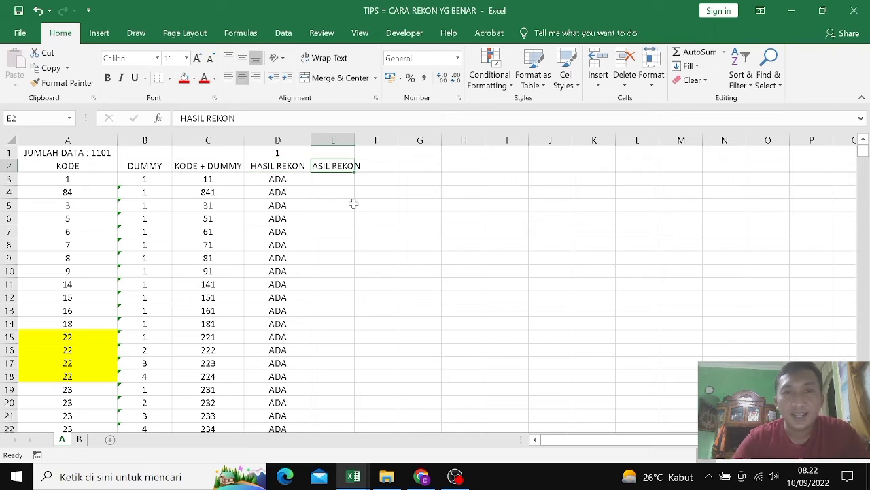
pyautogui.doubleClick(356, 135)
# - Rename the header in E2 as HASIL REKON 2 and widen column E to show it in full
pyautogui.click(258, 117)
pyautogui.write('2')
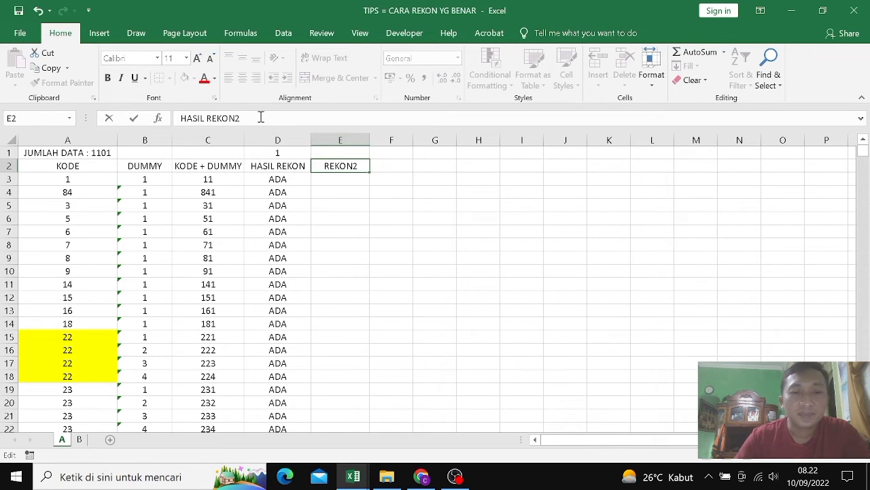
pyautogui.press('Return')
pyautogui.click(333, 166)
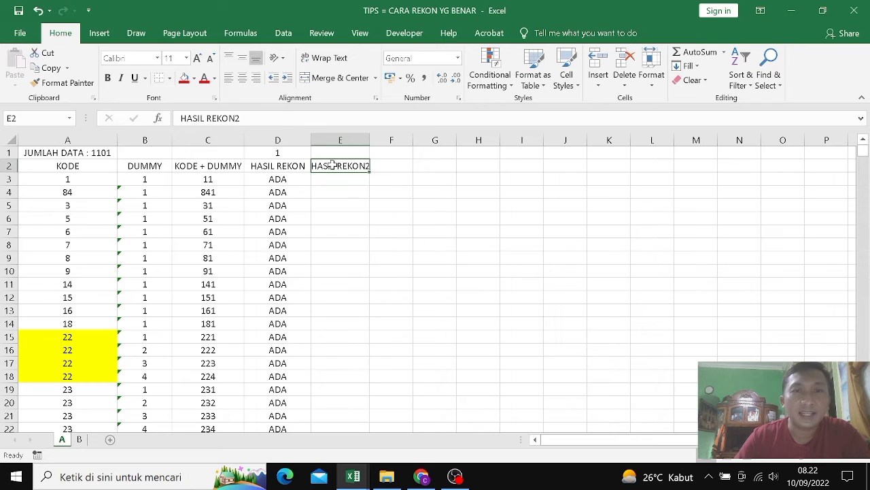
pyautogui.click(235, 117)
pyautogui.press('Return')
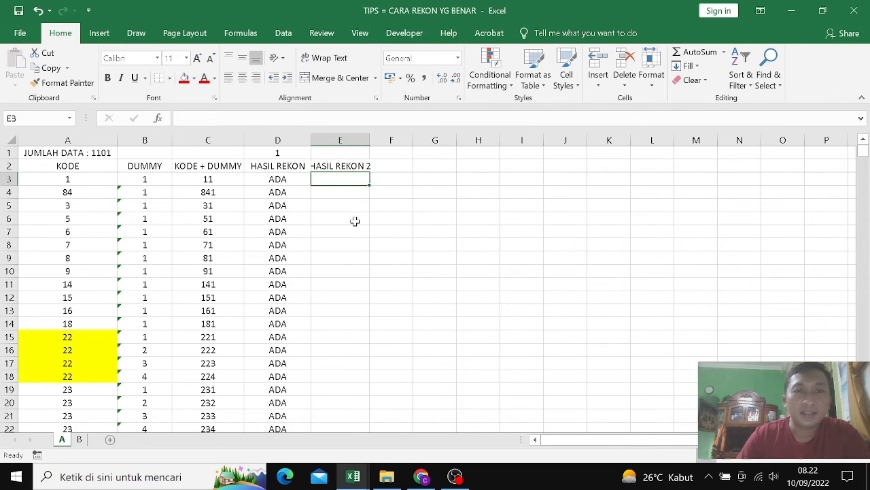
pyautogui.moveTo(382, 139); pyautogui.dragTo(379, 138)
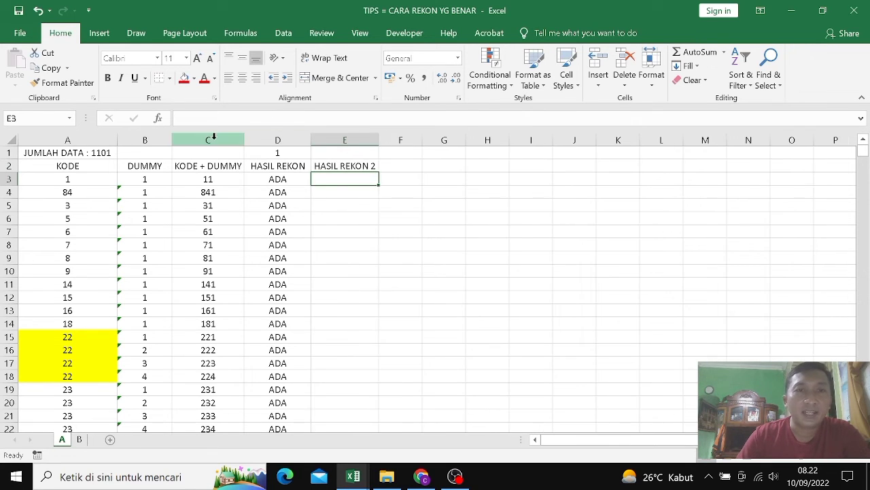
# - Set the font color of the KODE + DUMMY column on sheet A to red
pyautogui.click(213, 139)
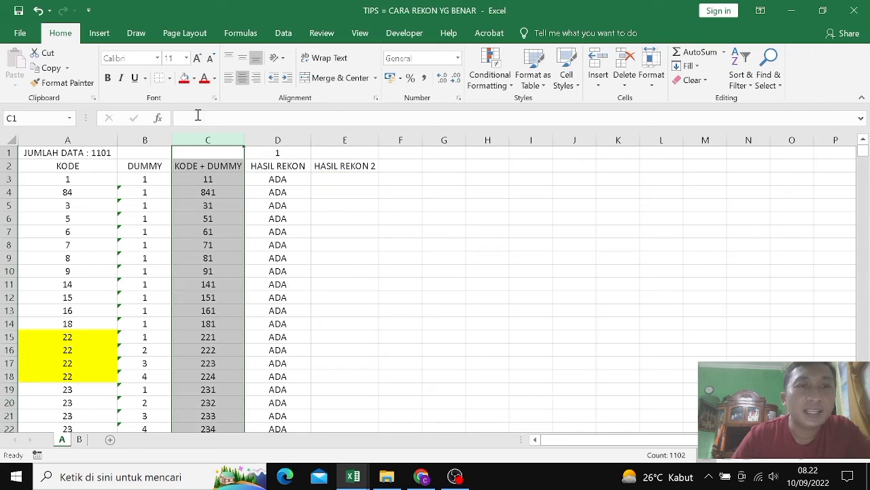
pyautogui.click(203, 77)
pyautogui.click(219, 178)
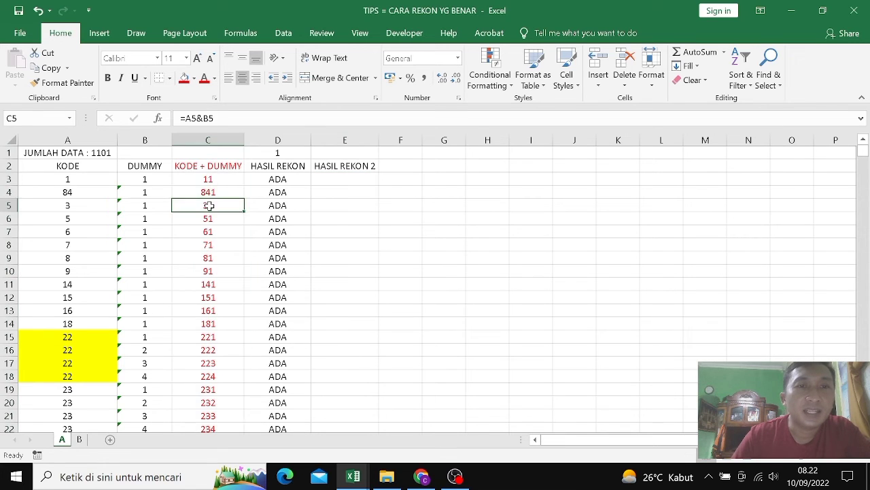
# - Enter =VLOOKUP(C3;B!C3:C1048576;1;0) in E3 on sheet A to look up KODE + DUMMY in sheet B, and center the cell
pyautogui.click(367, 180)
pyautogui.write('=')
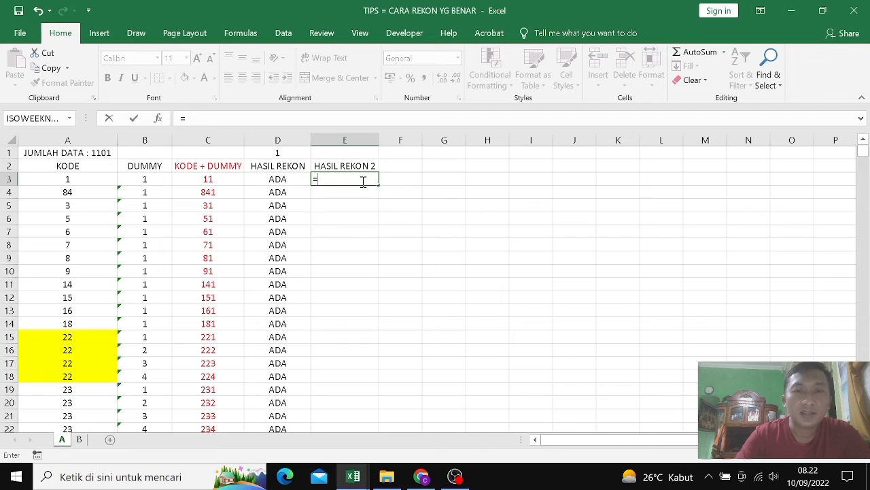
pyautogui.write('VLOOKUP')
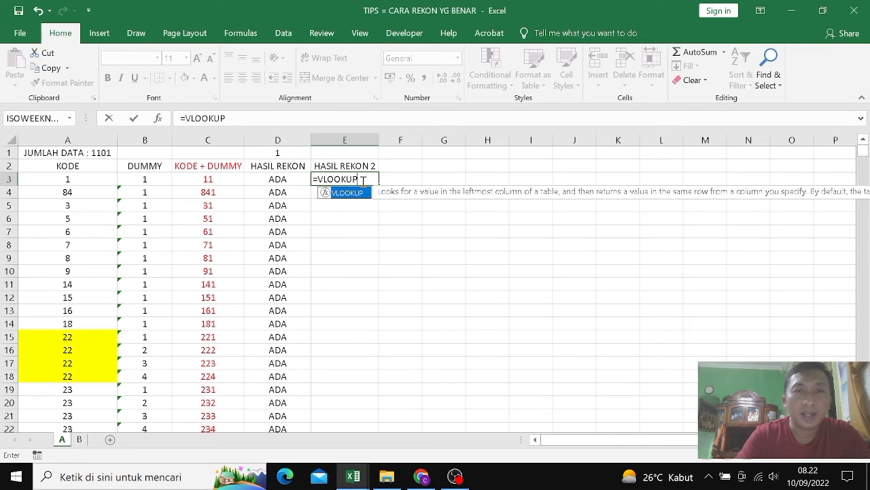
pyautogui.write('(')
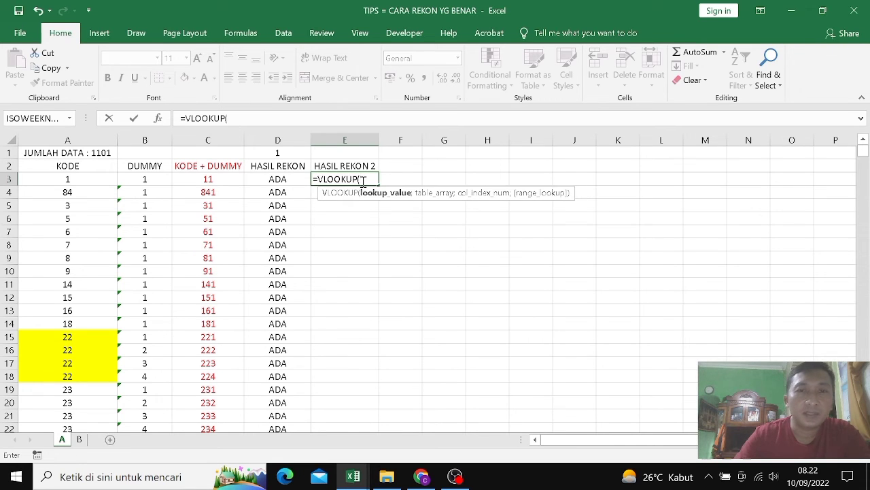
pyautogui.click(212, 179)
pyautogui.write(';')
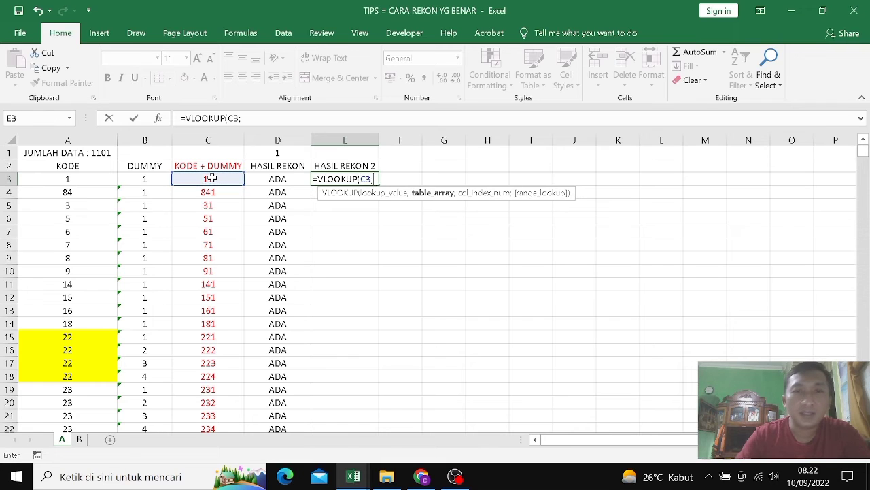
pyautogui.click(80, 440)
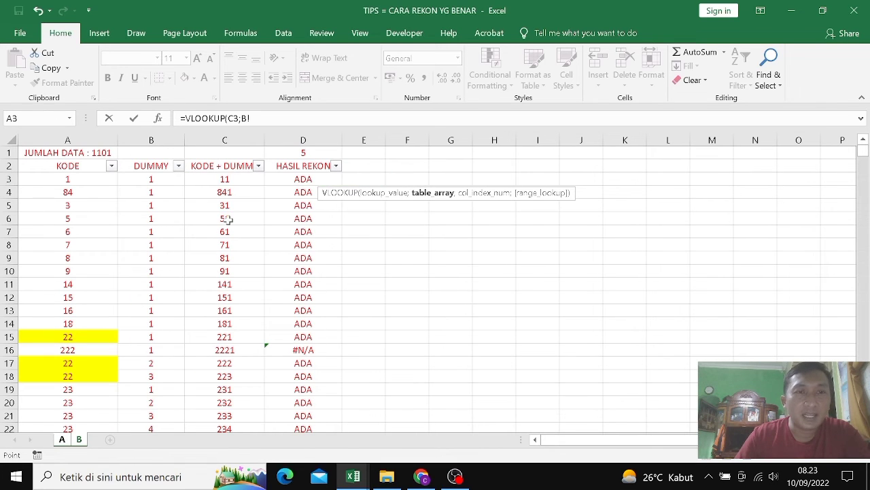
pyautogui.click(233, 182)
pyautogui.write(':C104')
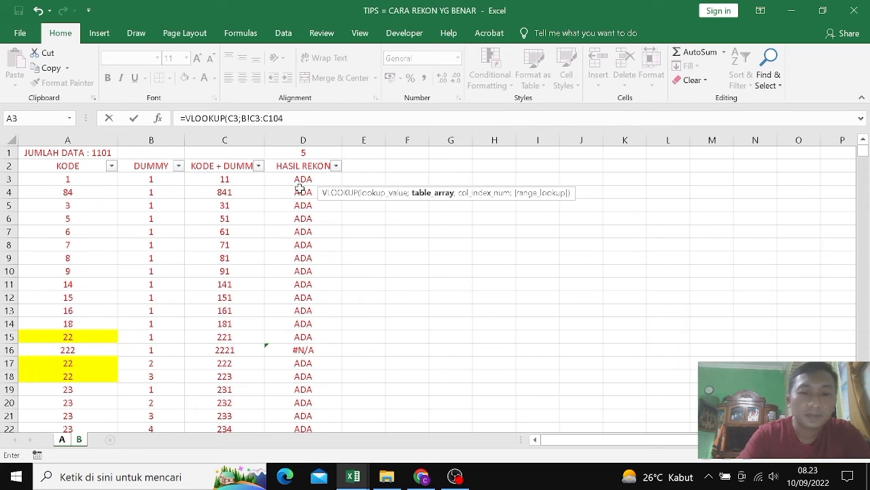
pyautogui.write('8576;1;')
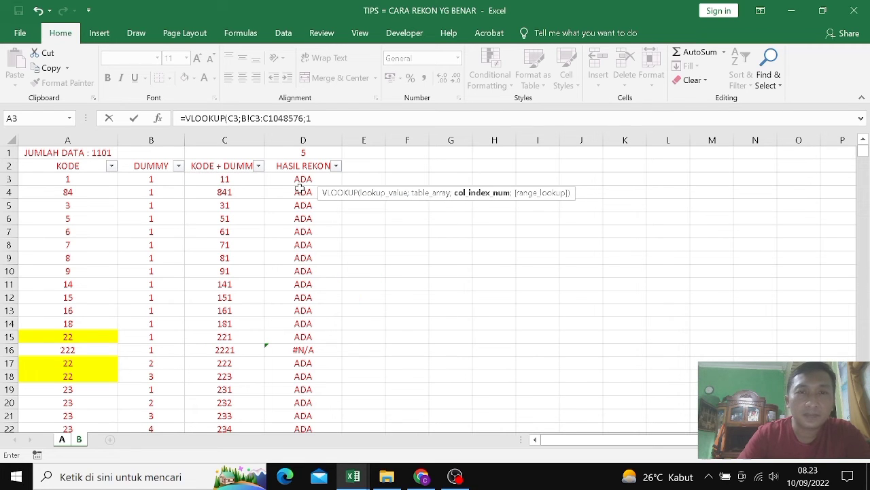
pyautogui.press('Return')
pyautogui.press('Return')
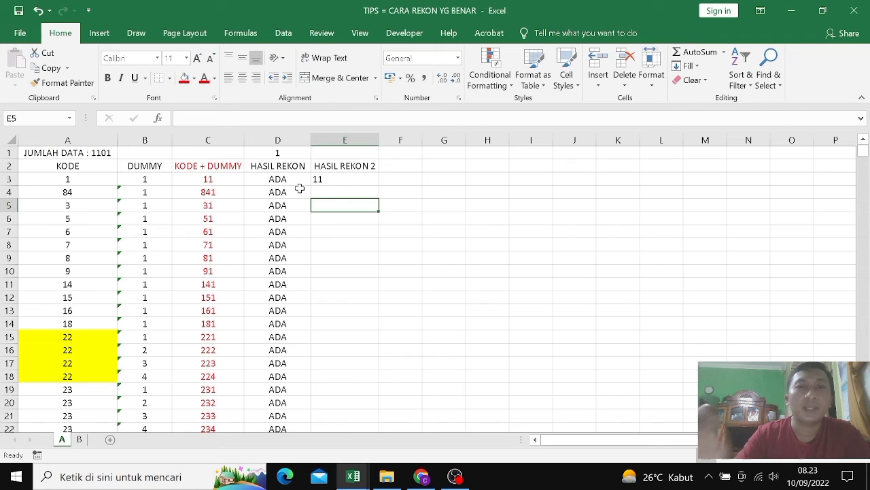
pyautogui.click(347, 179)
pyautogui.click(242, 77)
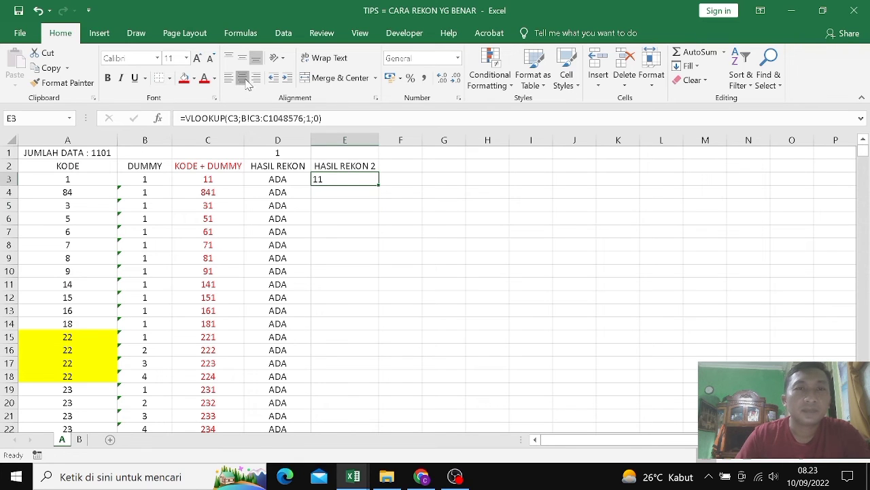
# - Wrap the lookup in E3 in an IF test so it reads =IF(C3=VLOOKUP(C3;B!C3:C1048576;1;0);"ADA")
pyautogui.click(187, 119)
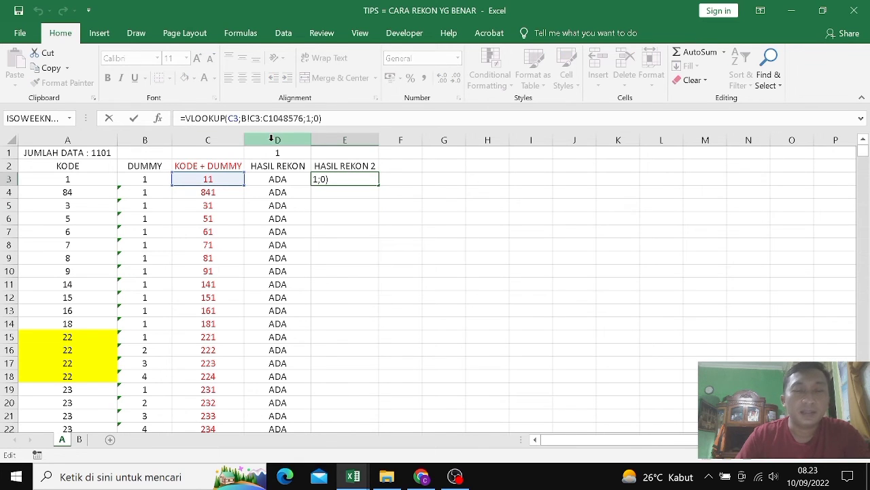
pyautogui.write('IF(')
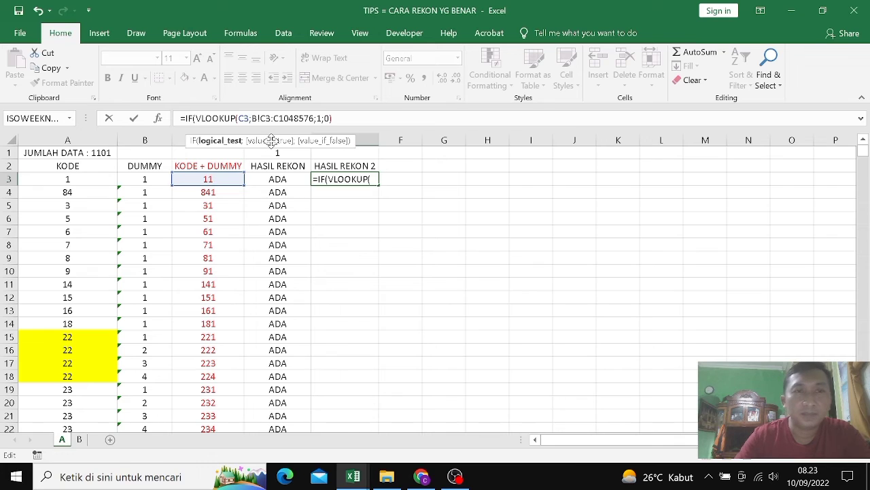
pyautogui.click(231, 179)
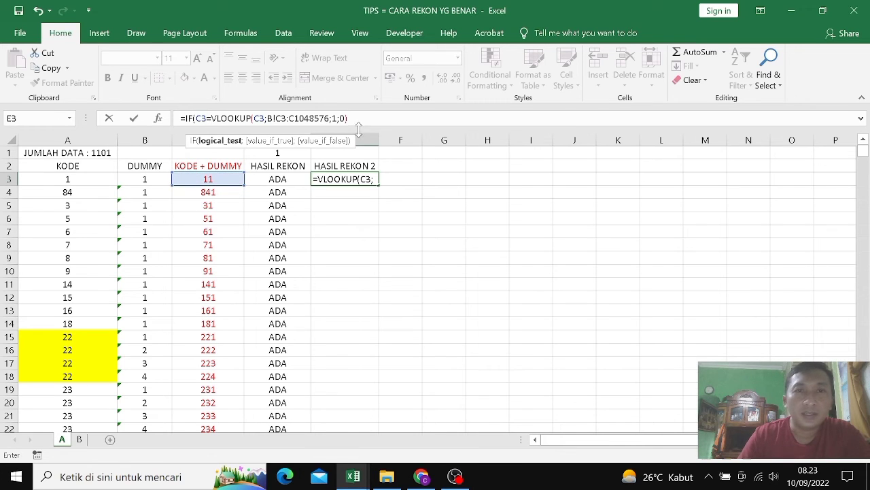
pyautogui.write(';"ADA')
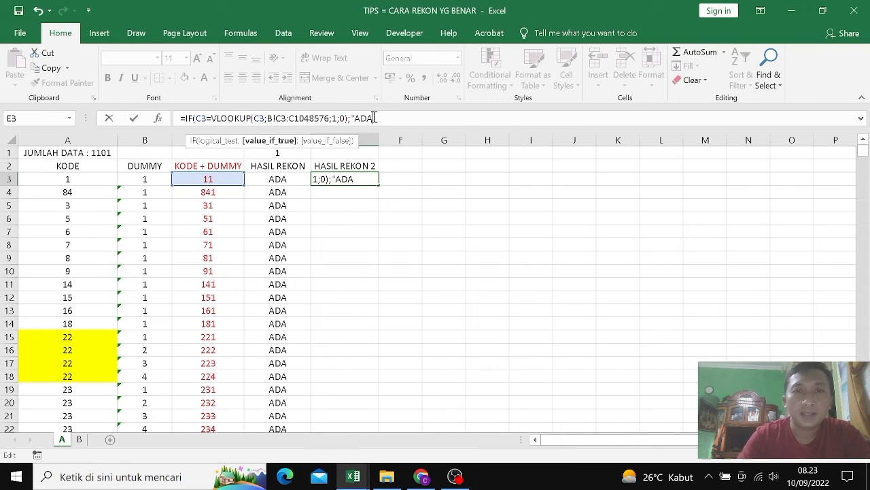
pyautogui.press('Return')
pyautogui.press('Return')
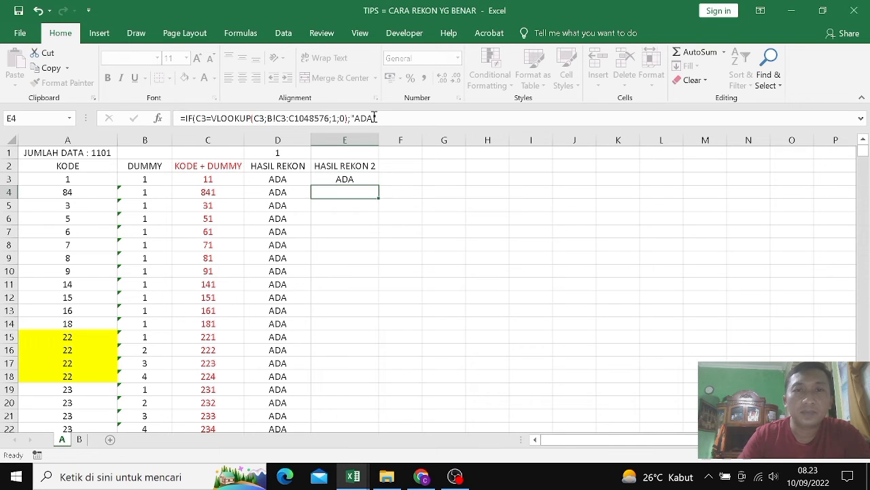
# - Make the lookup range in E3 absolute as B!$C$3:$C$1048576 and fill the formula down the HASIL REKON 2 column
pyautogui.click(358, 179)
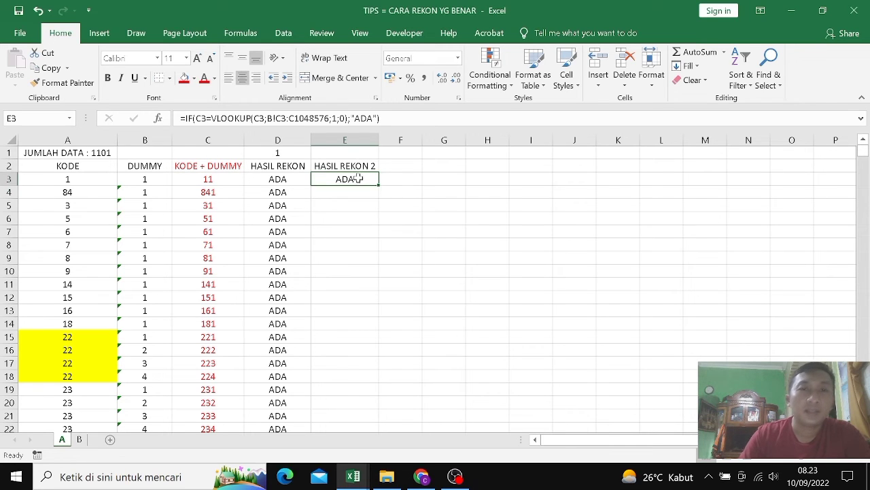
pyautogui.click(277, 118)
pyautogui.write('$')
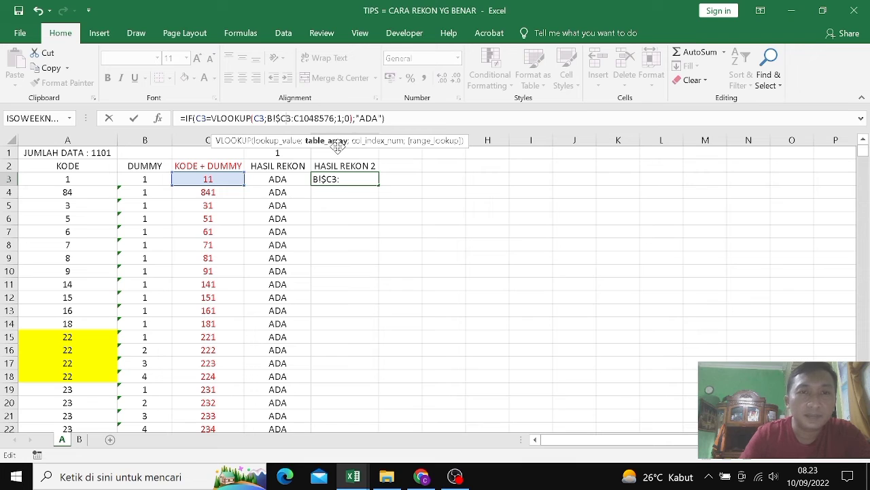
pyautogui.press('Right')
pyautogui.write('$')
pyautogui.press('Right')
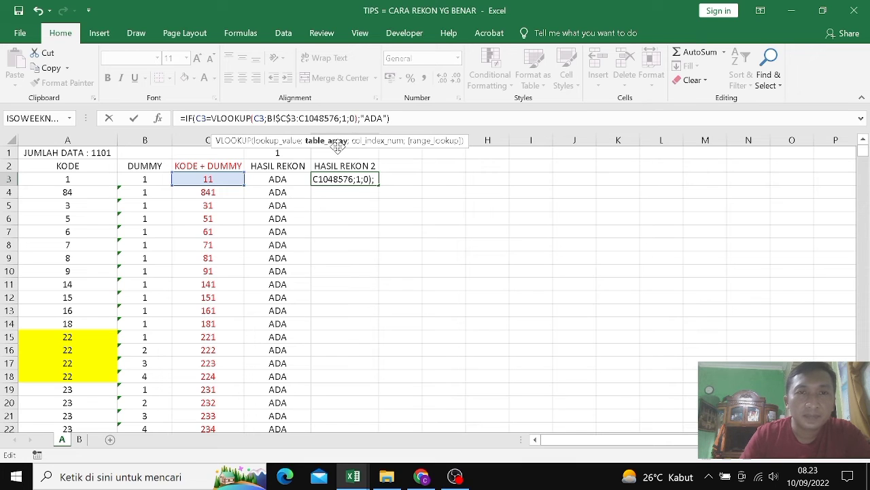
pyautogui.write('$')
pyautogui.press('Right')
pyautogui.write('$')
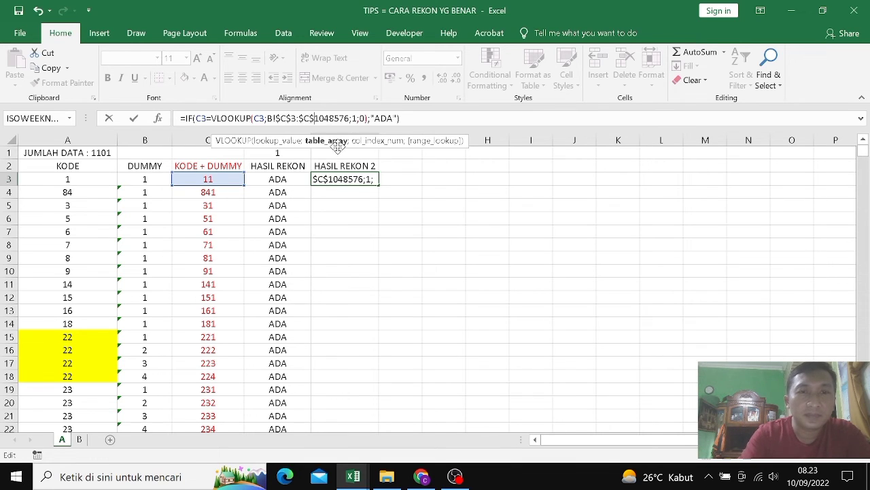
pyautogui.press('Return')
pyautogui.click(367, 179)
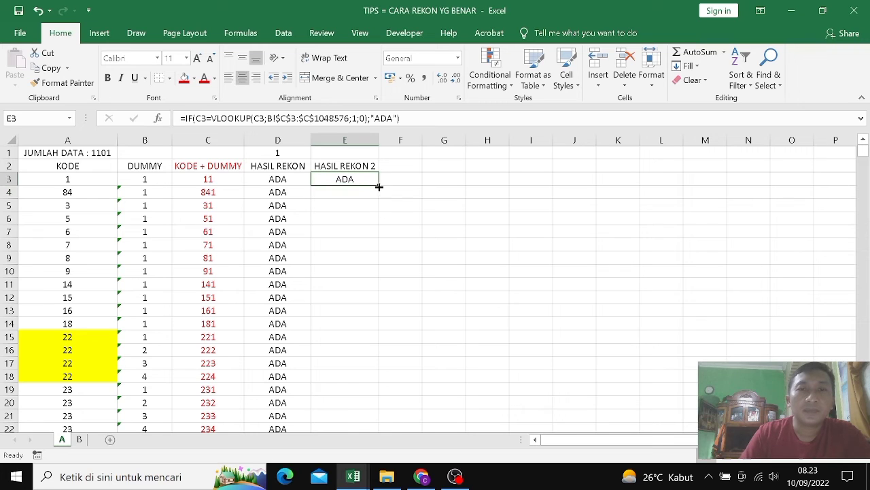
pyautogui.doubleClick(378, 186)
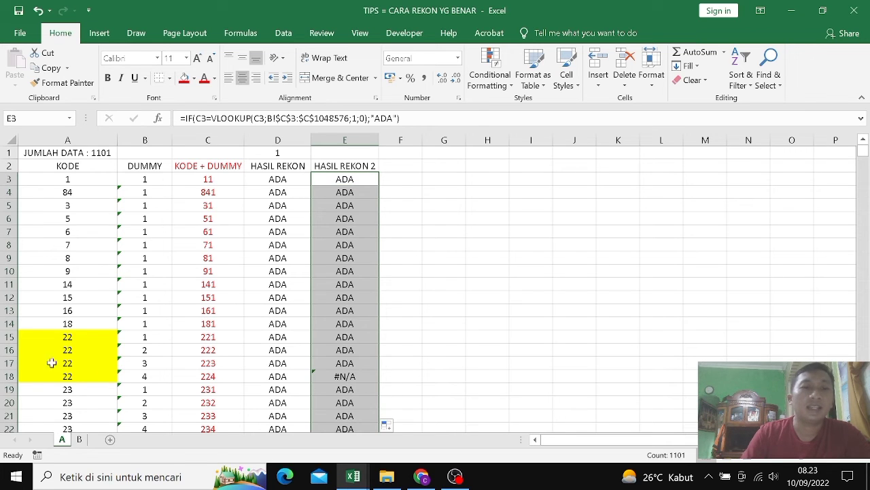
# - Compare row 18 of sheet A, including its HASIL REKON 2 formula, with the DUMMY cell in row 18 of sheet B
pyautogui.click(9, 376)
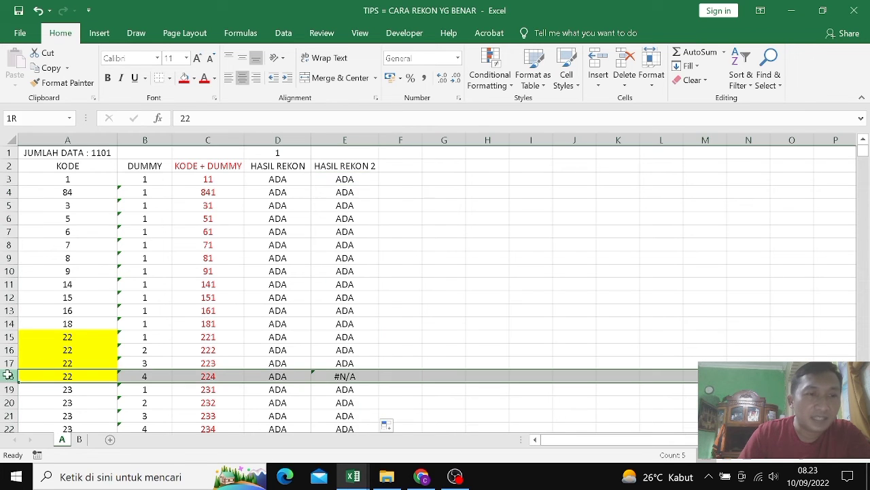
pyautogui.click(351, 376)
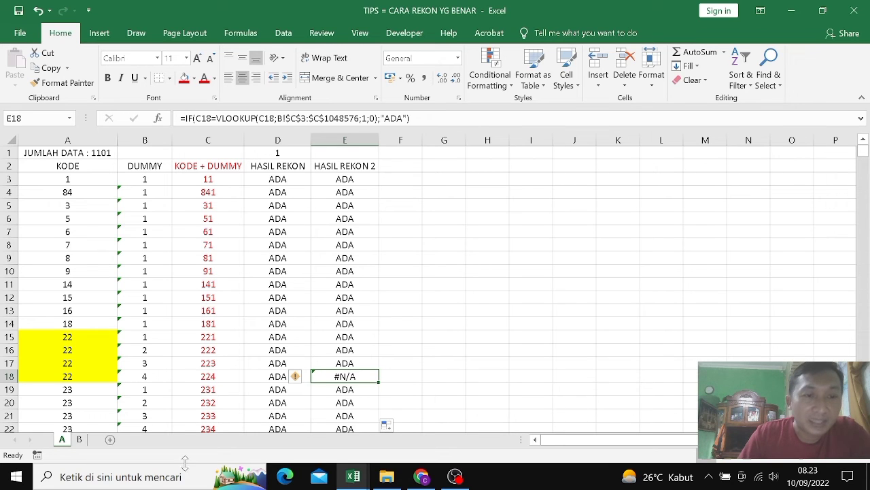
pyautogui.click(79, 440)
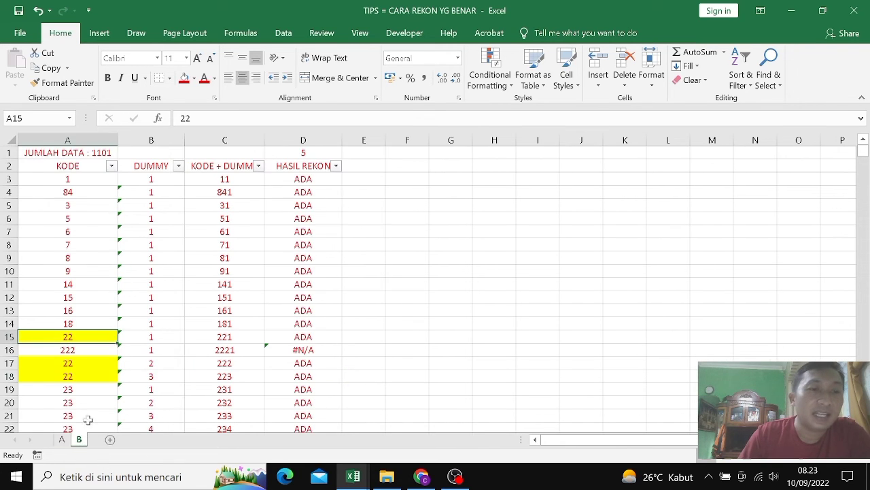
pyautogui.click(151, 375)
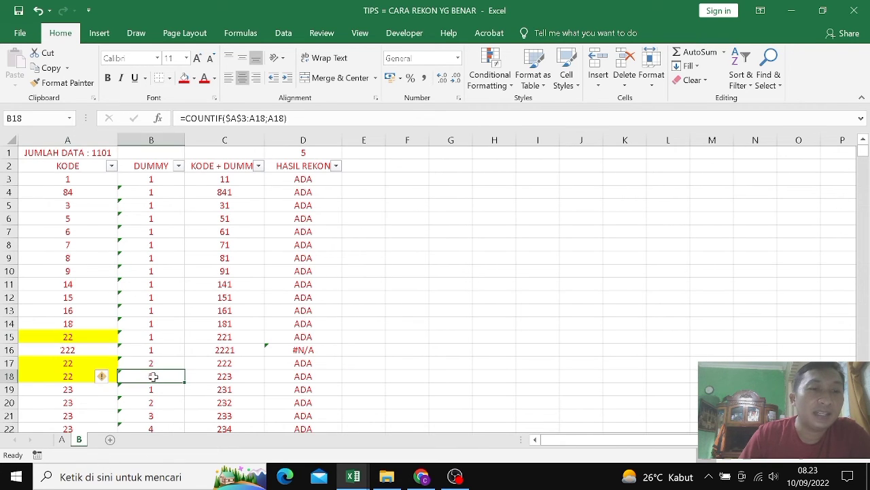
pyautogui.click(62, 440)
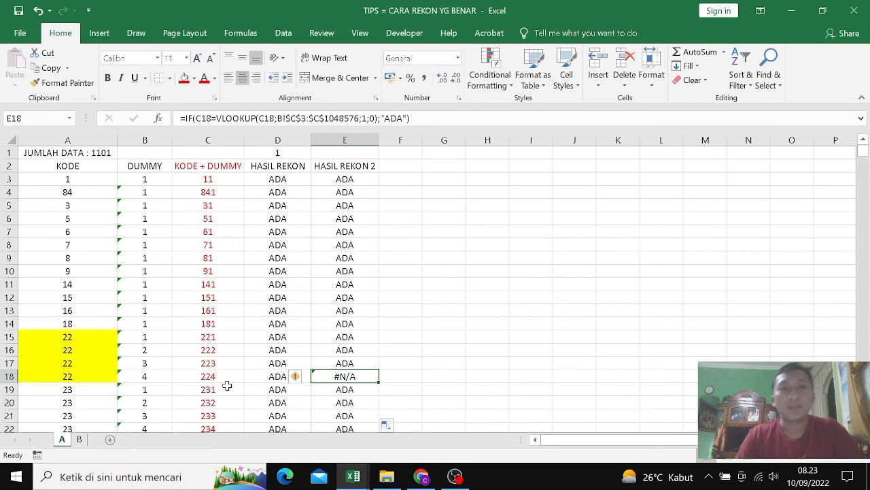
pyautogui.moveTo(246, 140); pyautogui.dragTo(249, 140)
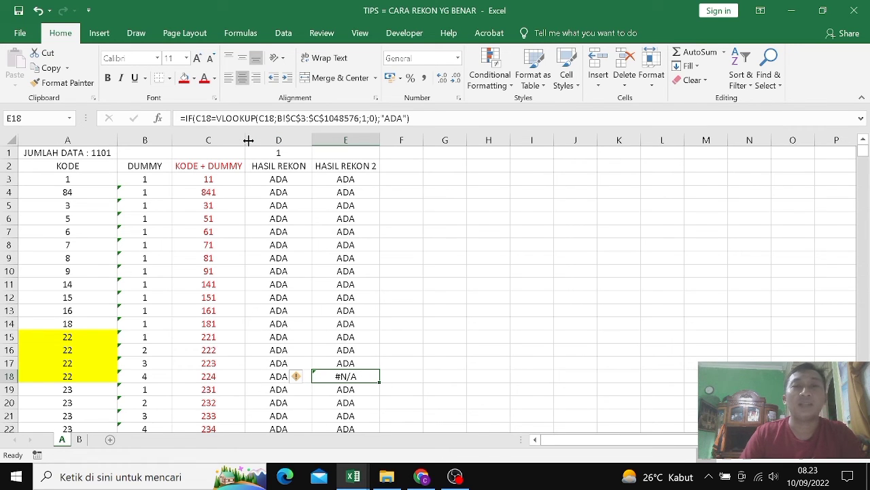
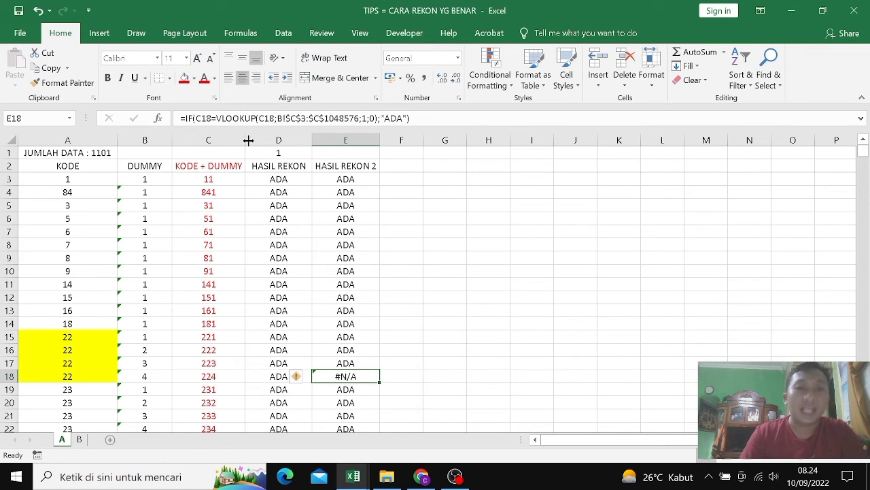
# - Check the last and first rows of the KODE data on sheet A, and inspect DUMMY and HASIL REKON 2 around row 18
pyautogui.click(69, 303)
pyautogui.hotkey('ctrl', 'Down')
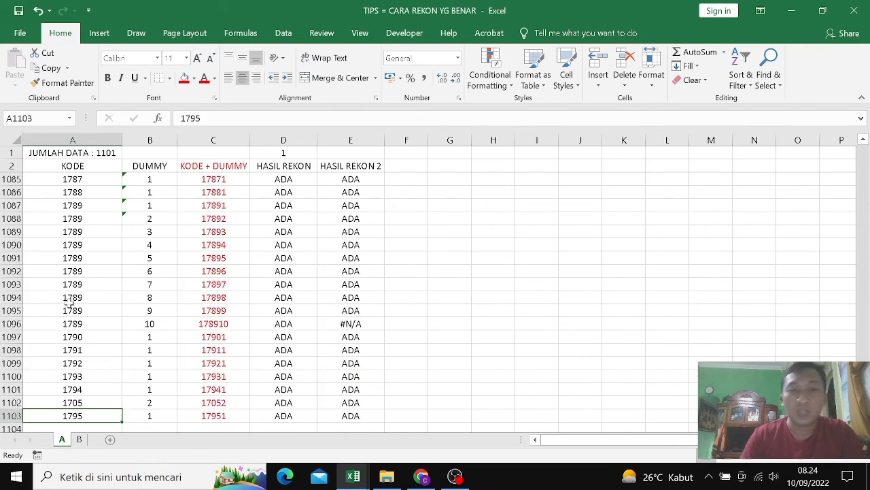
pyautogui.hotkey('ctrl', 'Up')
pyautogui.press('Down')
pyautogui.press('Down')
pyautogui.press('Down')
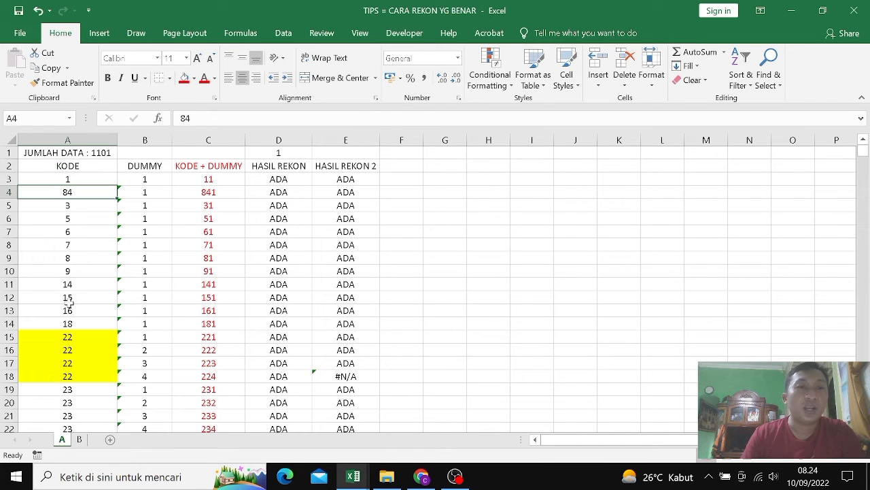
pyautogui.click(142, 363)
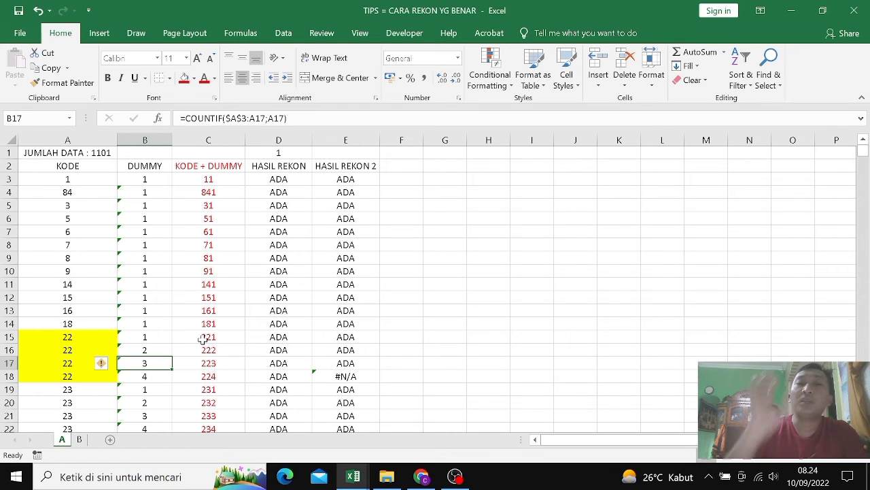
pyautogui.click(343, 324)
pyautogui.click(355, 378)
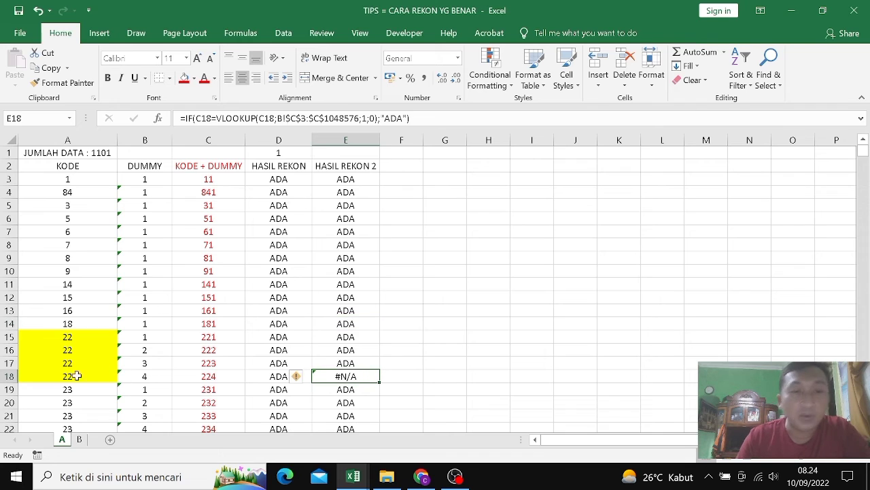
pyautogui.click(10, 376)
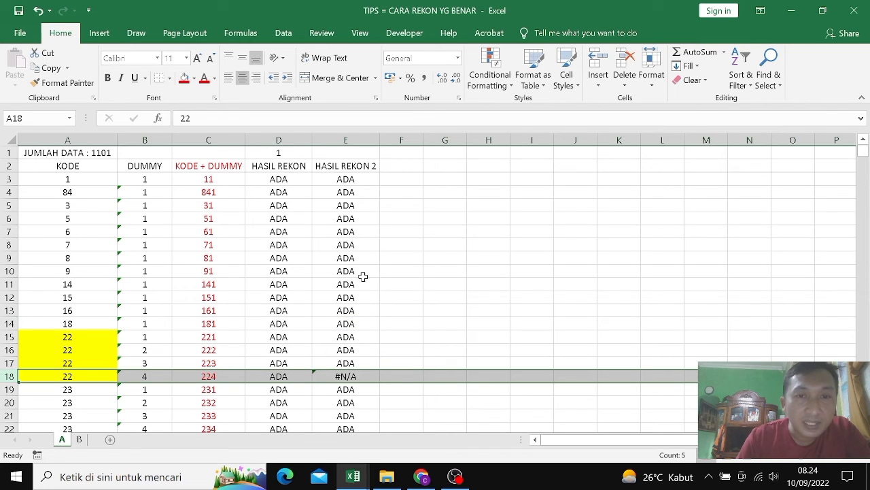
# - Copy the #N/A count formula from D1 to E1 on sheet A to count the mismatches in HASIL REKON 2
pyautogui.click(277, 151)
pyautogui.hotkey('ctrl', 'c')
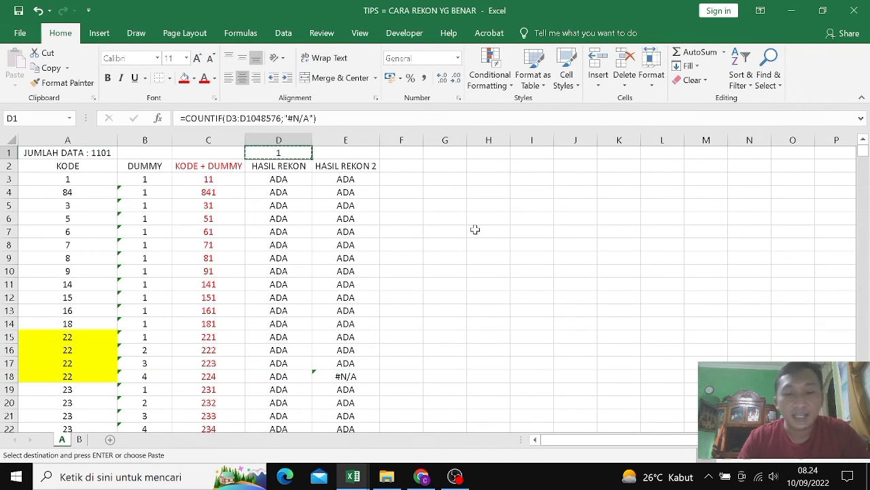
pyautogui.press('Right')
pyautogui.press('Return')
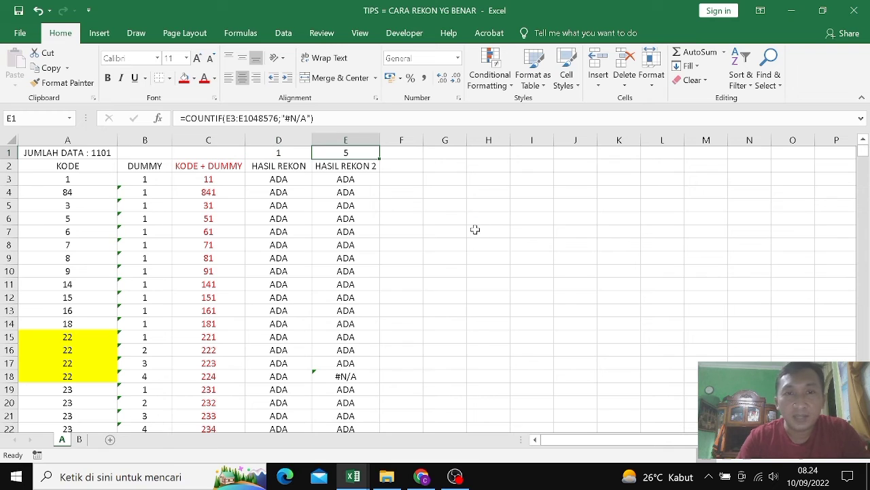
# - Add filters to header row 2 on sheet A and filter HASIL REKON 2 to show only #N/A
pyautogui.click(9, 166)
pyautogui.click(284, 32)
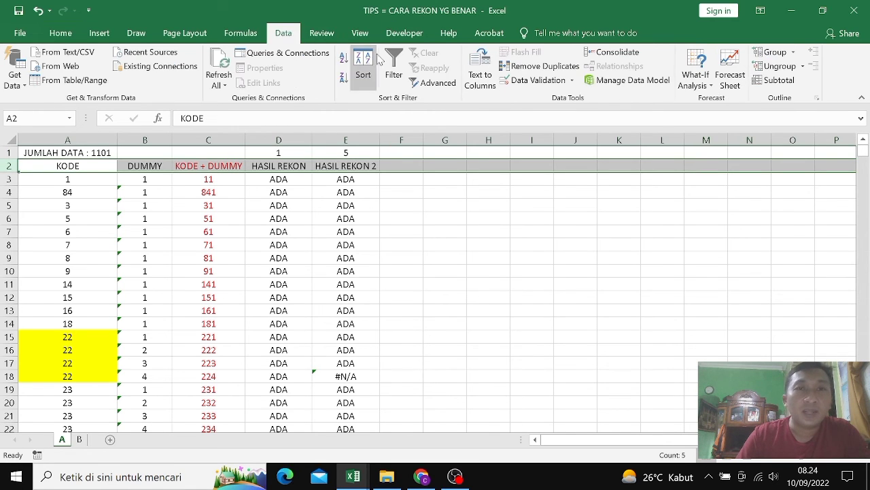
pyautogui.click(394, 68)
pyautogui.click(373, 166)
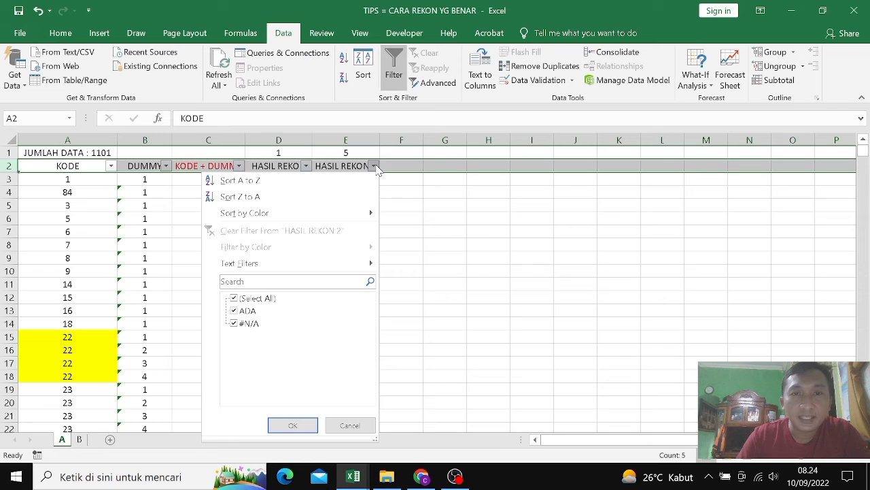
pyautogui.click(249, 299)
pyautogui.click(250, 323)
pyautogui.click(291, 424)
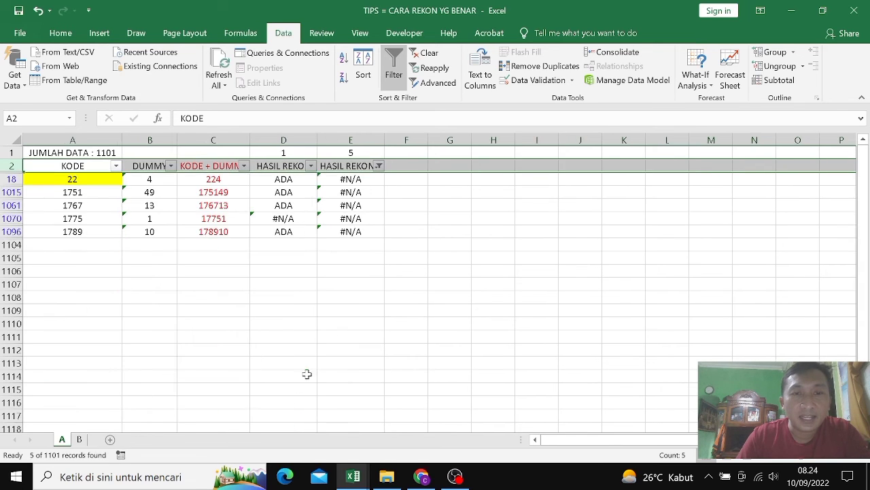
# - Examine the KODE, DUMMY and KODE + DUMMY values of the filtered #N/A rows on sheet A, with a look at sheet B
pyautogui.click(87, 179)
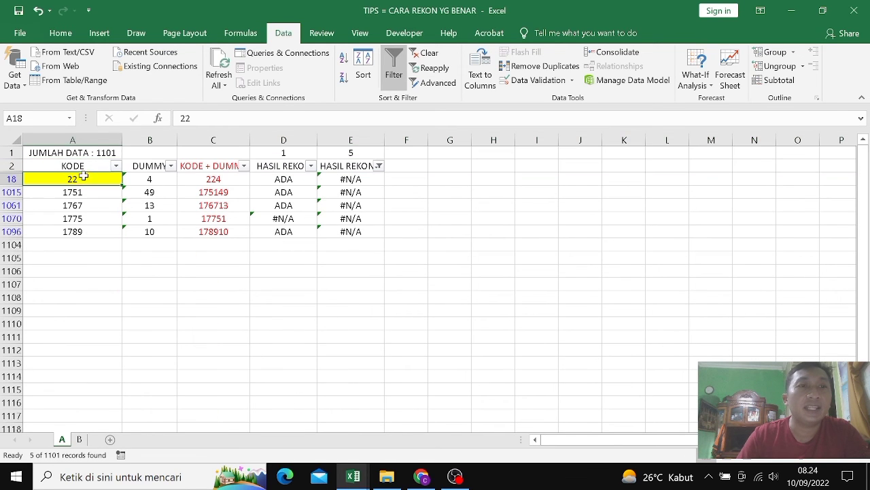
pyautogui.click(159, 180)
pyautogui.click(85, 192)
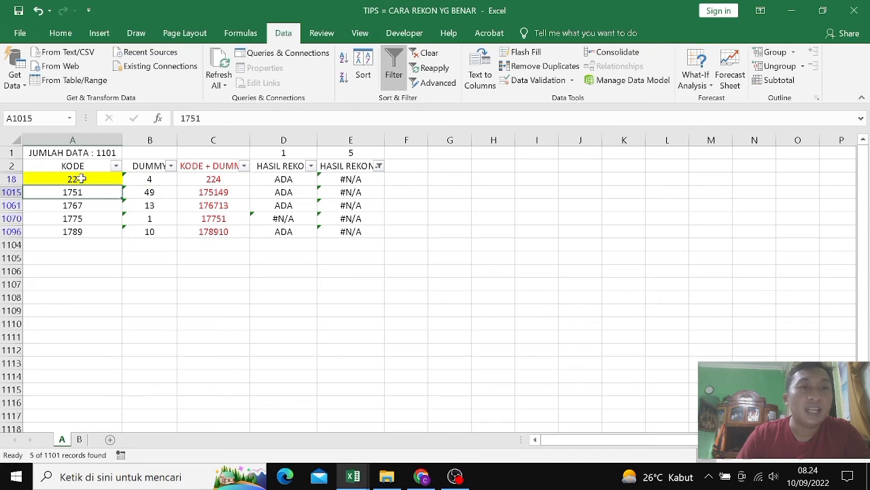
pyautogui.moveTo(81, 180); pyautogui.dragTo(82, 235)
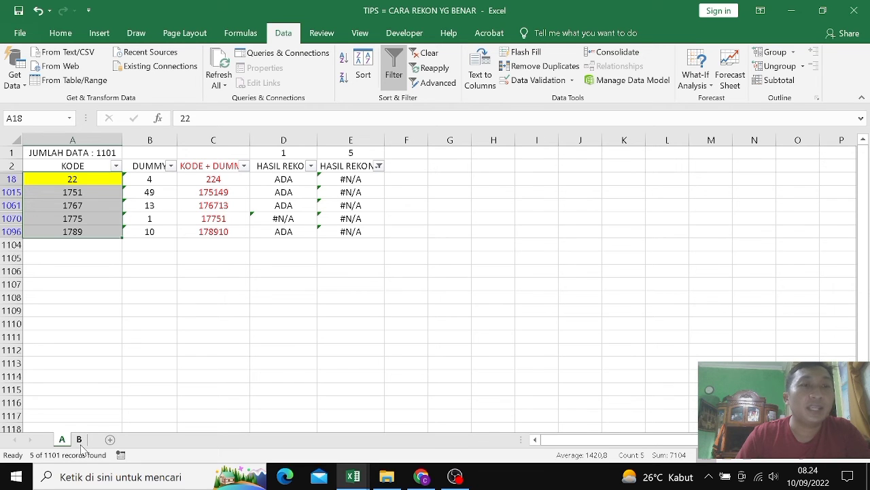
pyautogui.click(85, 310)
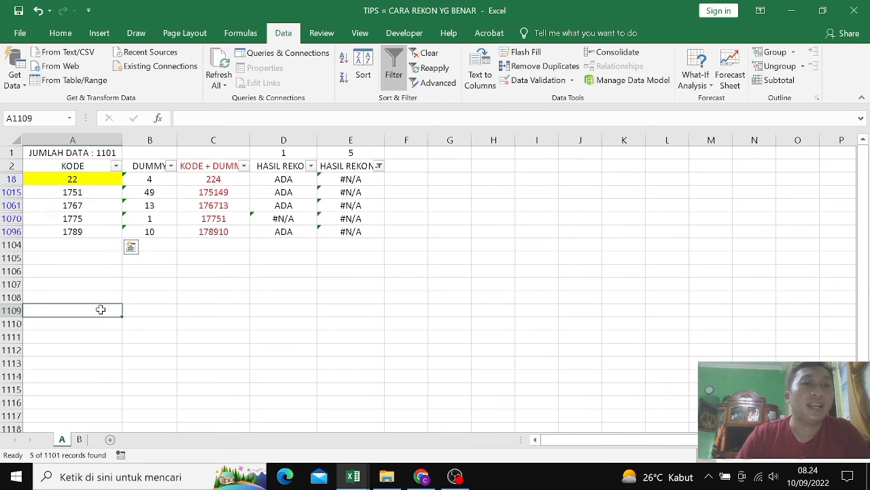
pyautogui.click(87, 205)
pyautogui.click(79, 440)
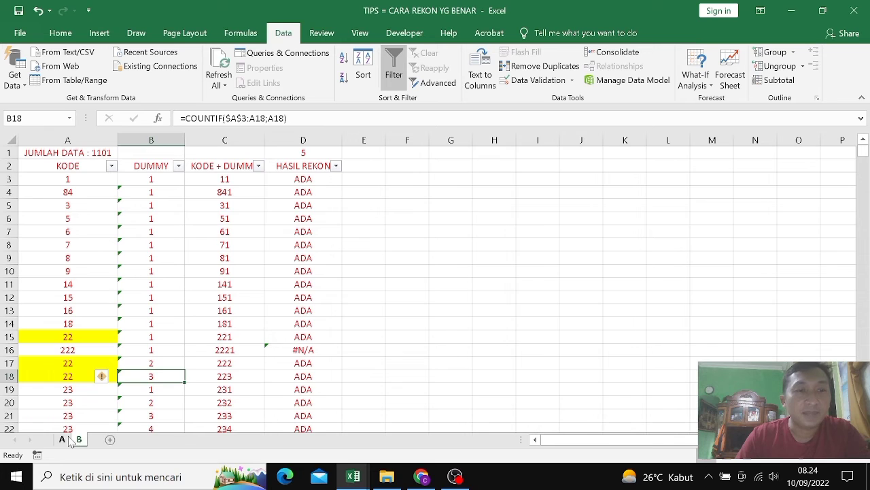
pyautogui.click(62, 439)
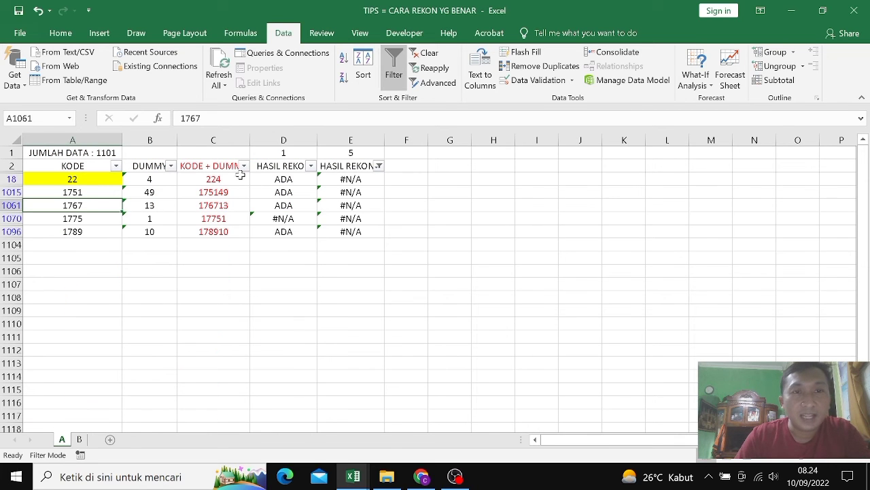
pyautogui.click(219, 170)
pyautogui.click(217, 141)
pyautogui.click(209, 193)
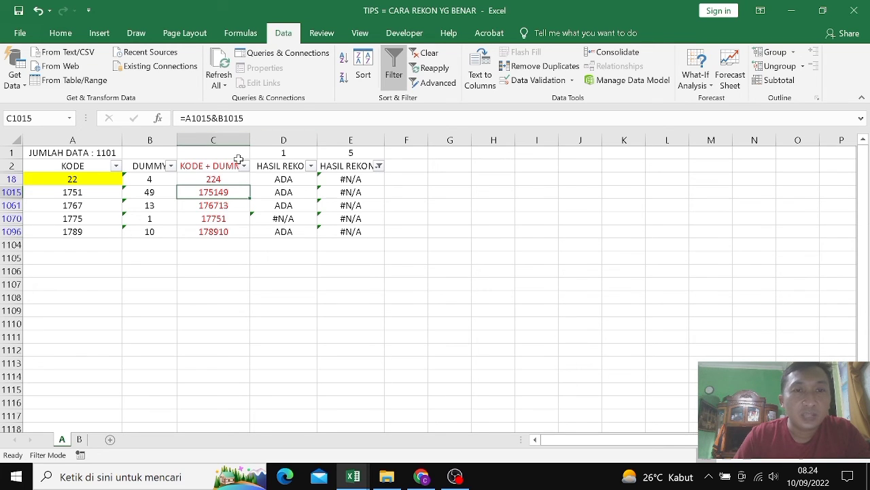
# - Search sheet B's KODE + DUMMY filter for 175149 copied from C1015 on sheet A, leaving the column unfiltered
pyautogui.hotkey('ctrl', 'c')
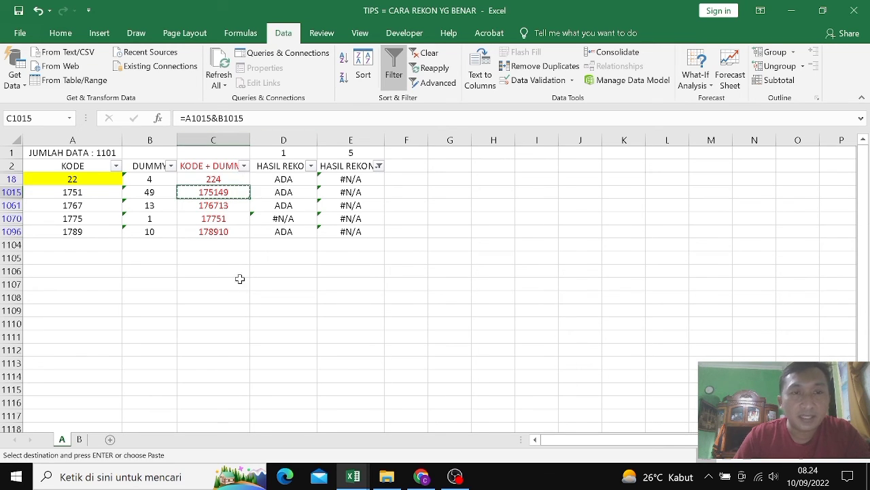
pyautogui.click(79, 440)
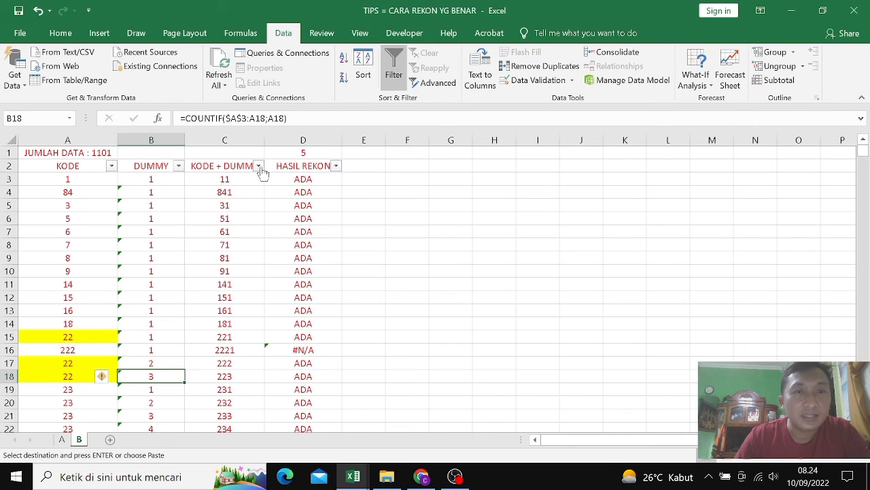
pyautogui.click(259, 168)
pyautogui.click(159, 281)
pyautogui.hotkey('ctrl', 'v')
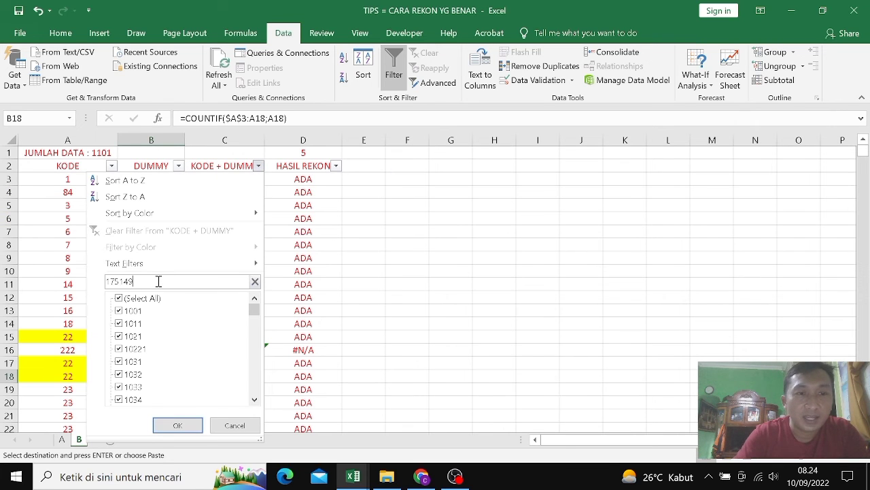
pyautogui.press('Escape')
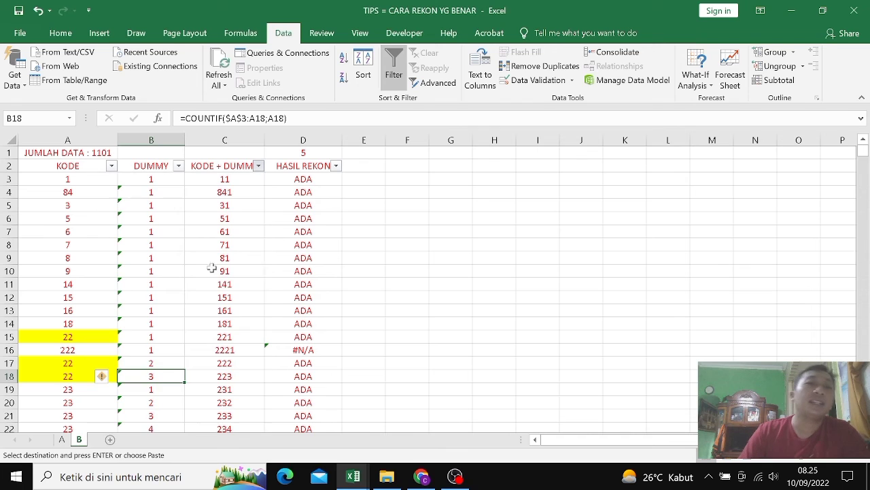
pyautogui.press('Escape')
pyautogui.click(224, 271)
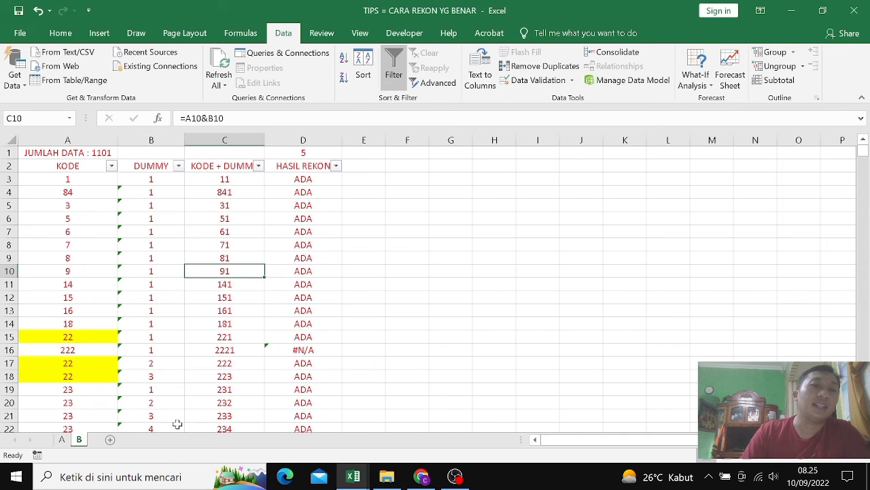
# - Copy the value 224 from C18 on sheet A and filter sheet B's KODE + DUMMY column by it
pyautogui.click(62, 439)
pyautogui.click(214, 179)
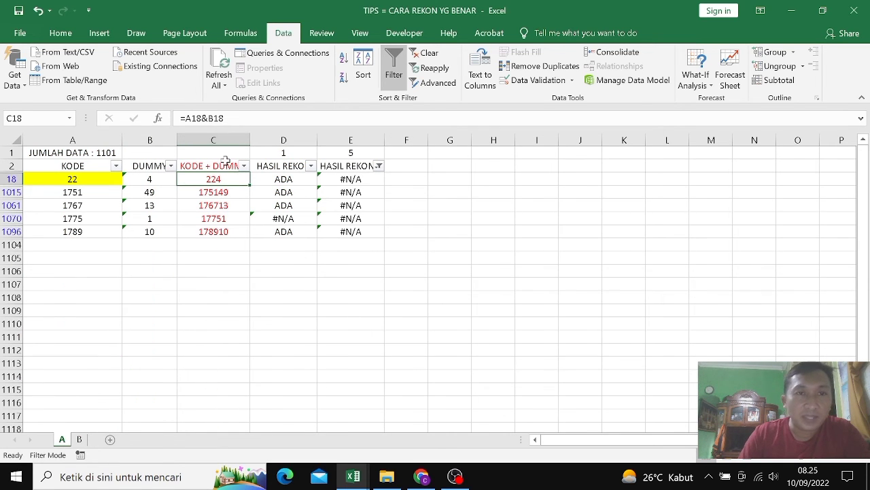
pyautogui.hotkey('ctrl', 'c')
pyautogui.click(79, 439)
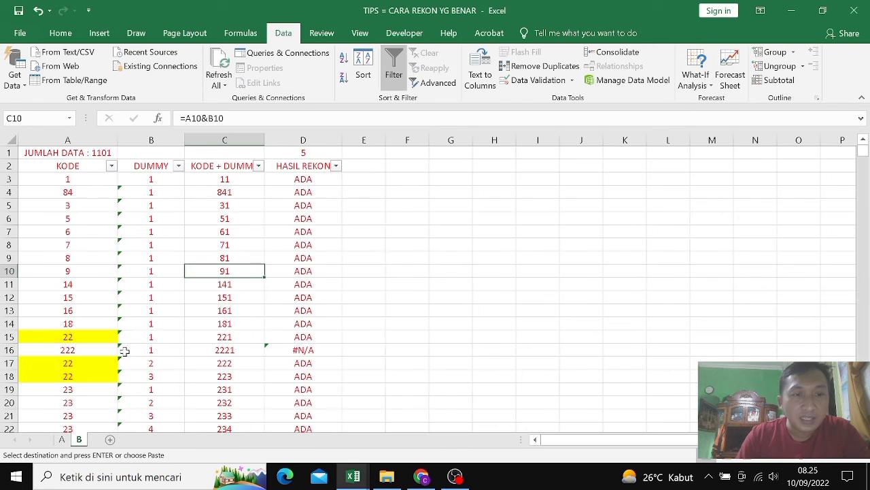
pyautogui.click(259, 166)
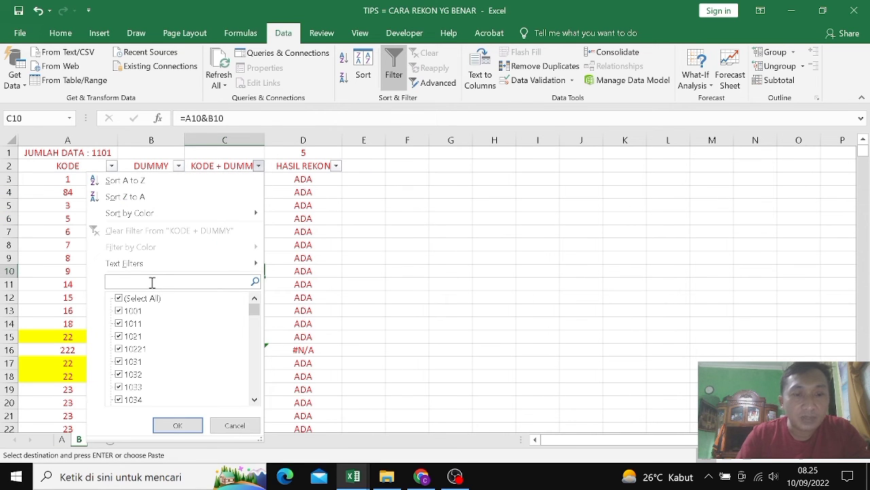
pyautogui.hotkey('ctrl', 'v')
pyautogui.press('Return')
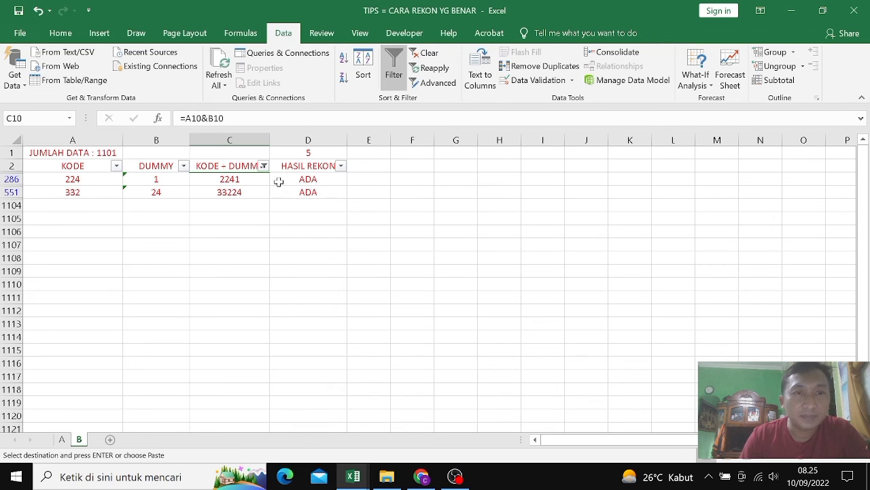
# - Show all rows again in sheet B's KODE + DUMMY column
pyautogui.click(257, 169)
pyautogui.click(264, 168)
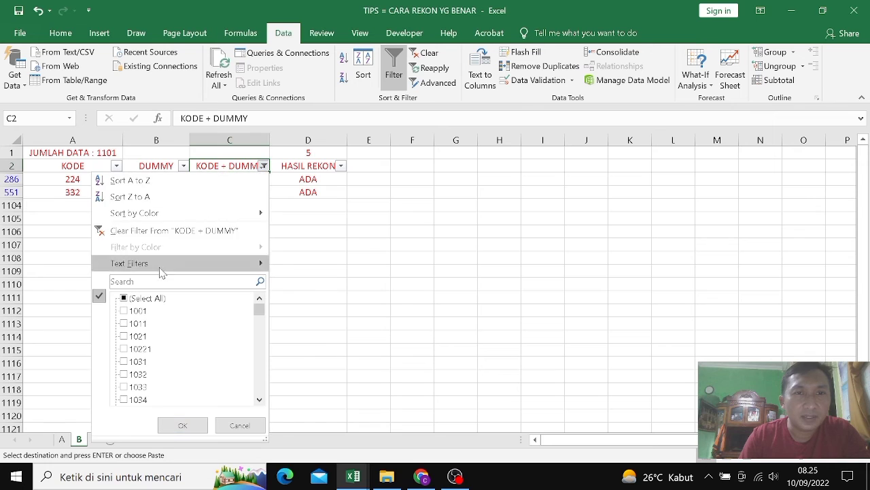
pyautogui.click(139, 299)
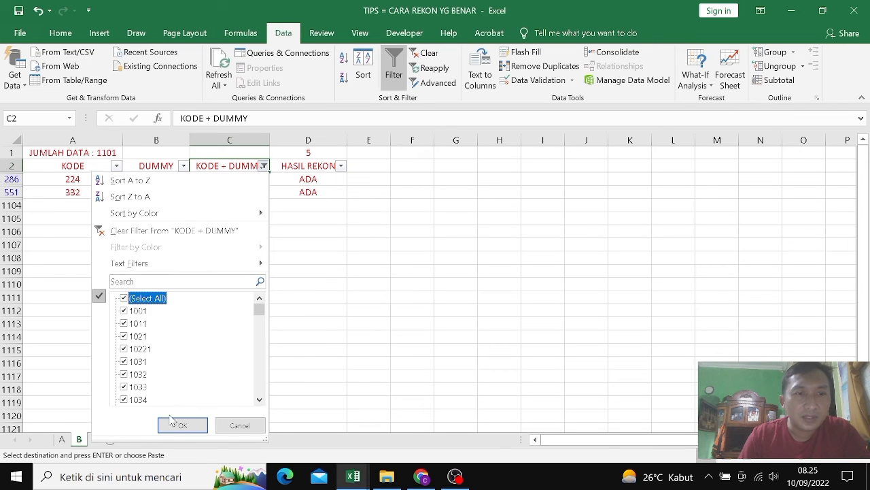
pyautogui.click(175, 423)
# - Search sheet B's KODE + DUMMY filter list for 224 from C18 on sheet A, without applying a filter
pyautogui.click(62, 439)
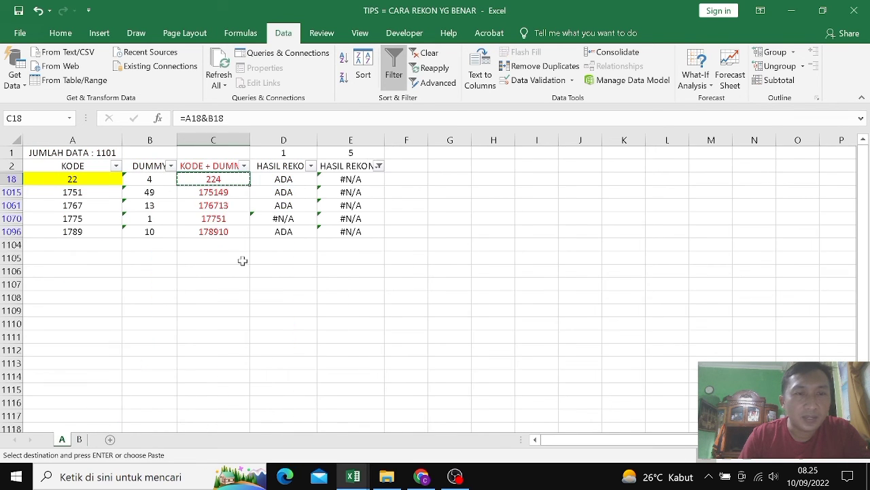
pyautogui.press('Escape')
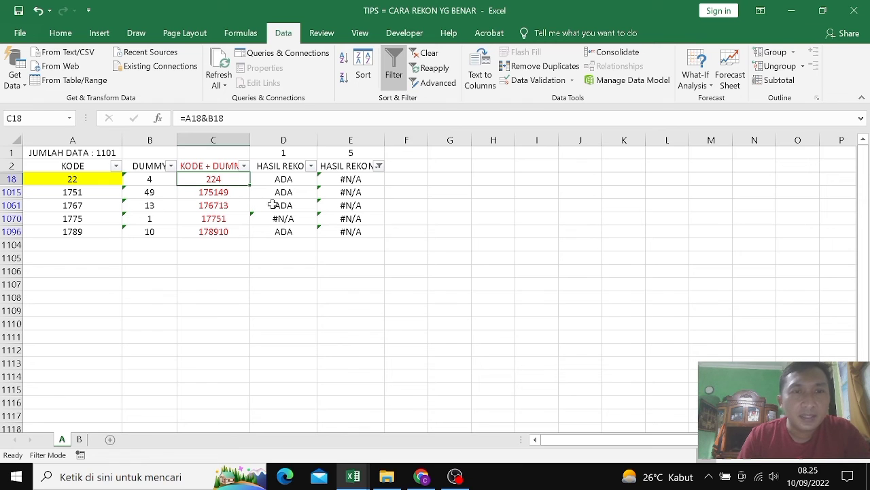
pyautogui.hotkey('ctrl', 'c')
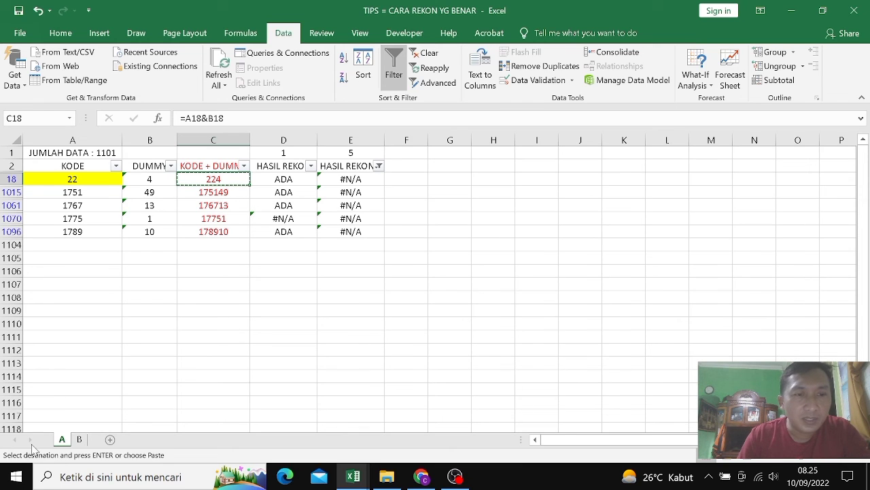
pyautogui.click(79, 440)
pyautogui.click(259, 166)
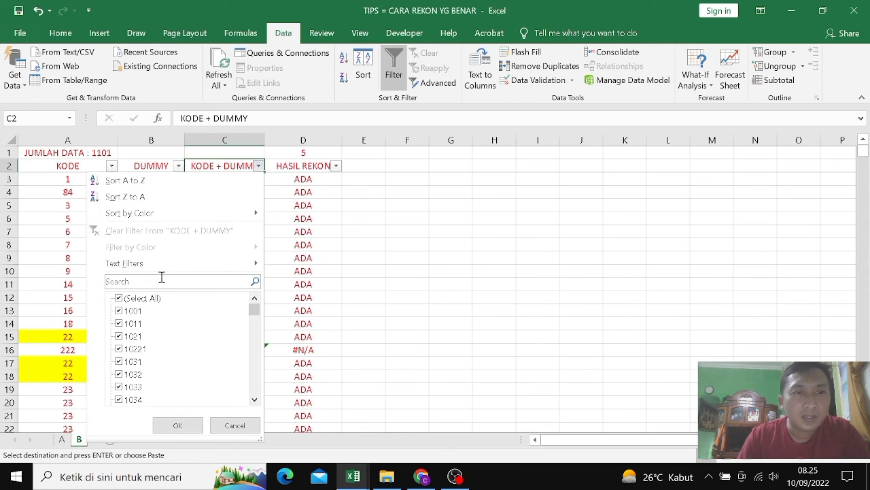
pyautogui.click(144, 300)
pyautogui.click(145, 283)
pyautogui.write('2')
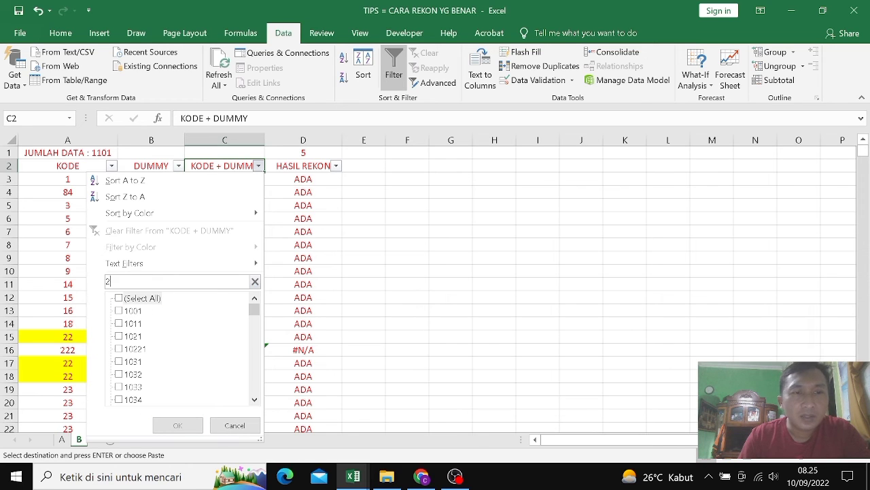
pyautogui.write('24')
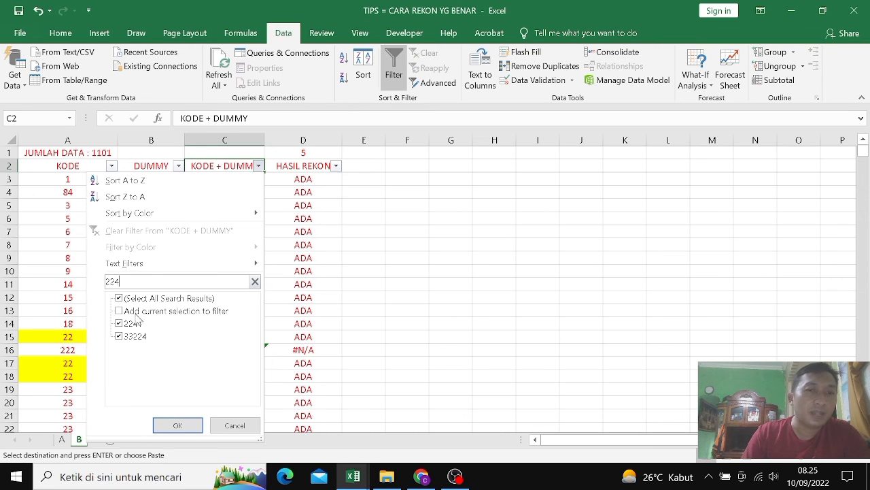
pyautogui.click(235, 425)
pyautogui.click(239, 244)
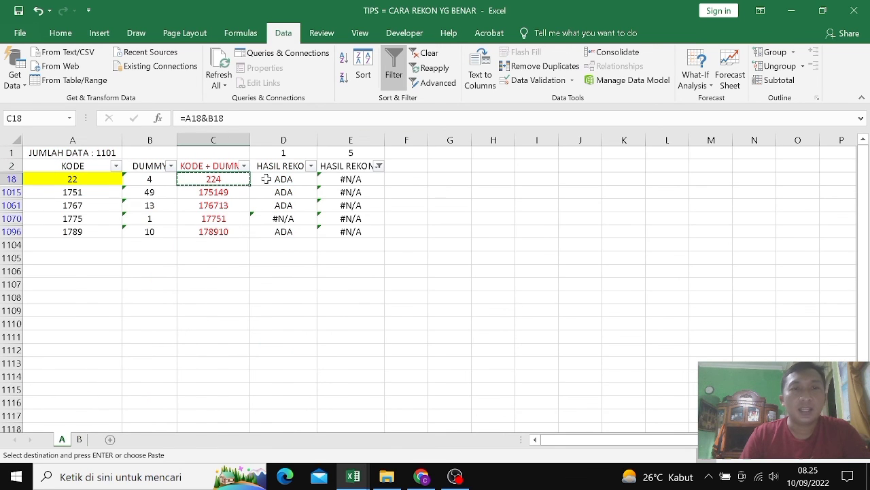
# - Remove the #N/A filter from HASIL REKON 2 on sheet A so all rows are shown
pyautogui.press('Escape')
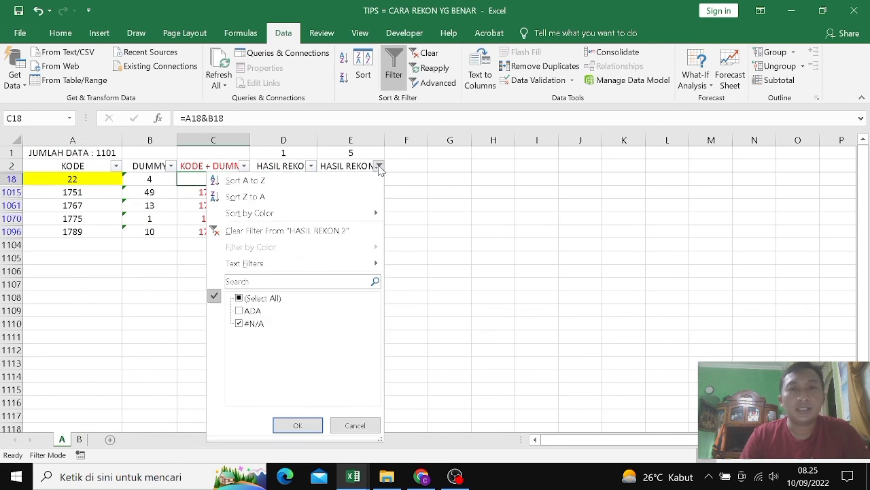
pyautogui.click(379, 166)
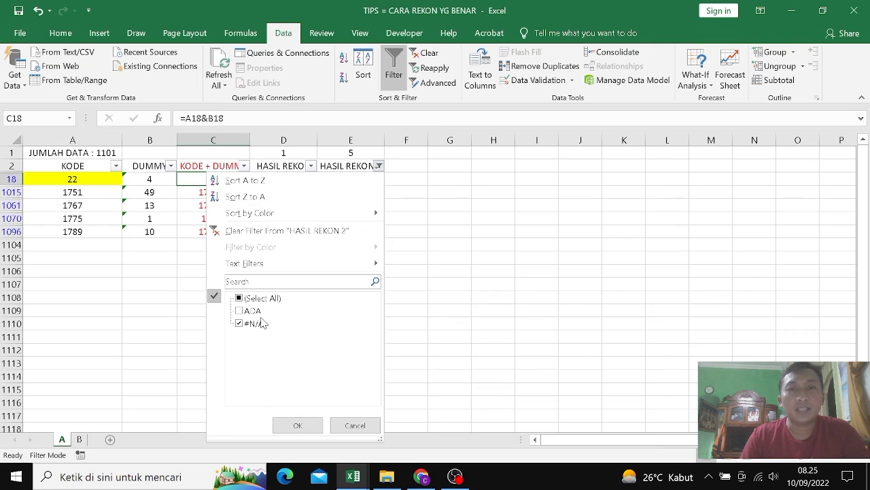
pyautogui.click(296, 425)
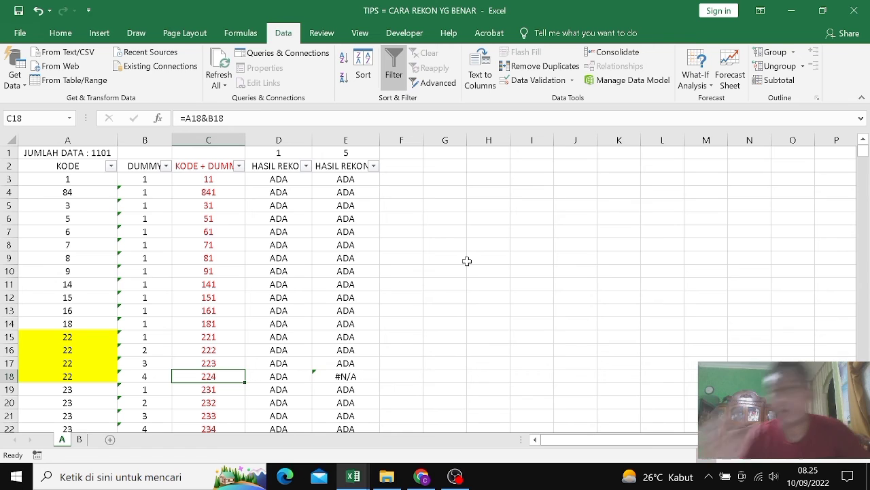
# - Examine the DUMMY, KODE + DUMMY, HASIL REKON and HASIL REKON 2 formulas around row 18 on sheet A
pyautogui.click(231, 234)
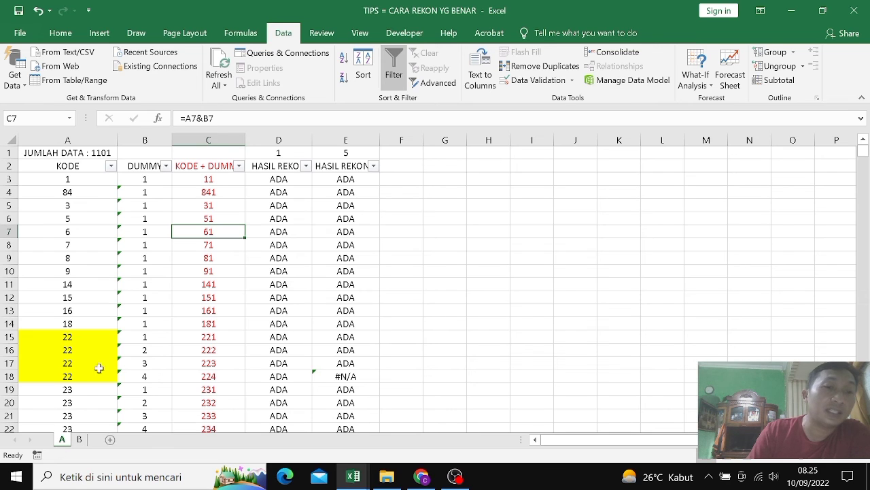
pyautogui.click(337, 377)
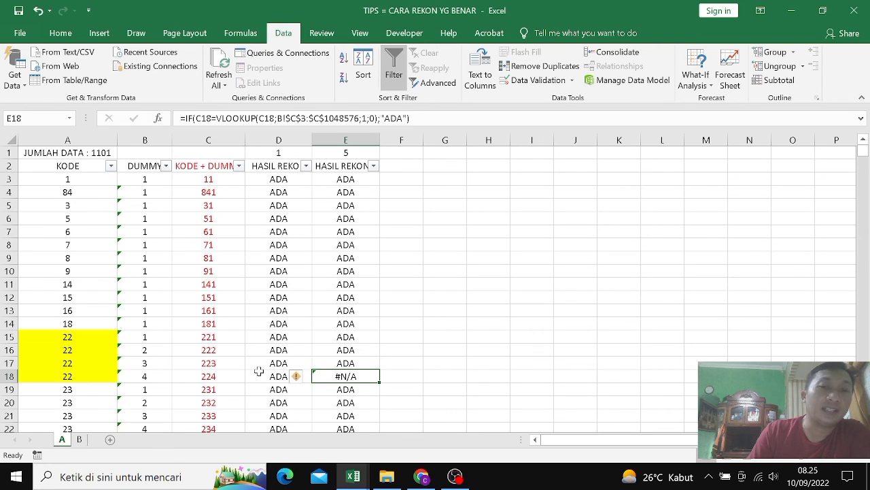
pyautogui.click(204, 362)
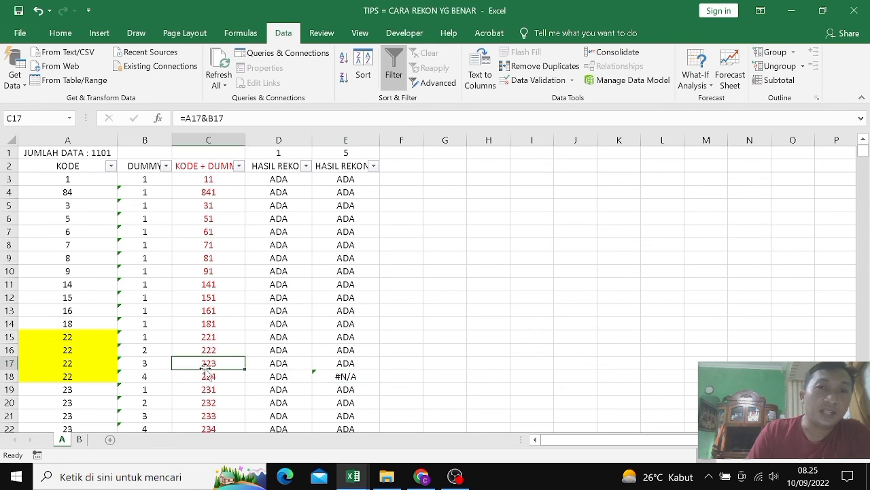
pyautogui.click(141, 372)
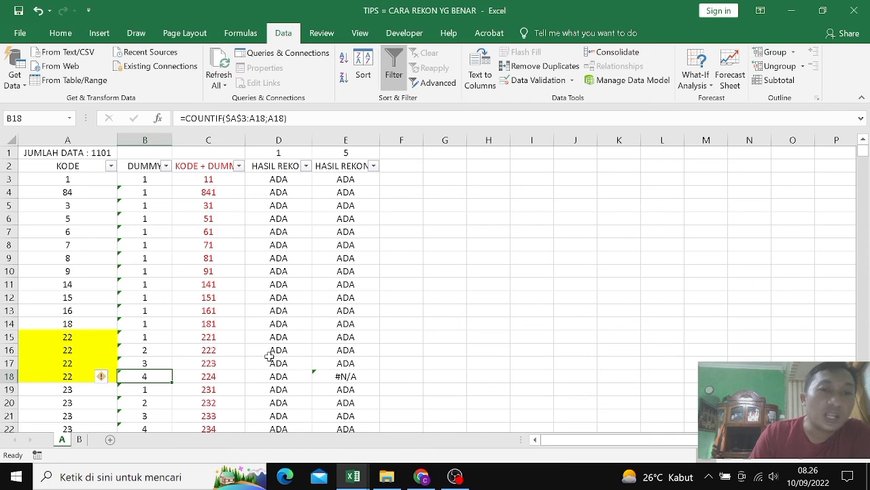
pyautogui.press('Right')
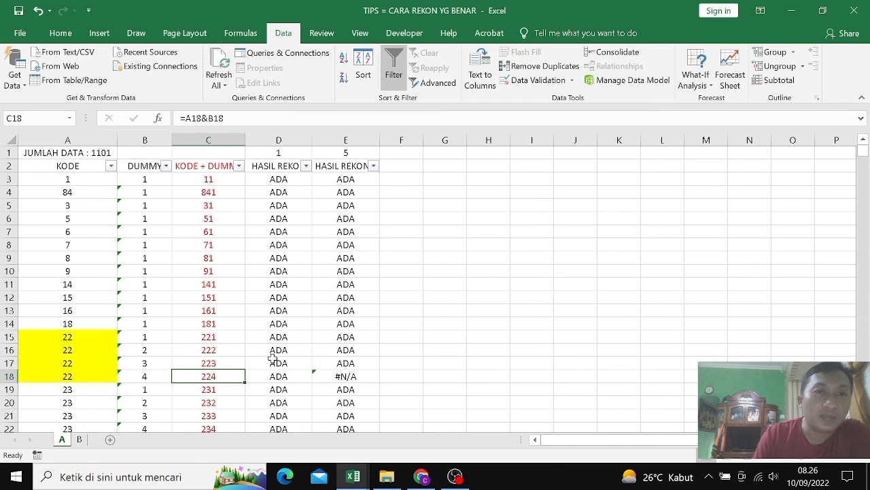
pyautogui.press('Left')
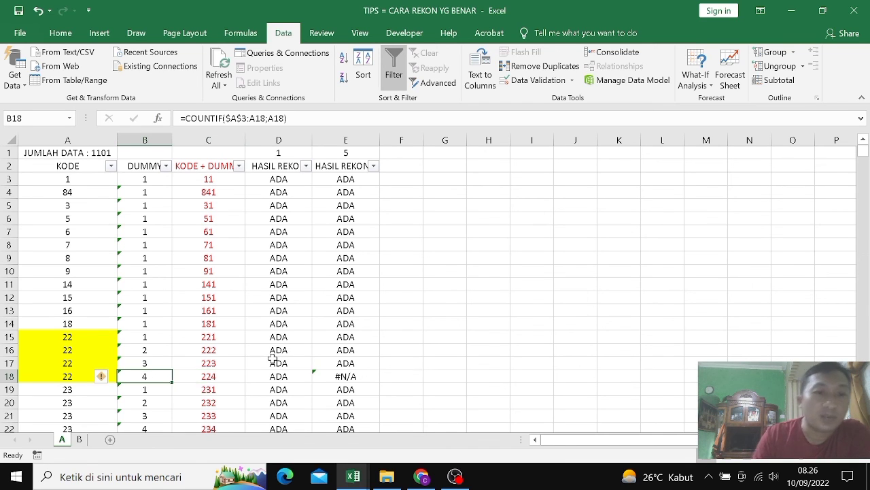
pyautogui.click(221, 377)
pyautogui.click(280, 379)
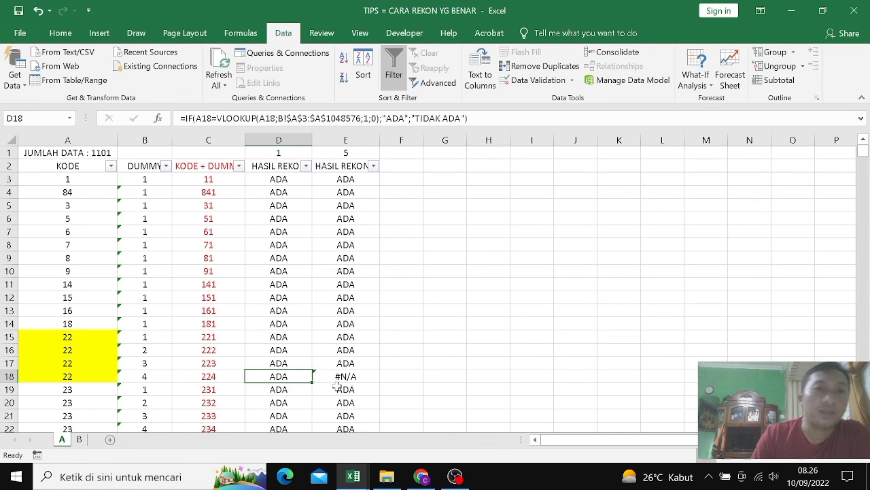
pyautogui.click(337, 387)
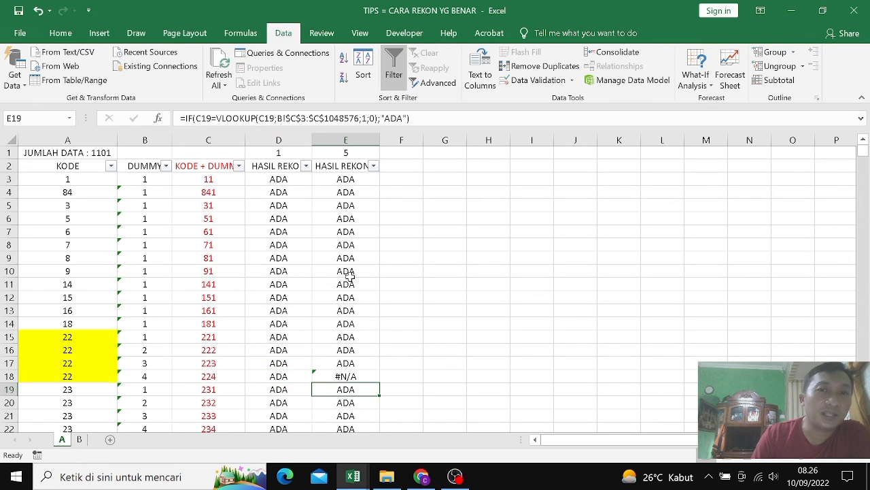
# - Color the text of the whole HASIL REKON 2 column on sheet A red
pyautogui.click(345, 140)
pyautogui.click(66, 36)
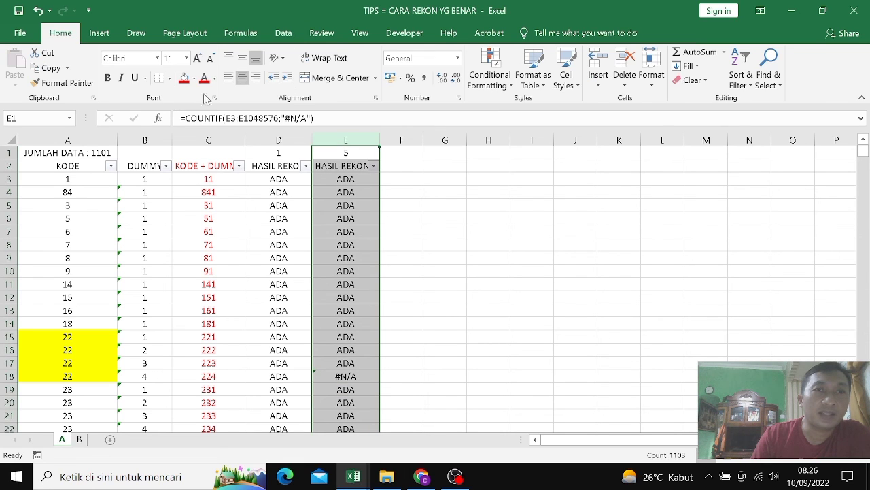
pyautogui.click(203, 78)
pyautogui.click(353, 234)
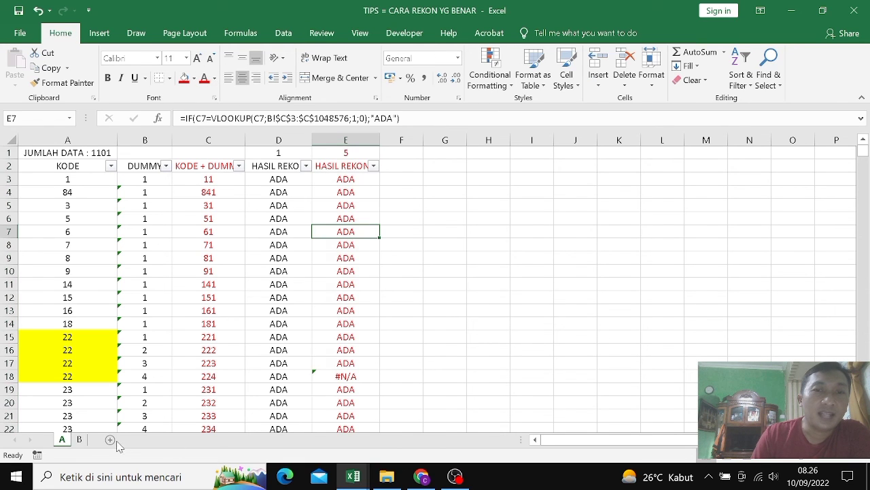
# - Examine the HASIL REKON formula in D16 on sheet B, and the KODE, DUMMY, KODE + DUMMY and HASIL REKON cells on sheet A
pyautogui.click(79, 440)
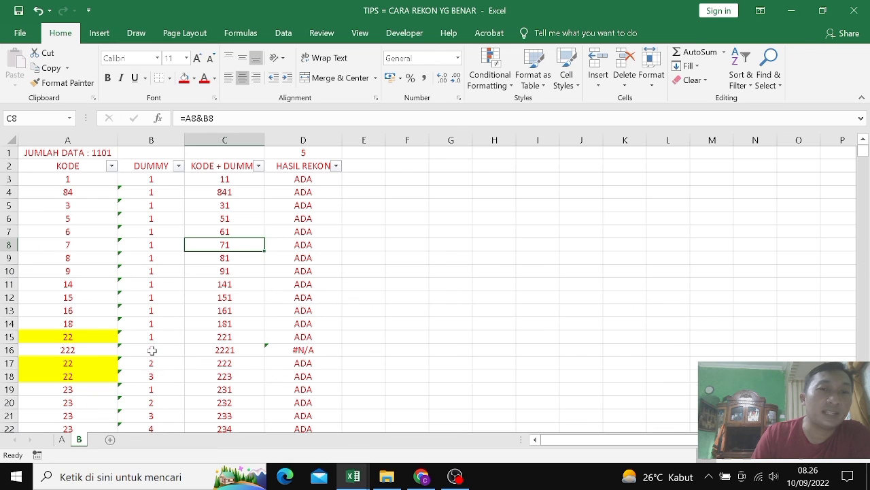
pyautogui.click(310, 259)
pyautogui.click(303, 350)
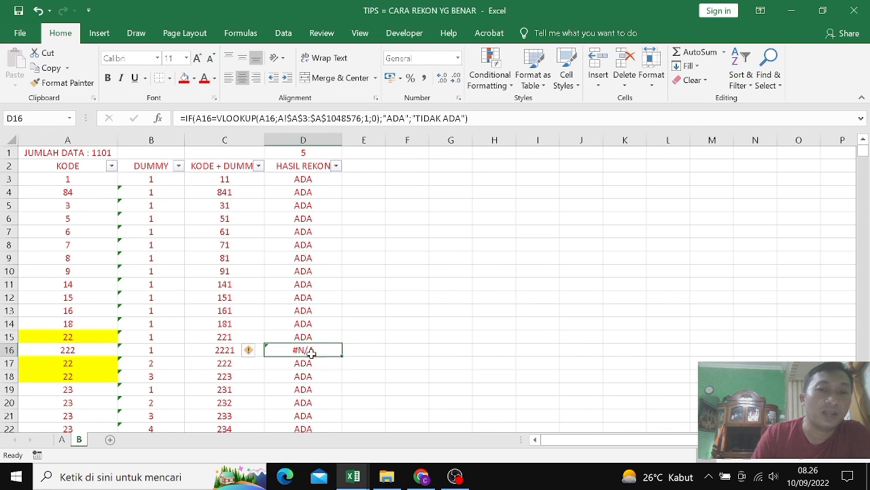
pyautogui.click(62, 440)
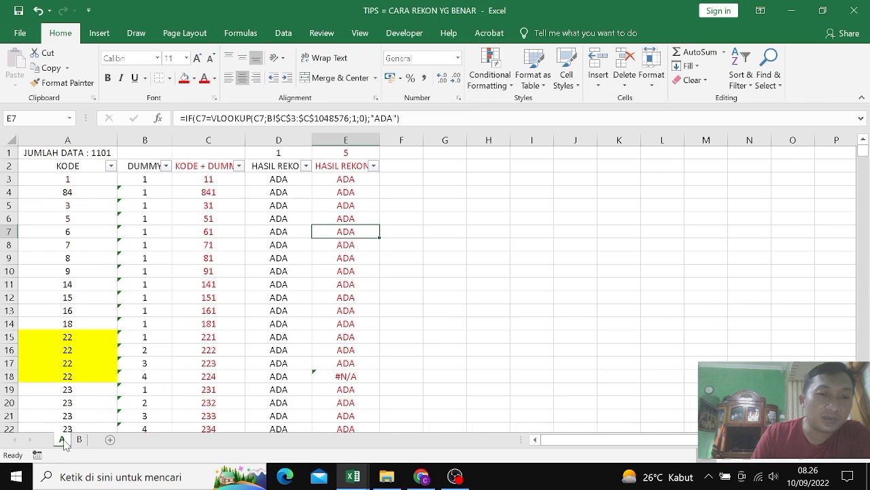
pyautogui.click(68, 176)
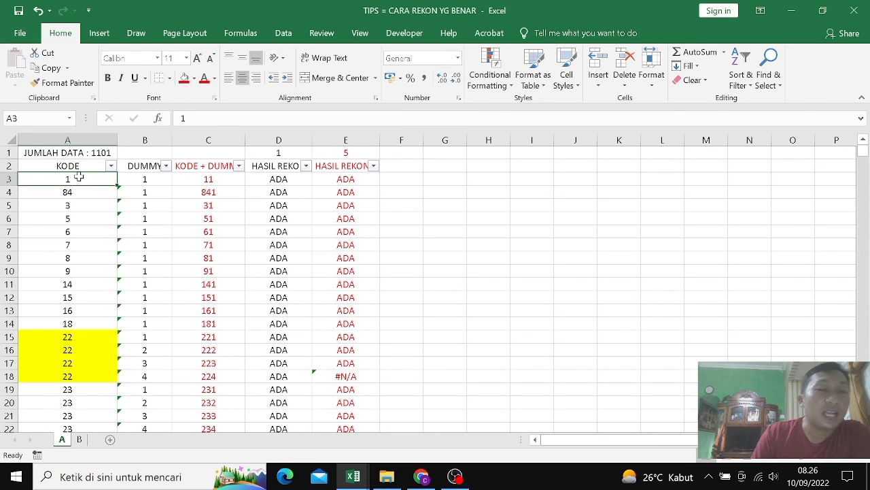
pyautogui.click(143, 219)
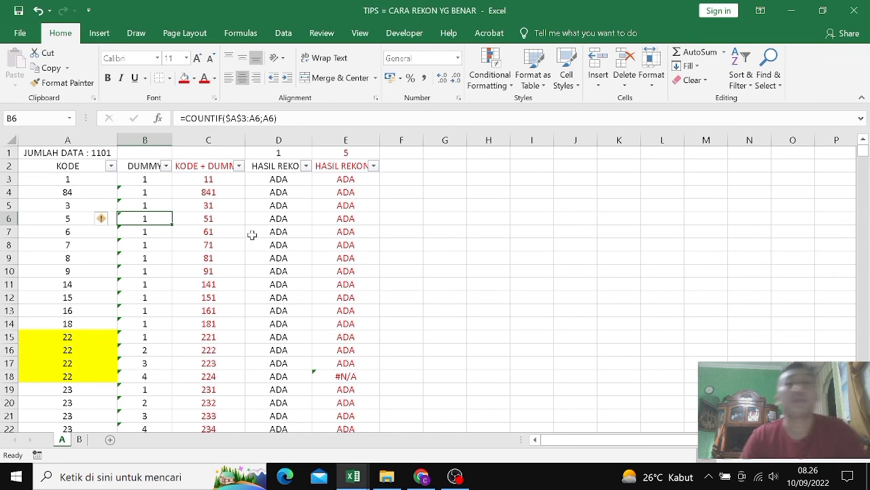
pyautogui.click(252, 234)
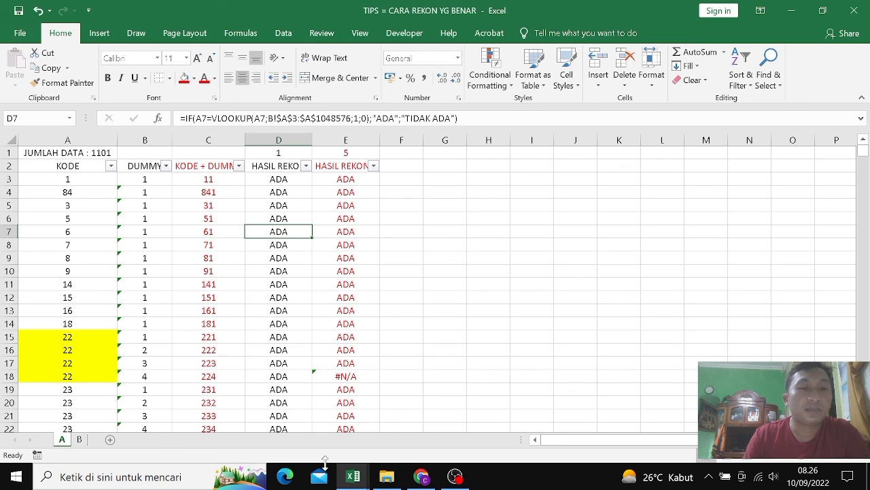
pyautogui.click(280, 295)
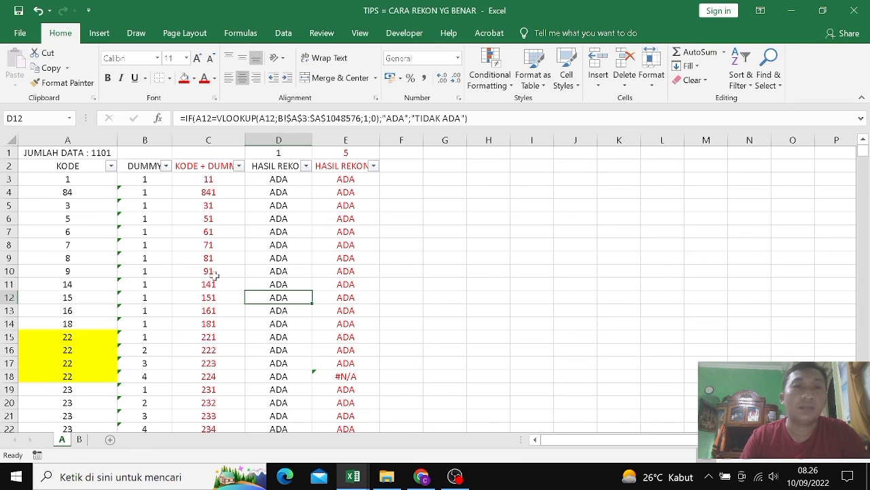
pyautogui.click(190, 275)
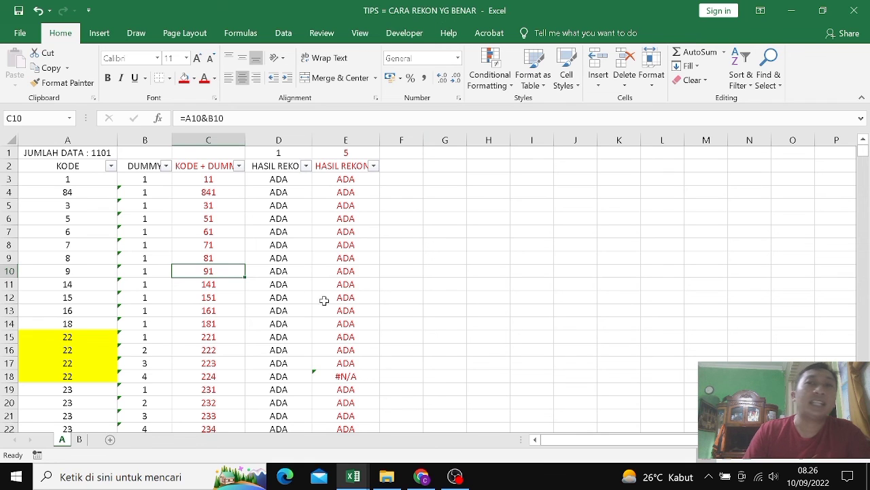
pyautogui.click(129, 235)
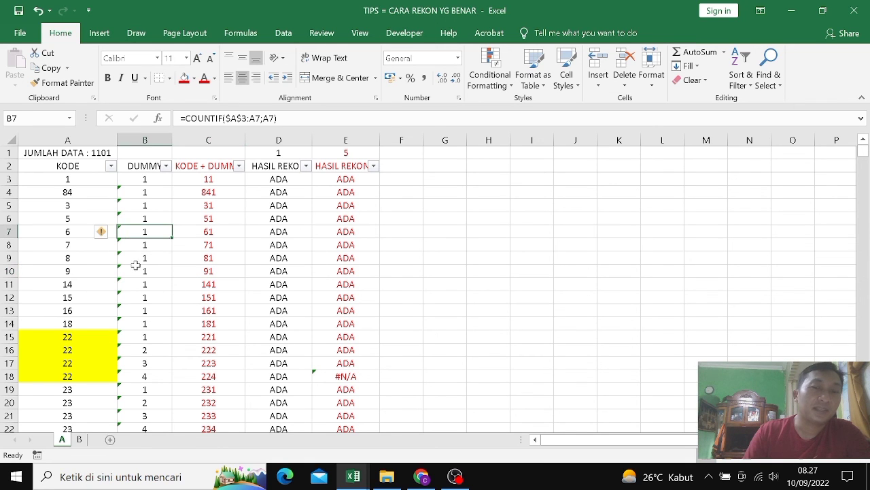